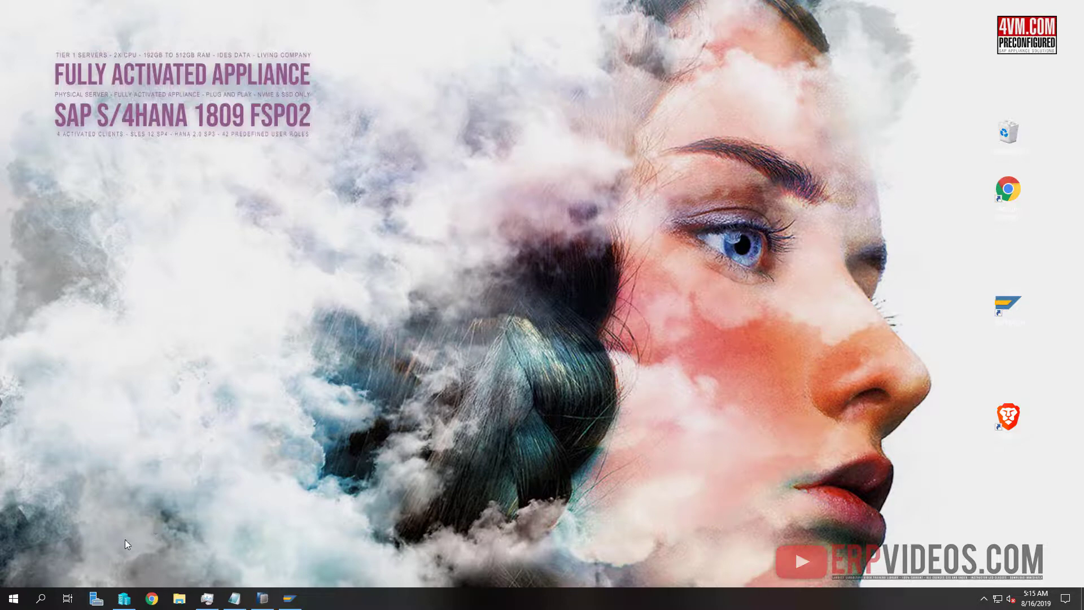
Open Hyper-V Manager on HYPER-2 and view the details of the 1809udm virtual machine
left_click(124, 600)
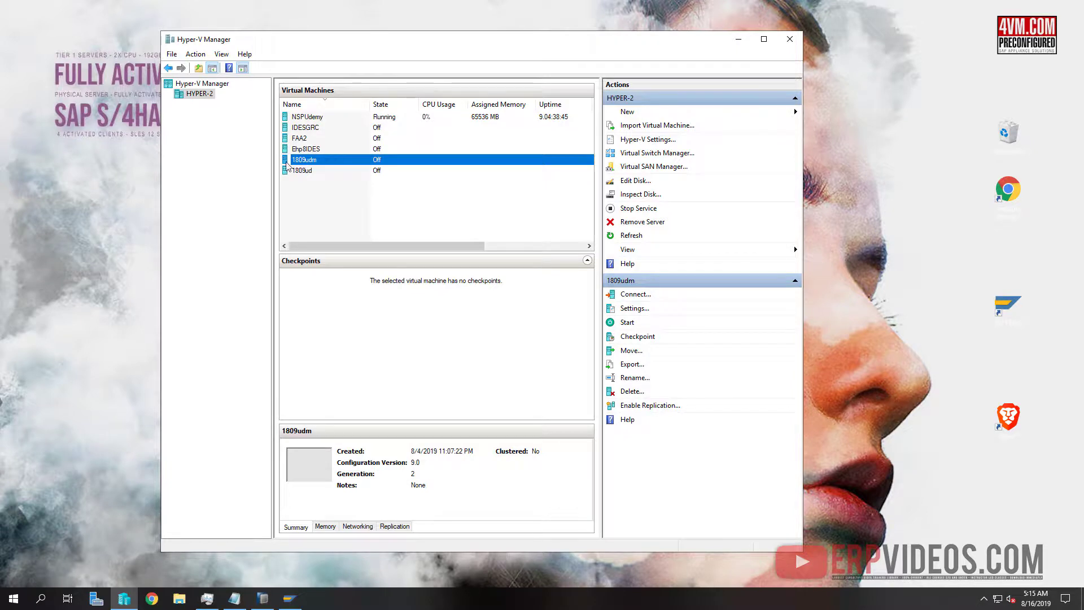
left_click(308, 161)
left_click(317, 150)
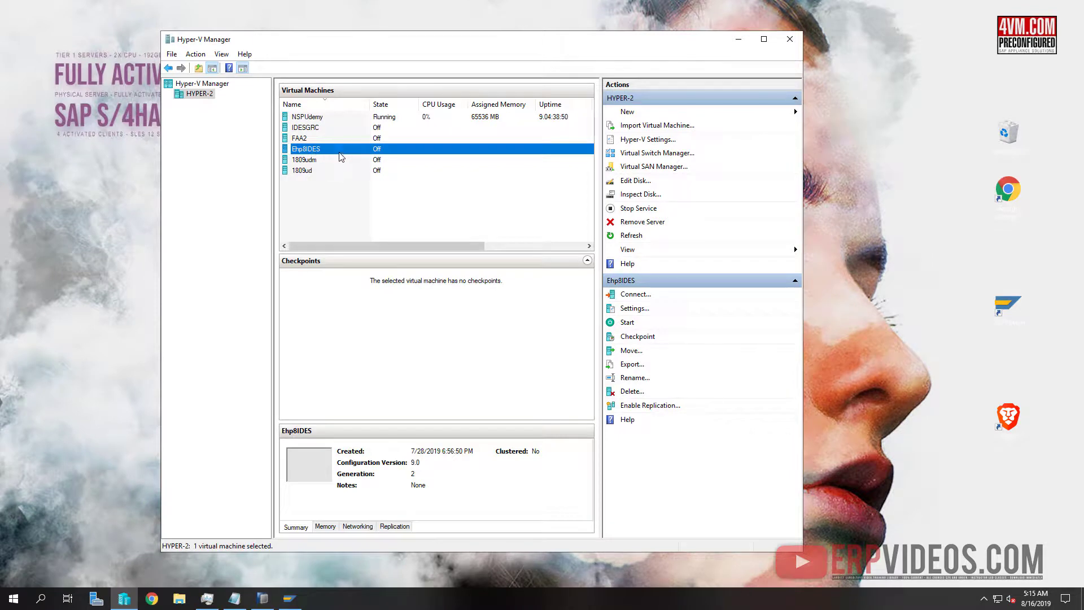
left_click(330, 162)
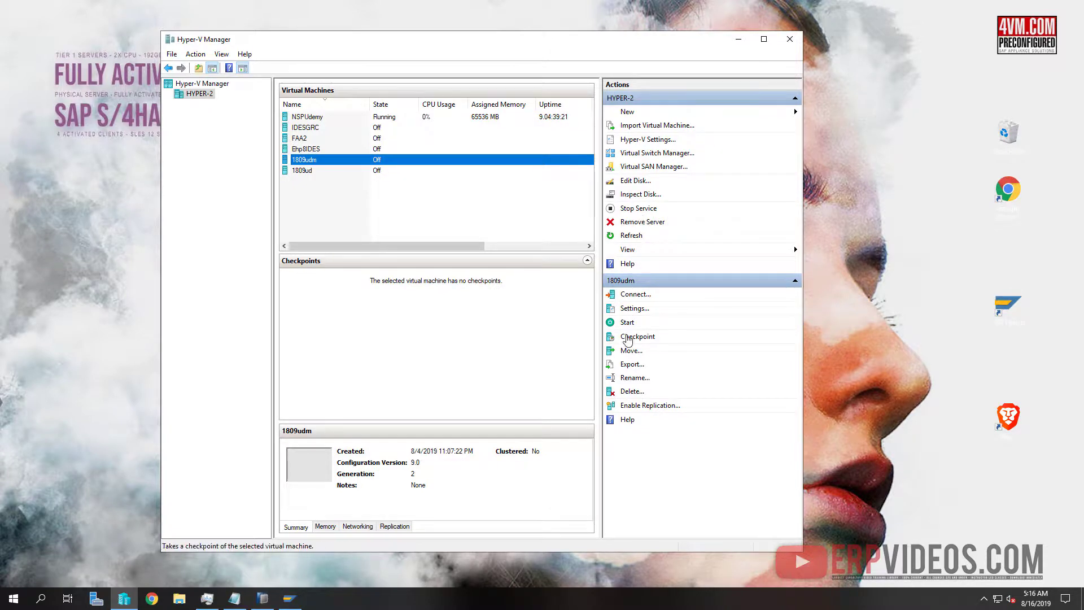
left_click(638, 308)
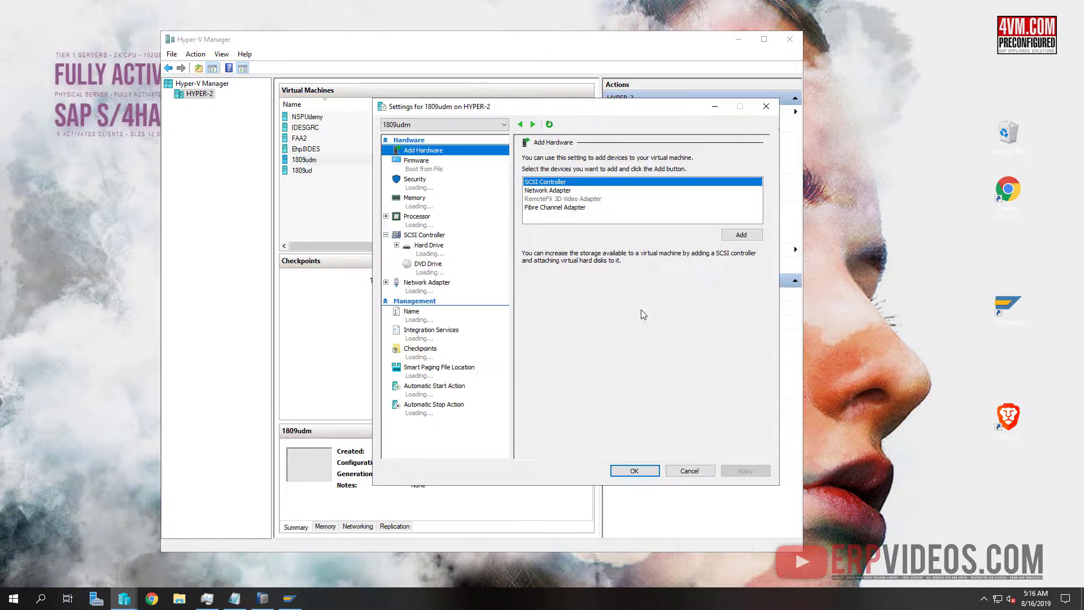
left_click(427, 206)
left_click(435, 225)
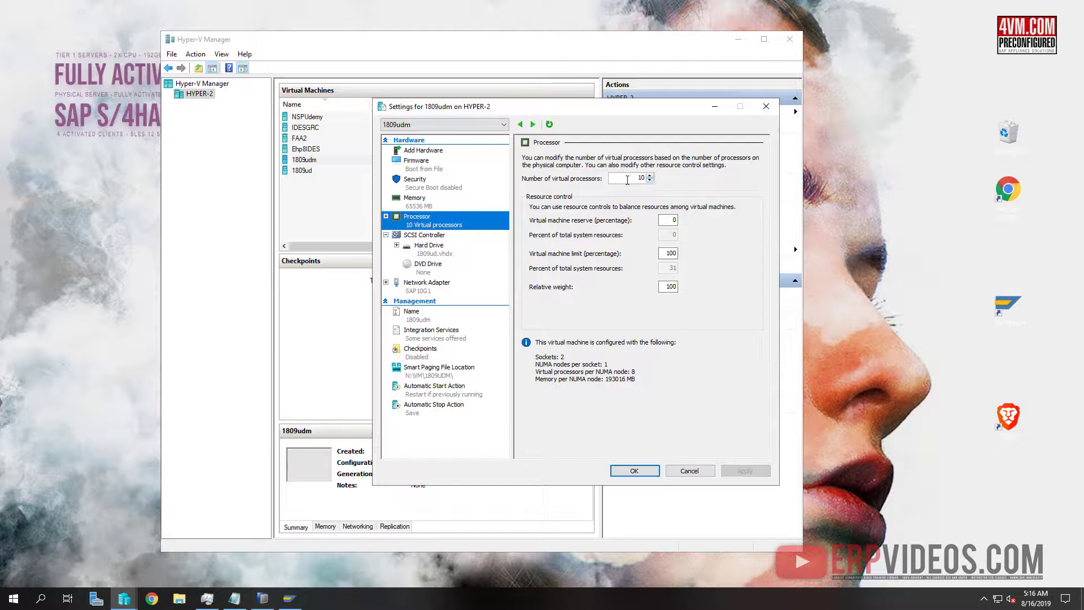
left_click(421, 199)
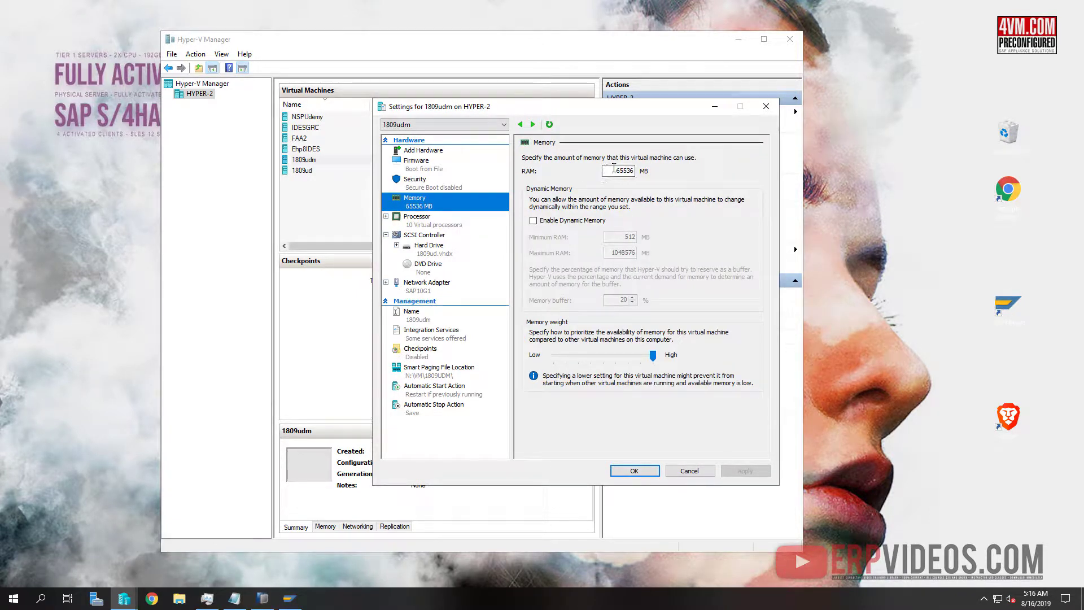
double_click(614, 168)
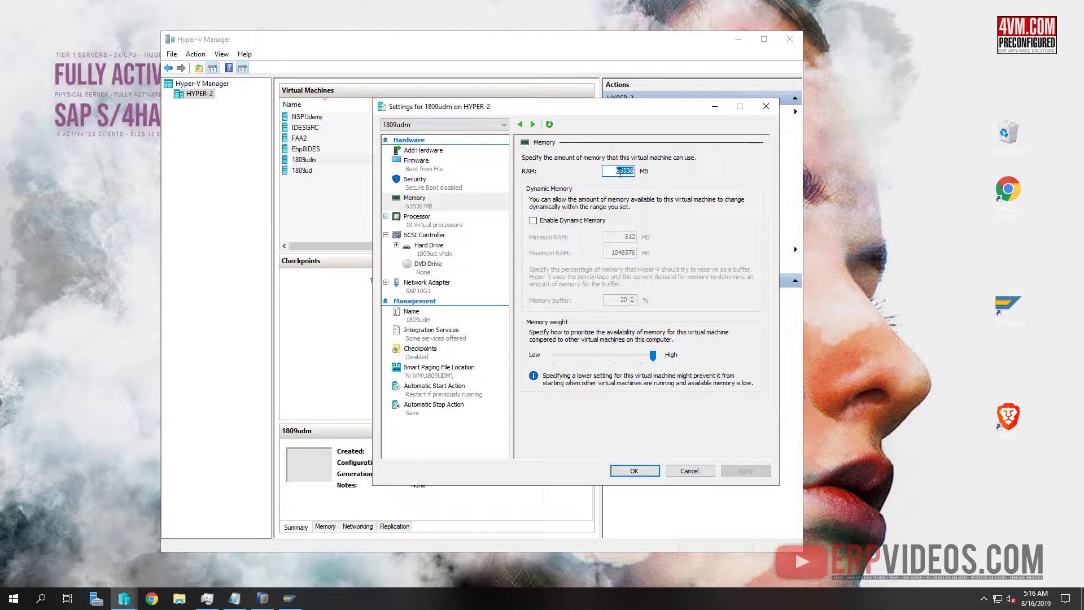
left_click_drag(653, 355, 665, 356)
Connect to and start the 1809udm VM, then minimize Hyper-V Manager and the VM window
left_click(647, 471)
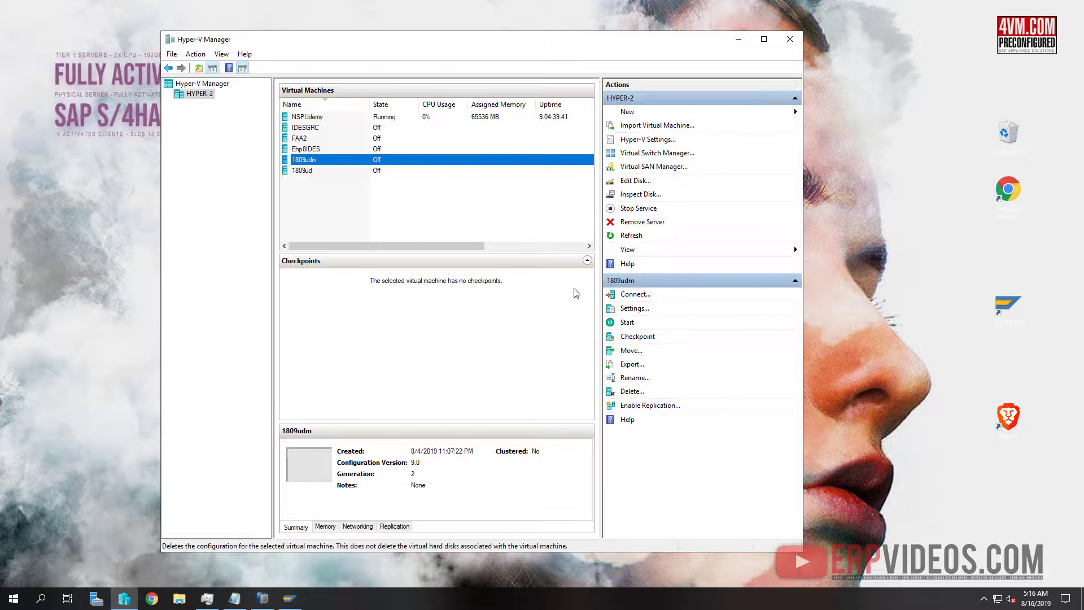
right_click(330, 159)
left_click(377, 173)
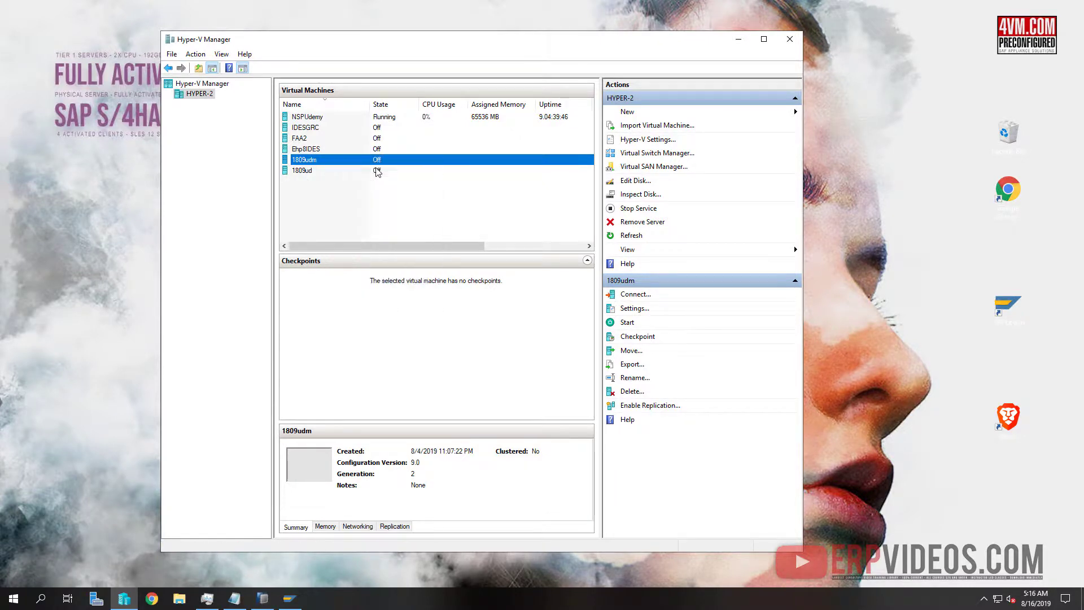
left_click(288, 176)
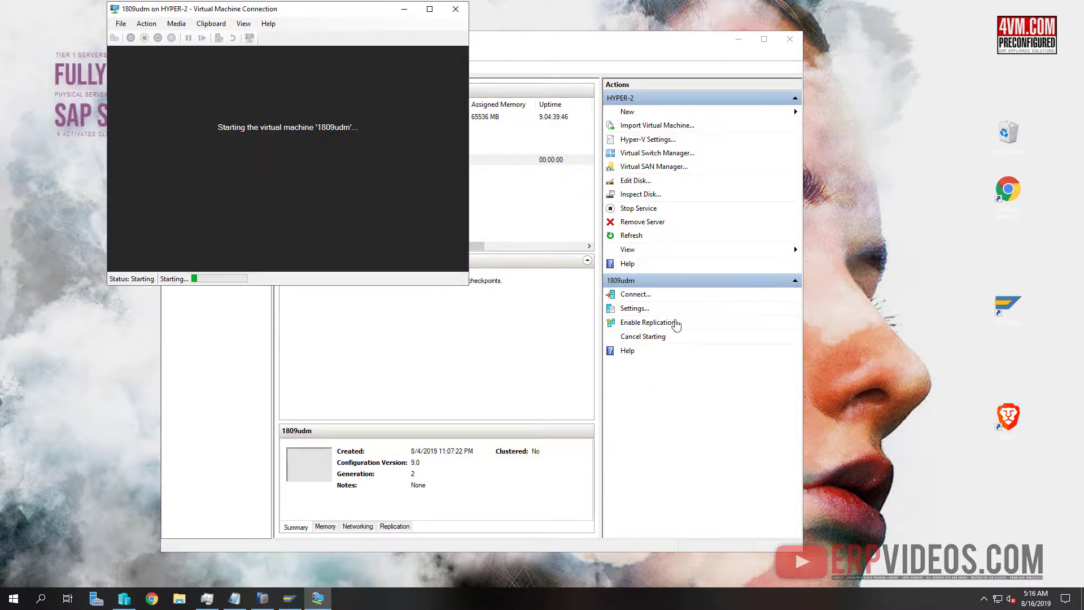
left_click(739, 39)
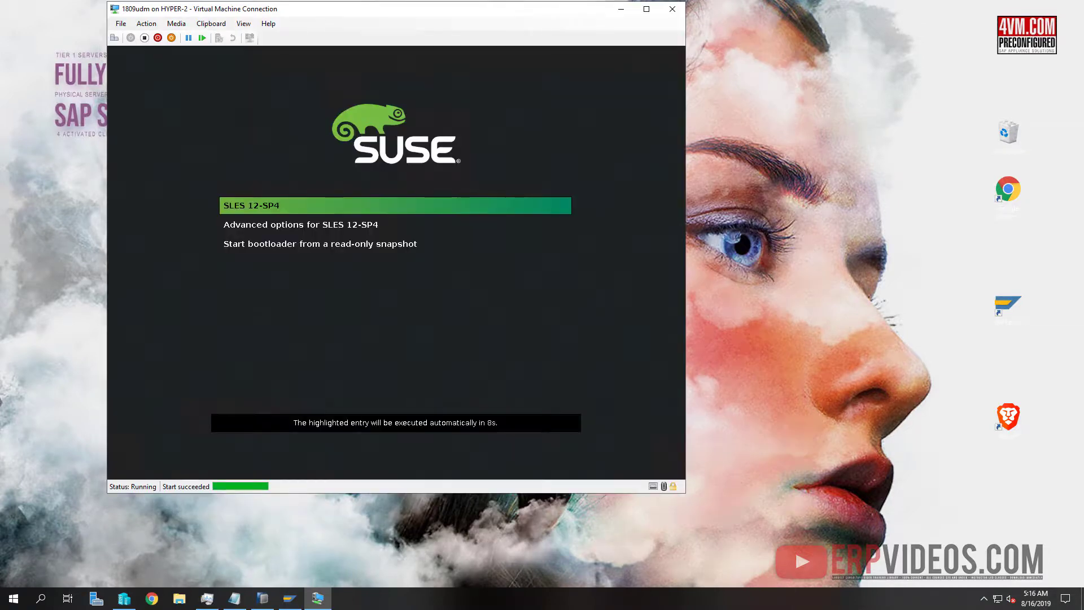
left_click(621, 9)
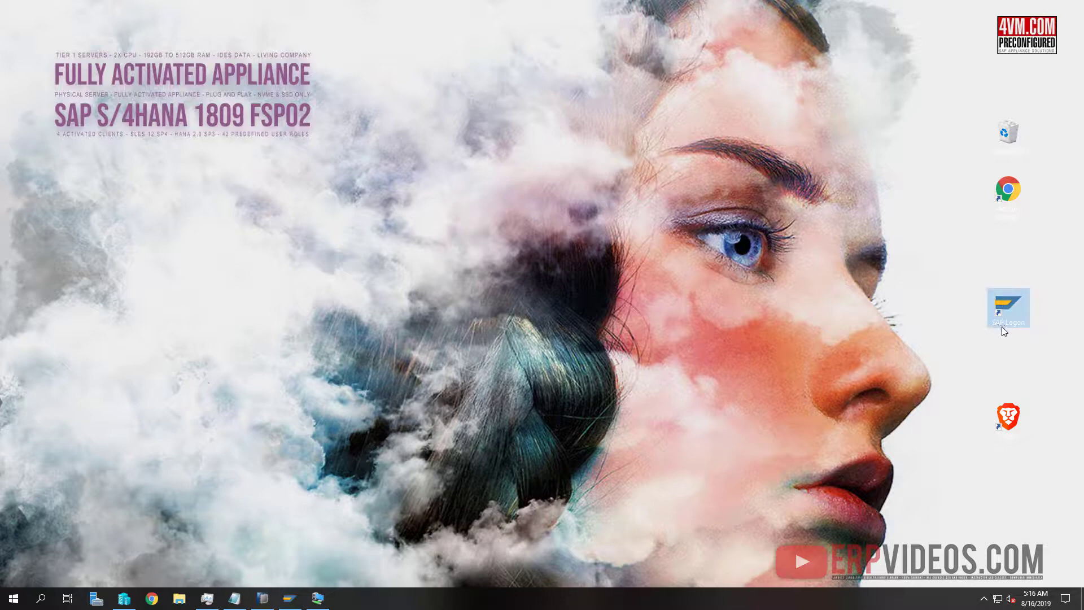
left_click(264, 600)
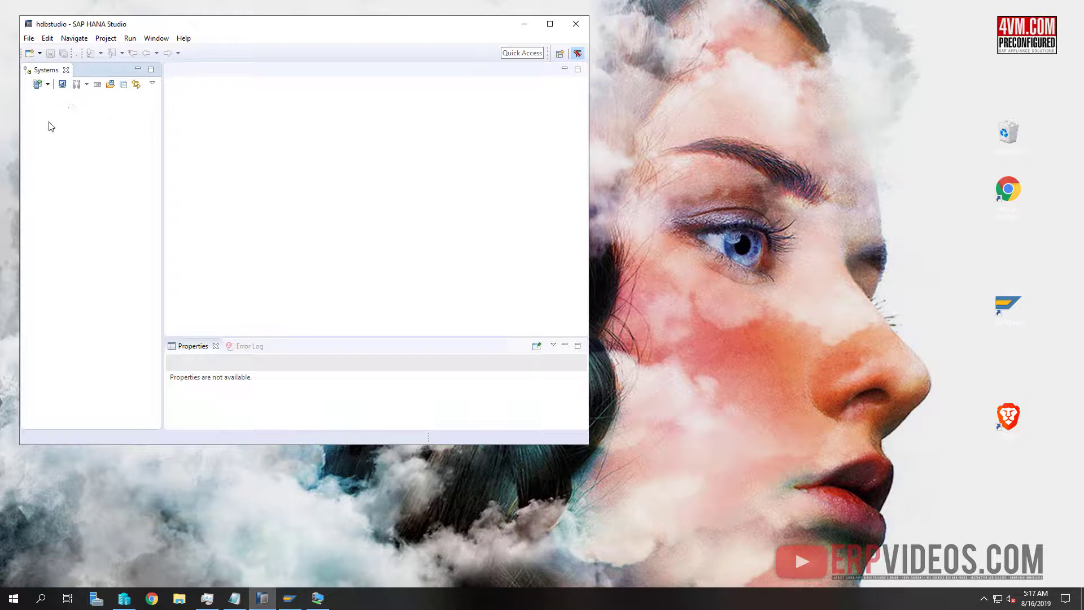
double_click(1008, 305)
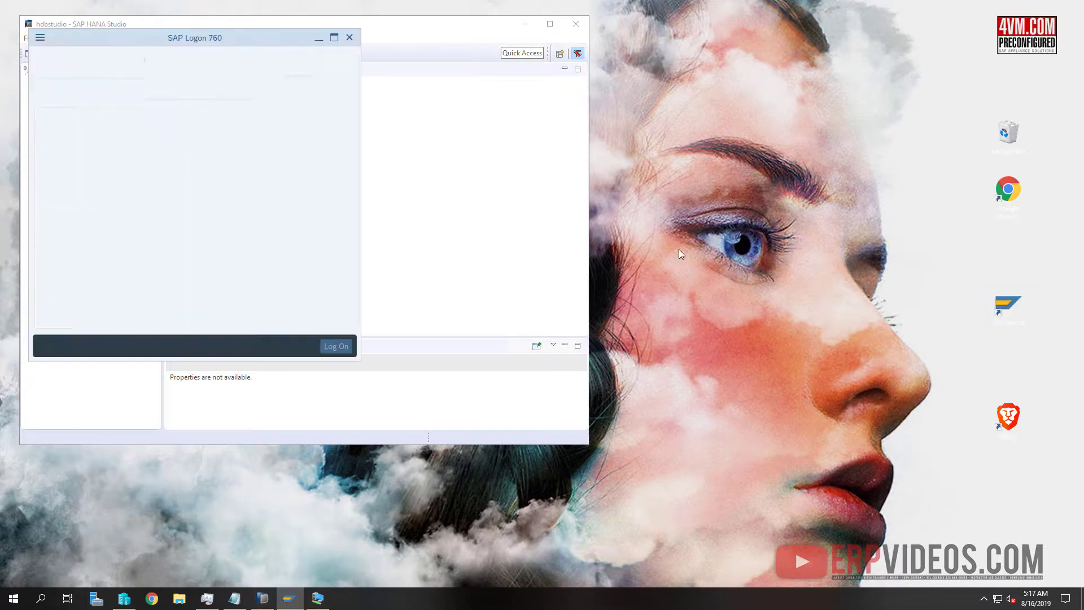
left_click(319, 38)
left_click(525, 24)
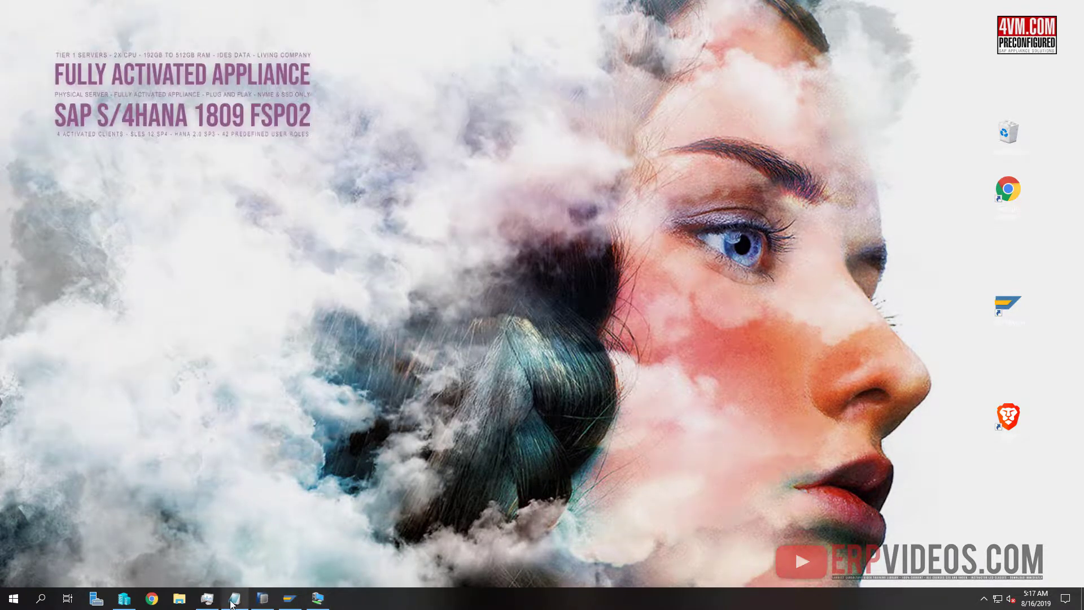
Log in to the 1809udm guest as root with its password and close the Computers & Contacts pop-up
left_click(318, 598)
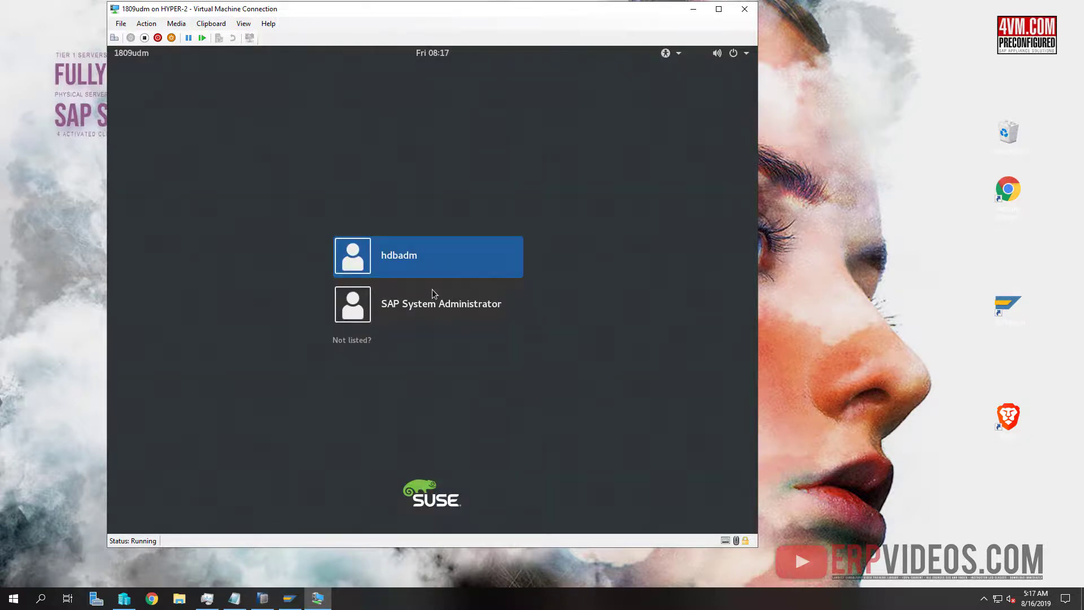
left_click(349, 341)
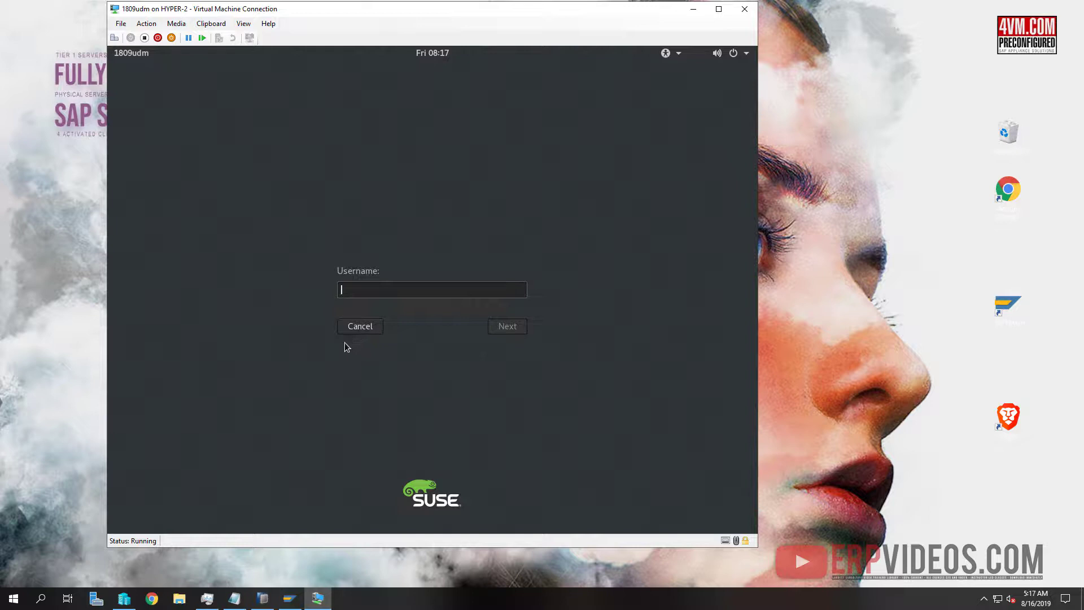
type("root")
key("Return")
type("********")
key("Return")
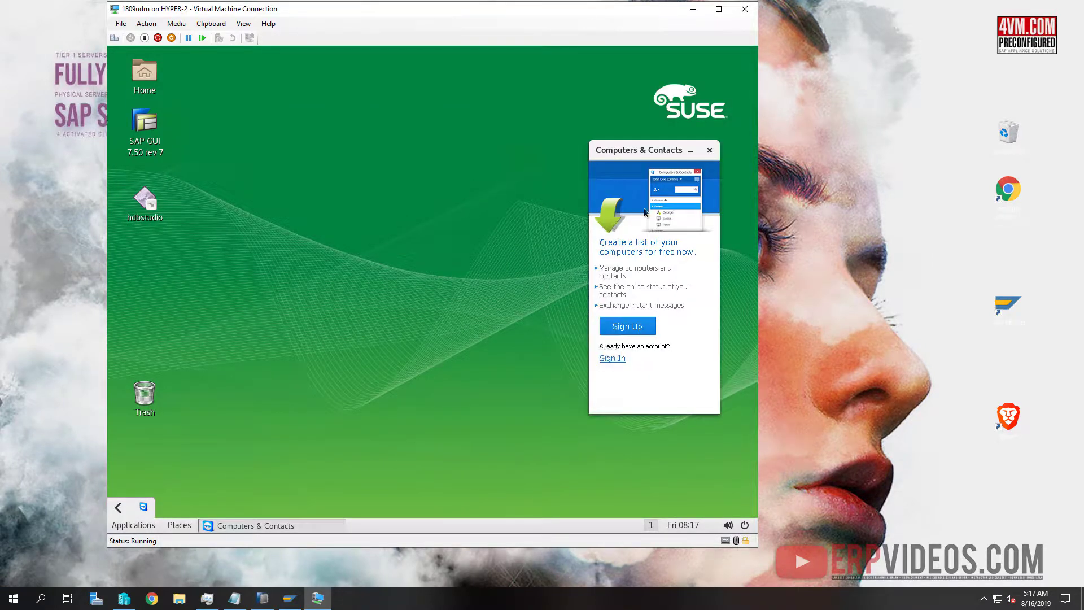
left_click(710, 151)
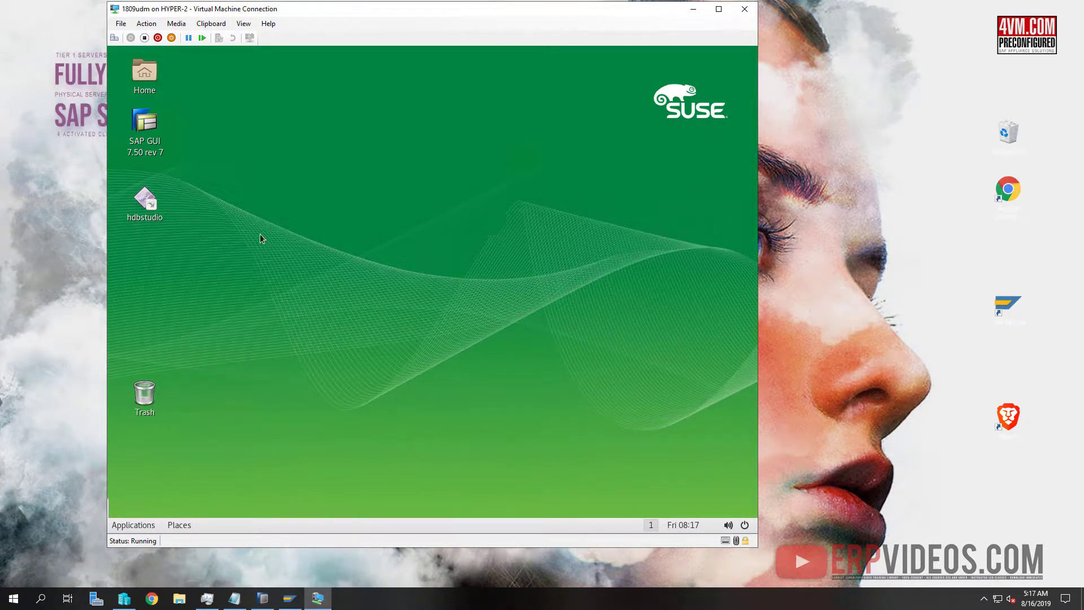
Open a terminal and run ifconfig and hostname to find IP 10.10.10.137 and host 1809udm
right_click(356, 167)
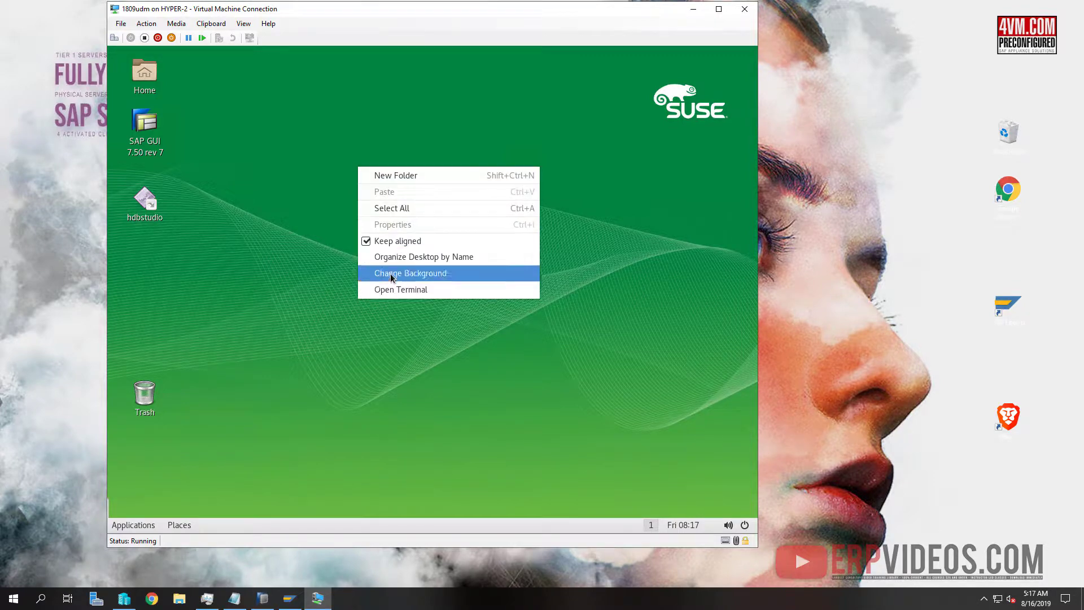
left_click(393, 286)
type("i")
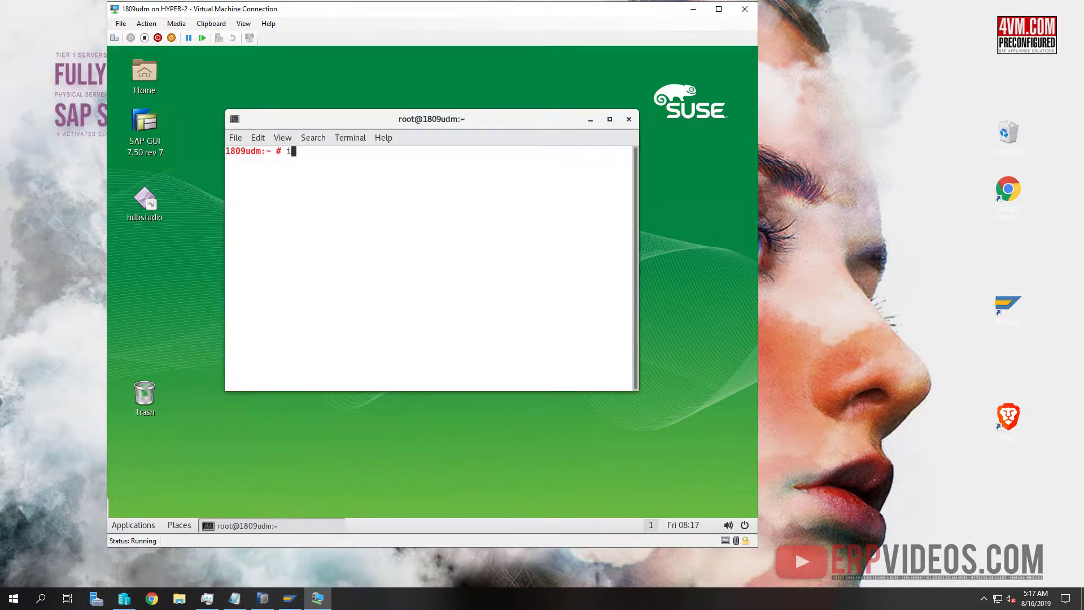
type("fconfig")
key("Return")
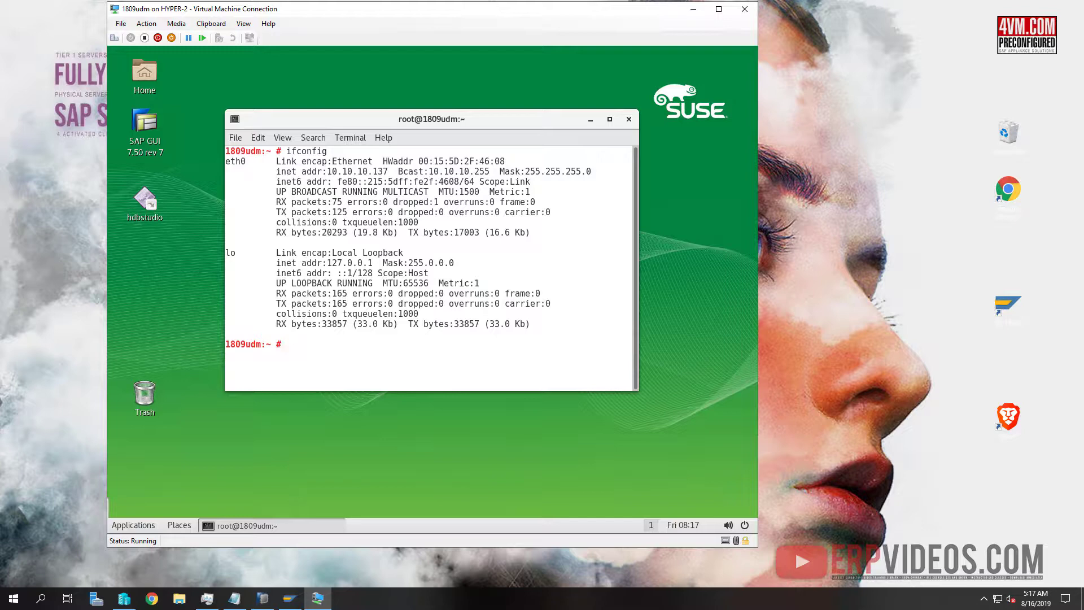
type("hostname")
key("Return")
Copy the eth0 address 10.10.10.137 from the ifconfig output
left_click_drag(327, 172, 390, 172)
right_click(386, 172)
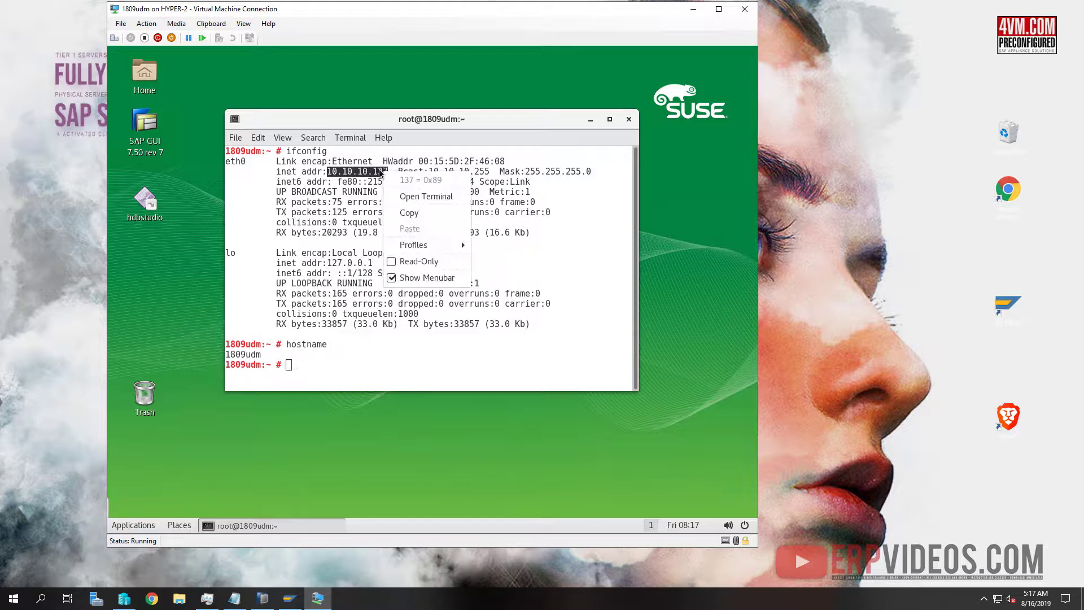
left_click(403, 214)
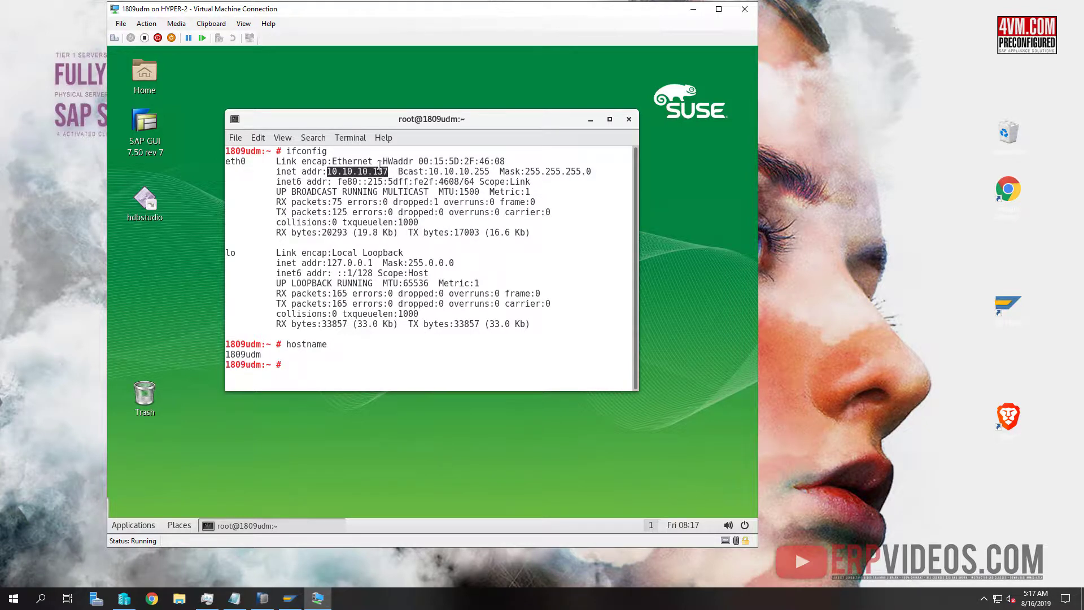
Launch YaST administrator settings and scroll to the Hostnames entries
left_click(147, 527)
mouse_move(160, 377)
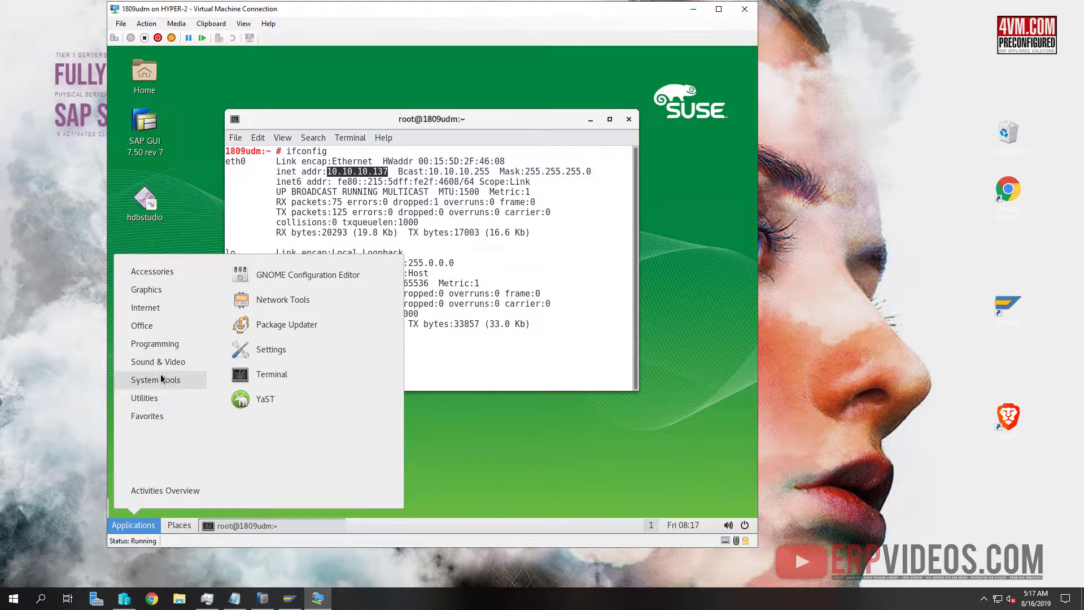
left_click(252, 402)
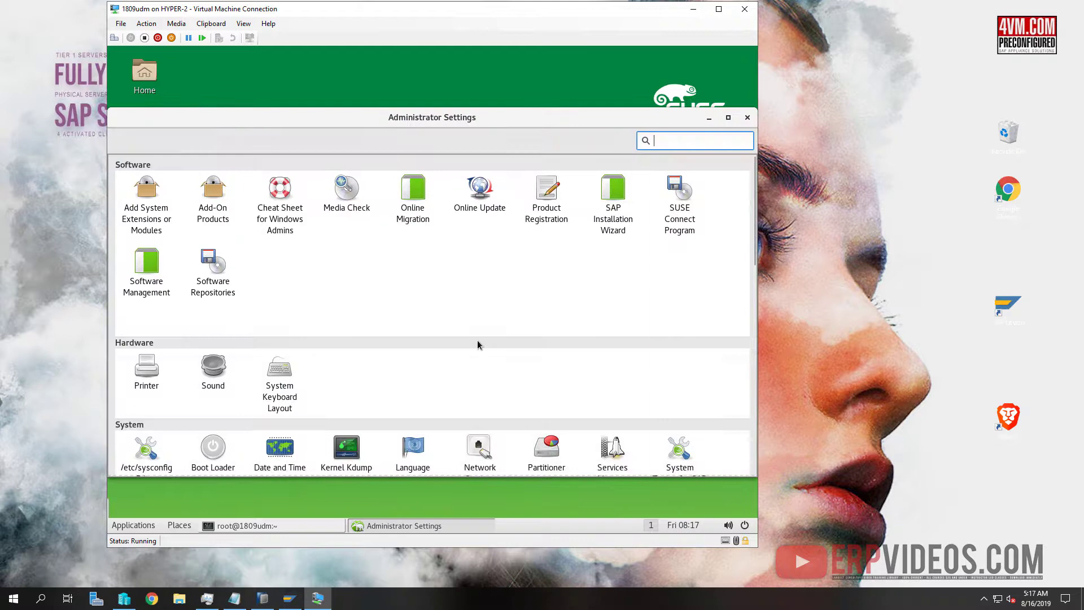
scroll(475, 396, "down", 3)
scroll(475, 403, "down", 3)
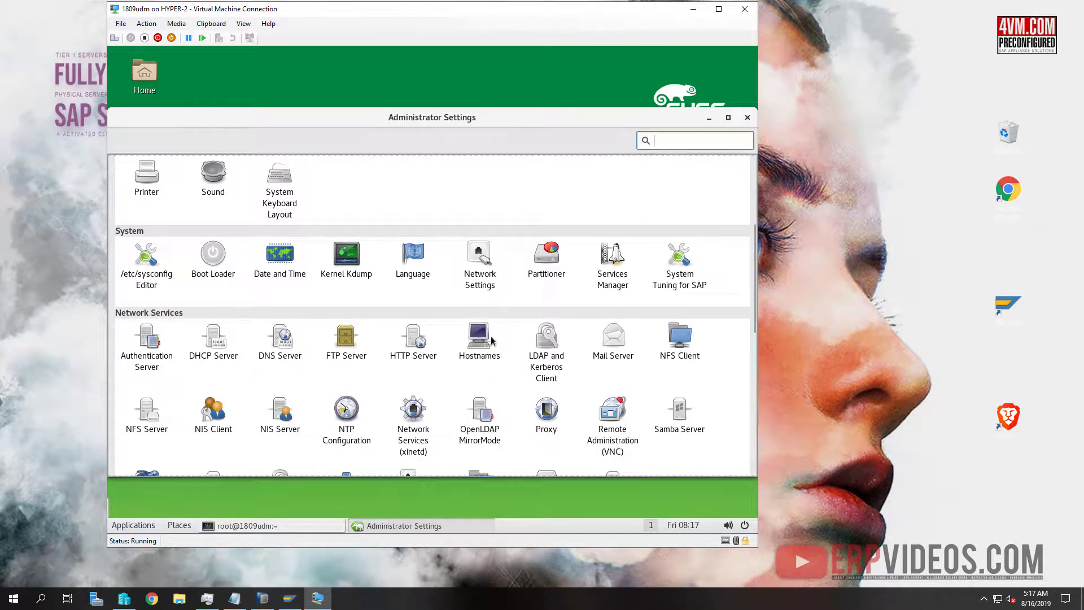
scroll(480, 346, "down", 2)
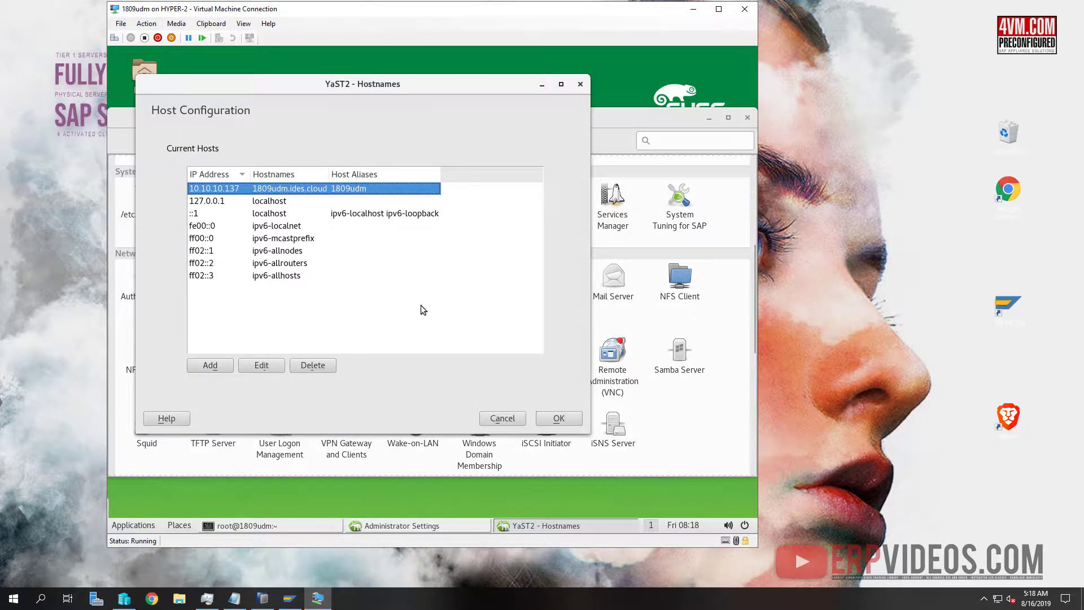
Check the 10.10.10.137 entry for 1809udm.ides.cloud, cancel the edit, and close Hostnames with OK
left_click(261, 366)
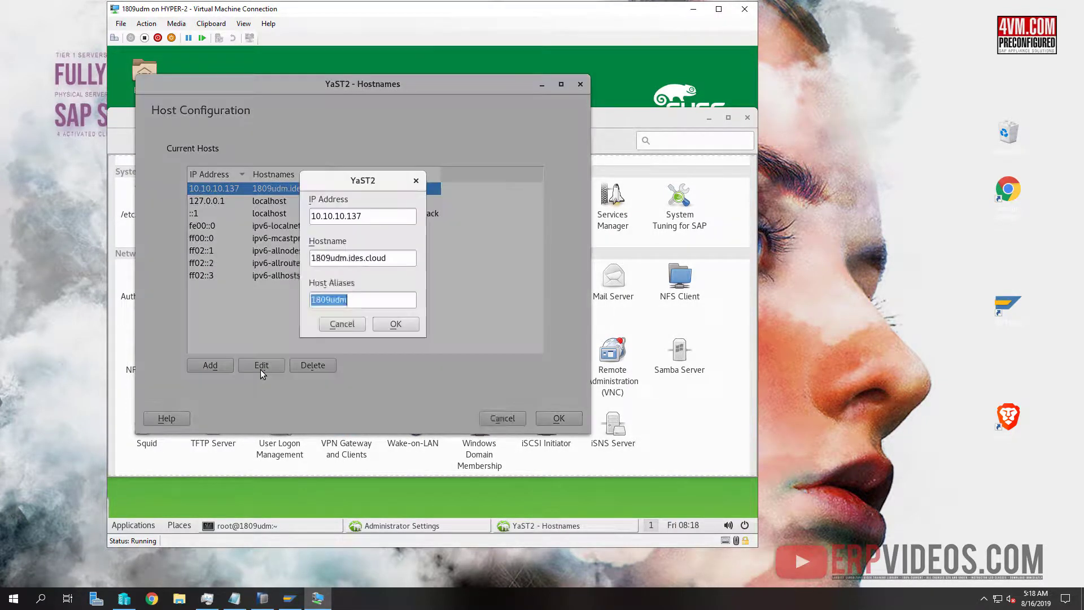
left_click_drag(389, 218, 272, 215)
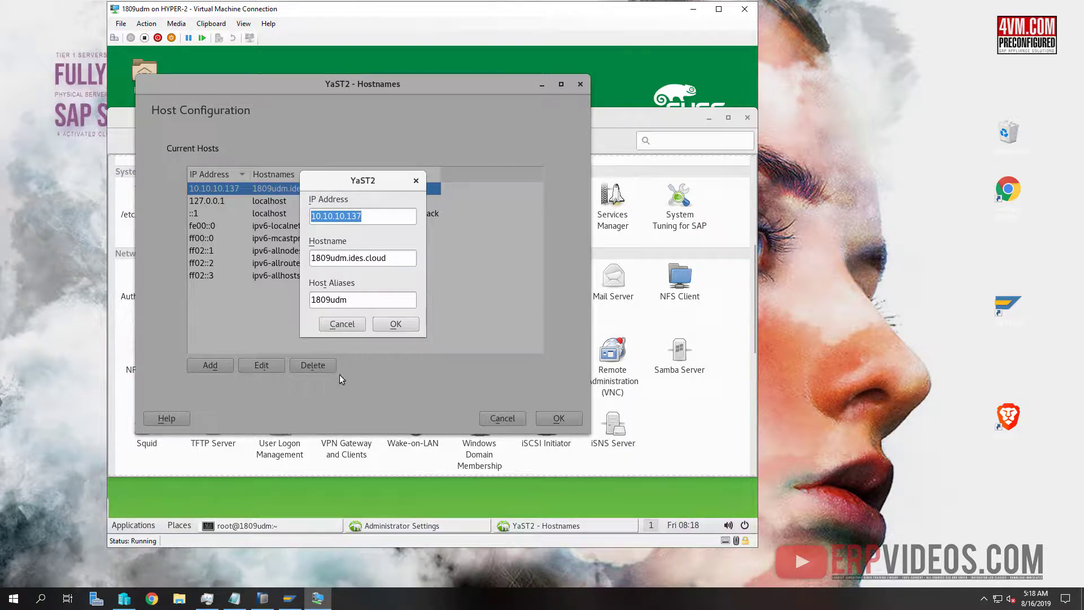
left_click(415, 325)
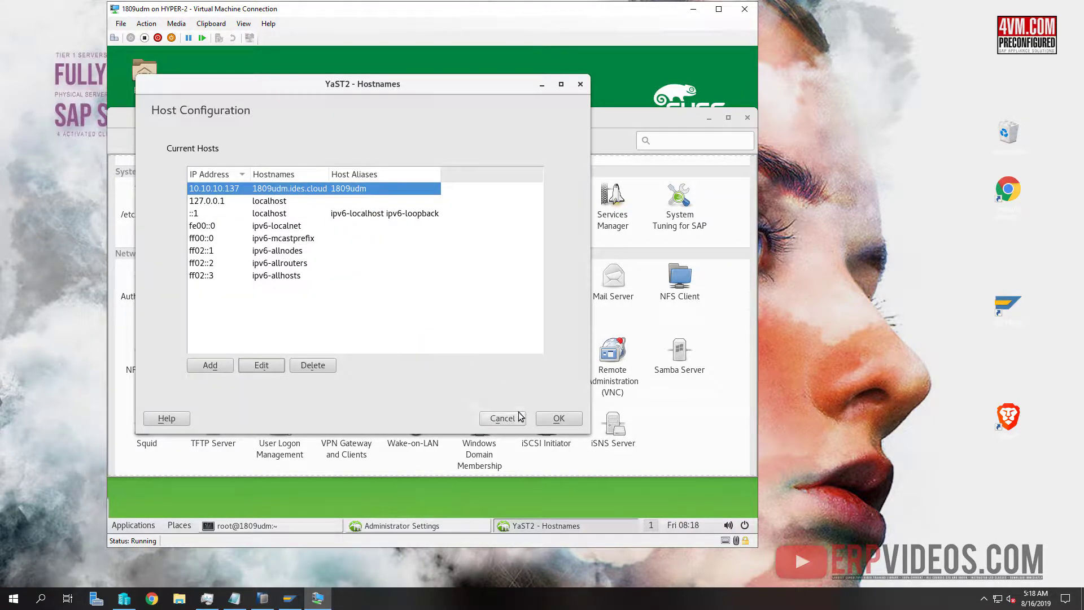
left_click(558, 418)
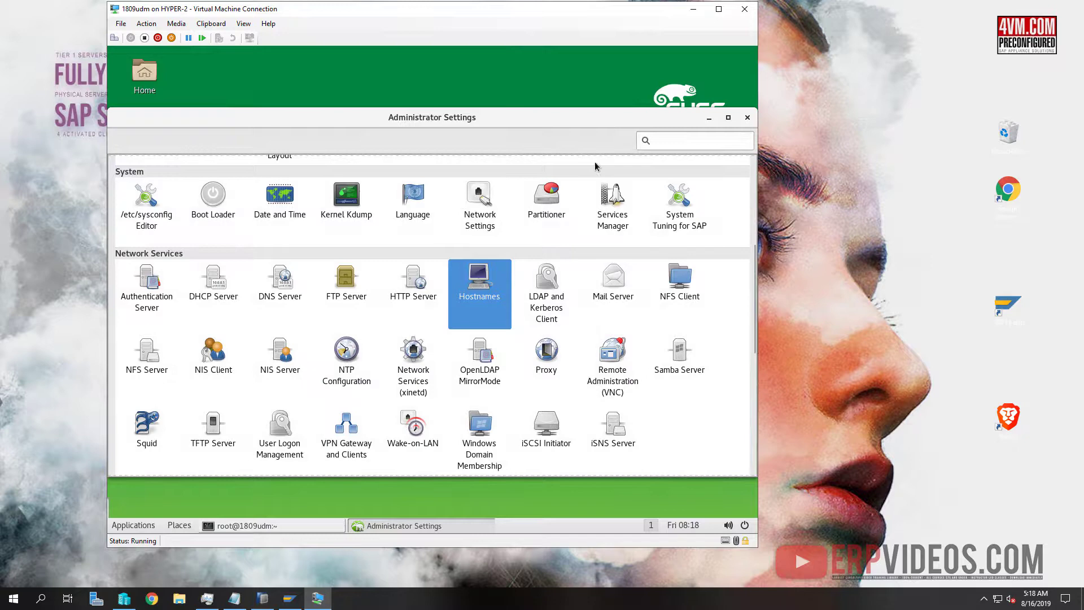
Close Administrator Settings and switch to the hdbadm user with su -l hdbadm
left_click(748, 118)
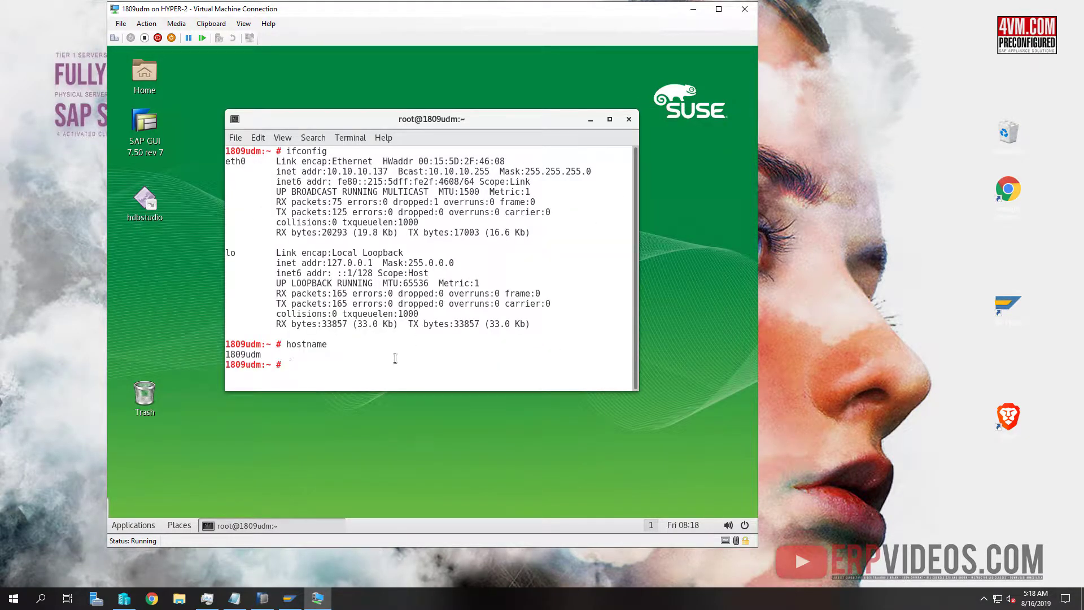
type("su -l hdbadm")
key("Return")
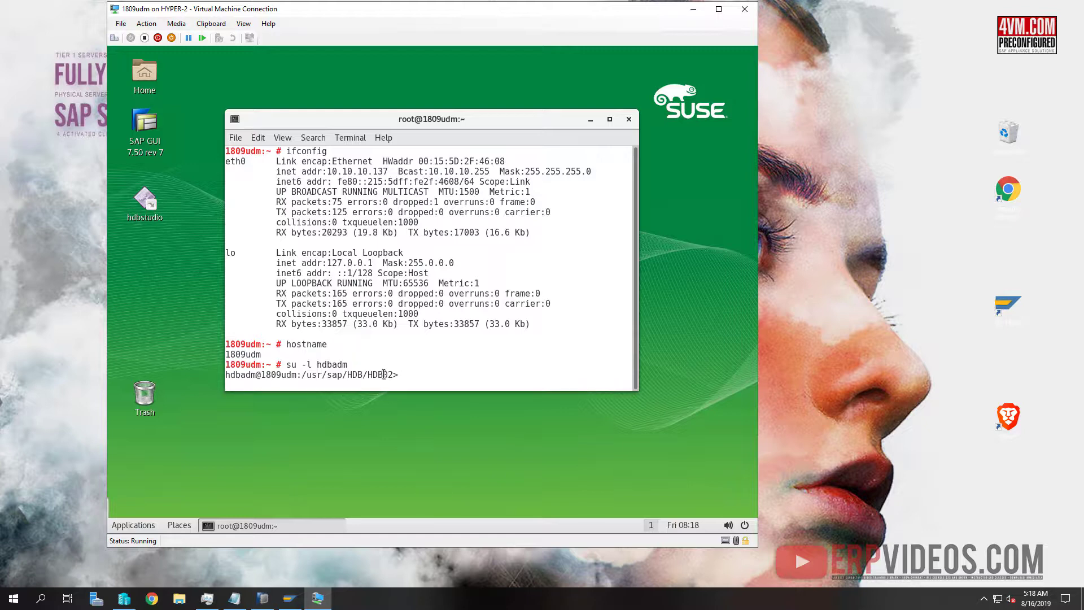
double_click(384, 374)
left_click(393, 375)
Run HDB info to list the HANA processes
type("HDB infi")
key("BackSpace")
type("o")
key("Return")
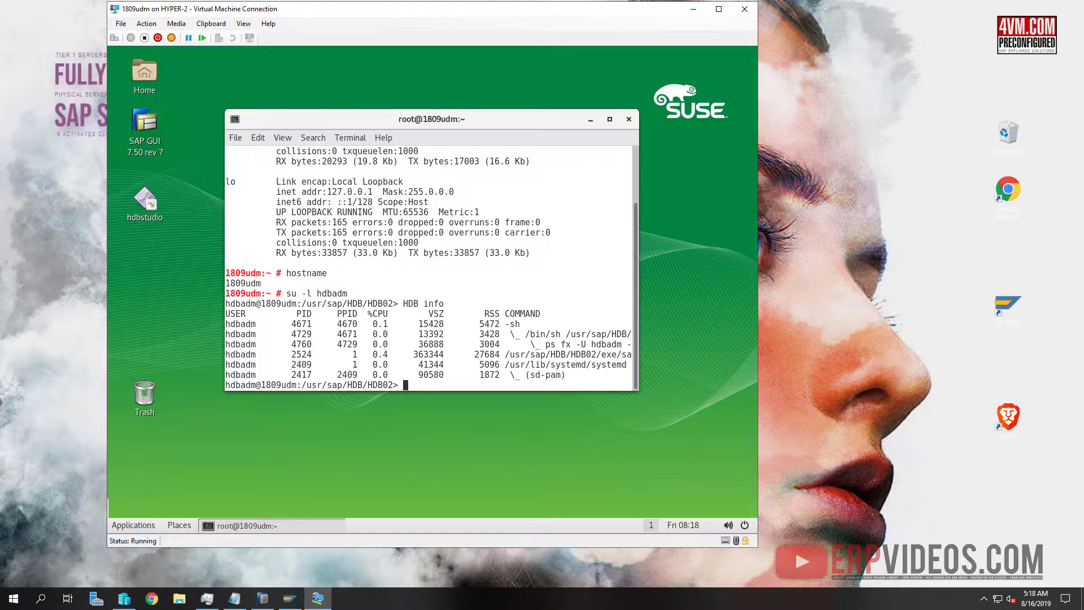
Run HDB start to bring up instance HDB02, fixing the capitalised 'Start'
type("HDB Start")
key("Return")
key("Up")
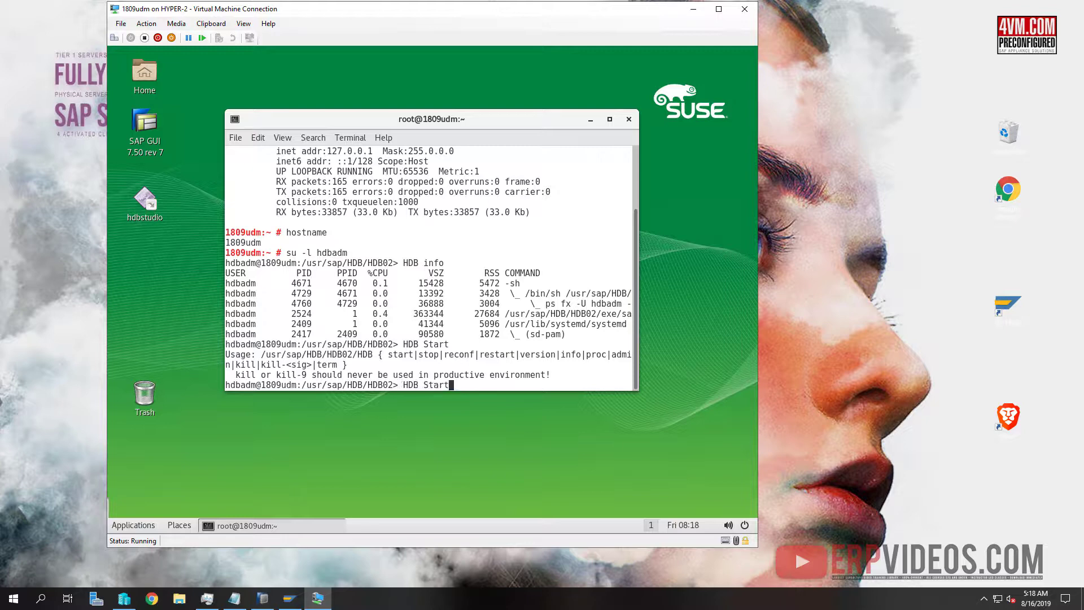
key("Left")
key("Left")
key("Left")
key("Left")
key("BackSpace")
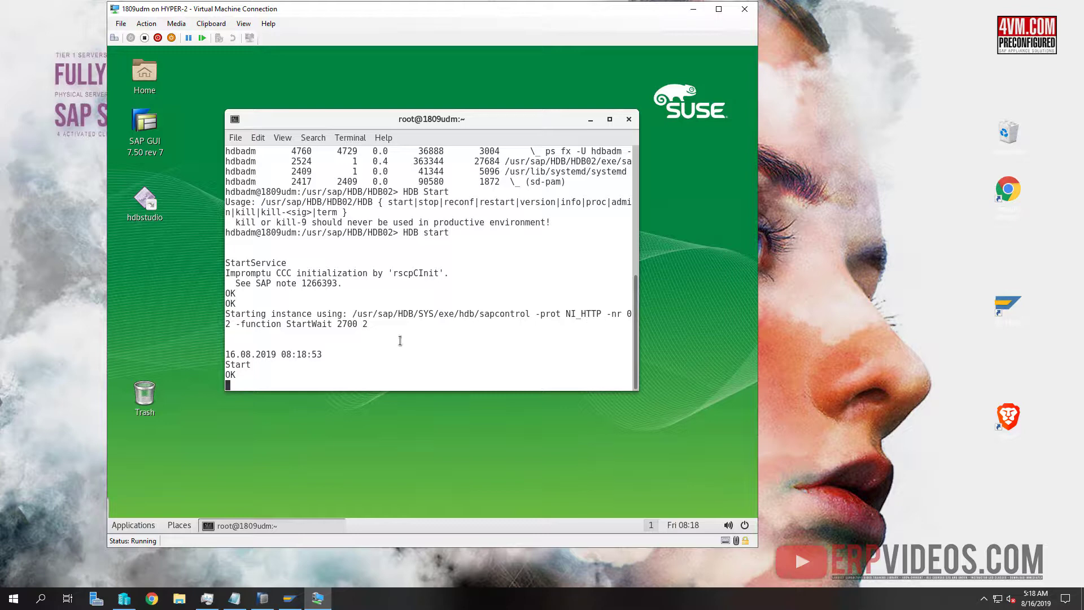
Open and minimize a second root terminal in the VM, then right-click the Windows desktop
right_click(431, 445)
left_click(484, 436)
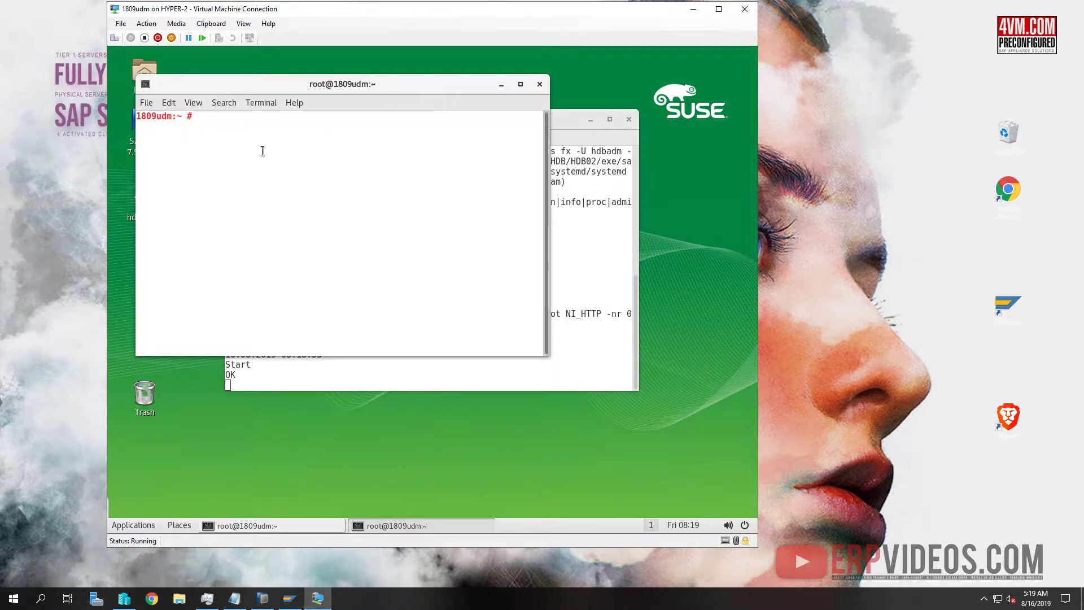
left_click(501, 84)
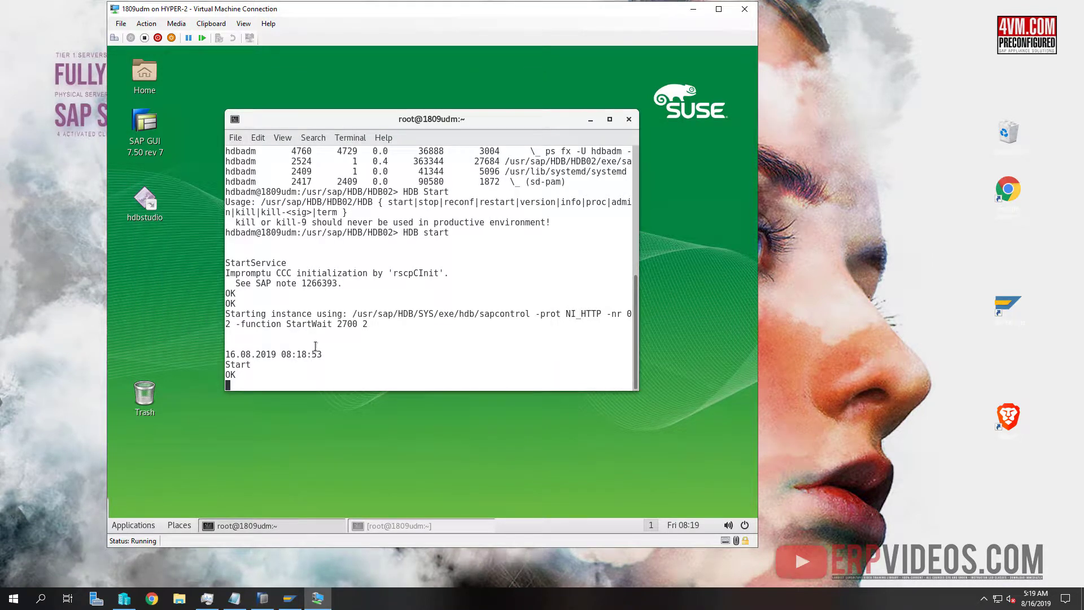
left_click(854, 339)
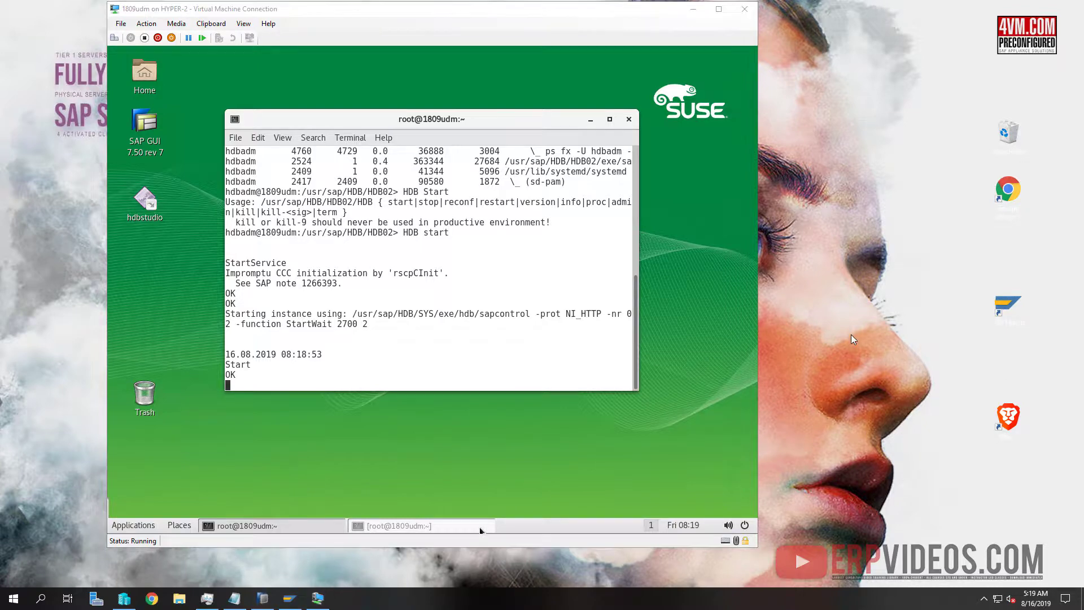
right_click(829, 318)
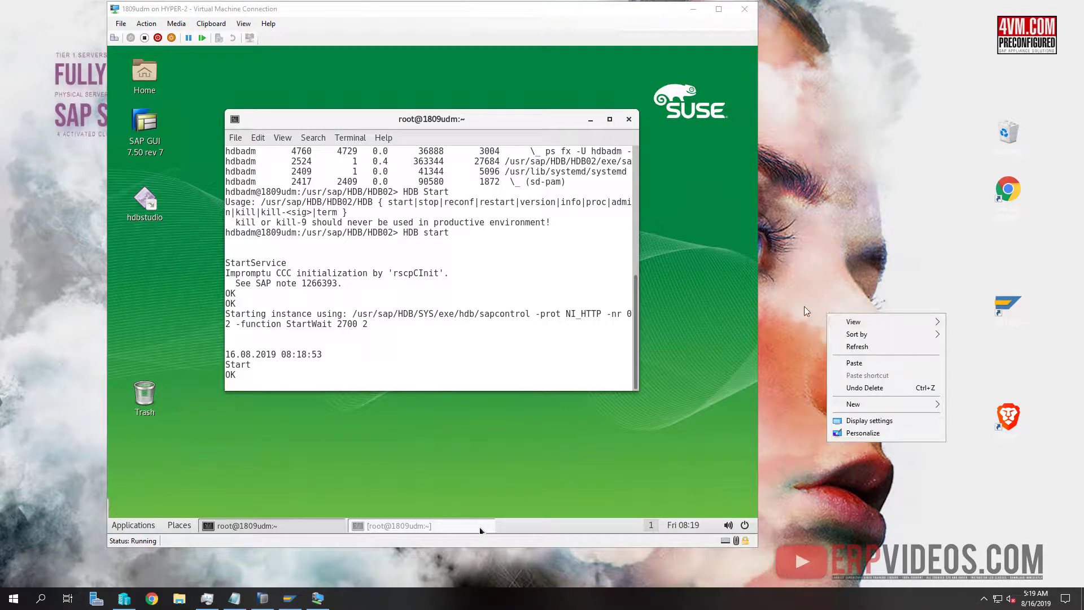
Via New > Shortcut, create a 'hosts' shortcut targeting c:\Windows\System32\drivers\etc\hosts
mouse_move(864, 405)
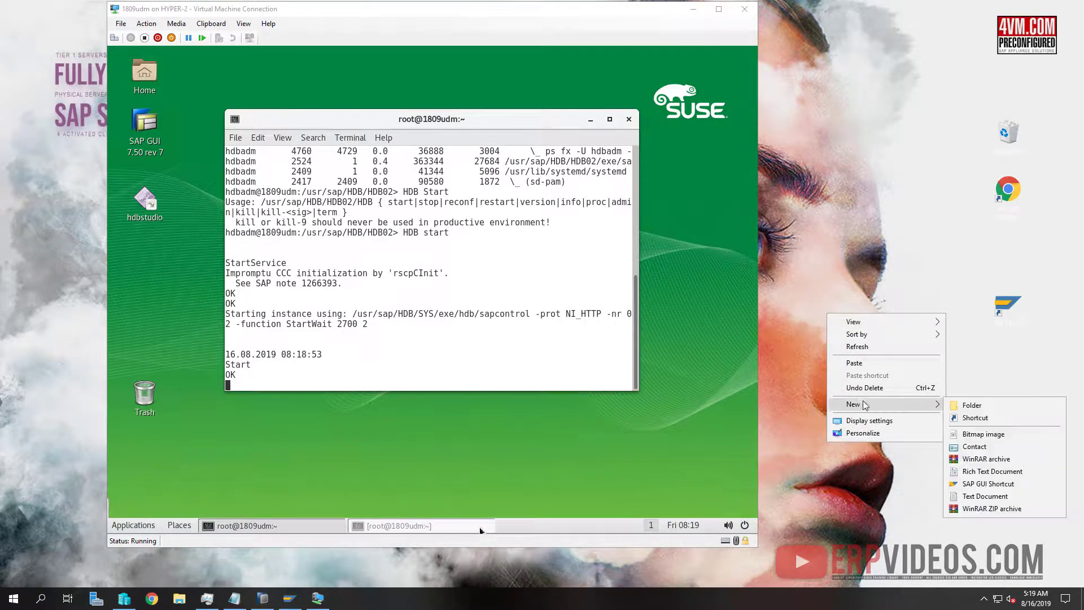
left_click(975, 418)
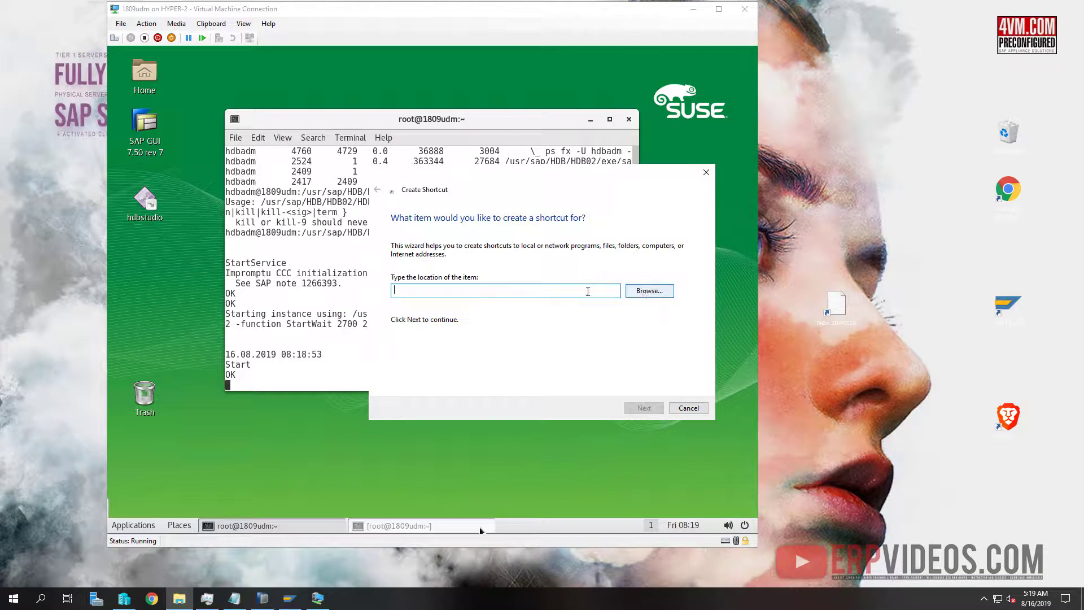
type("c:\\wind")
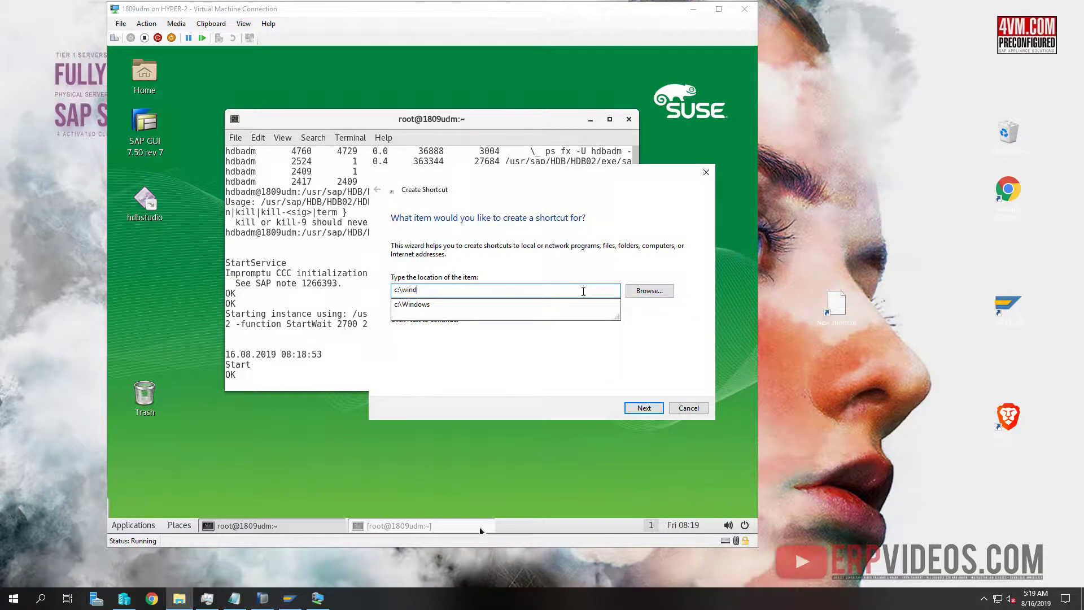
key("Down")
type("\\system")
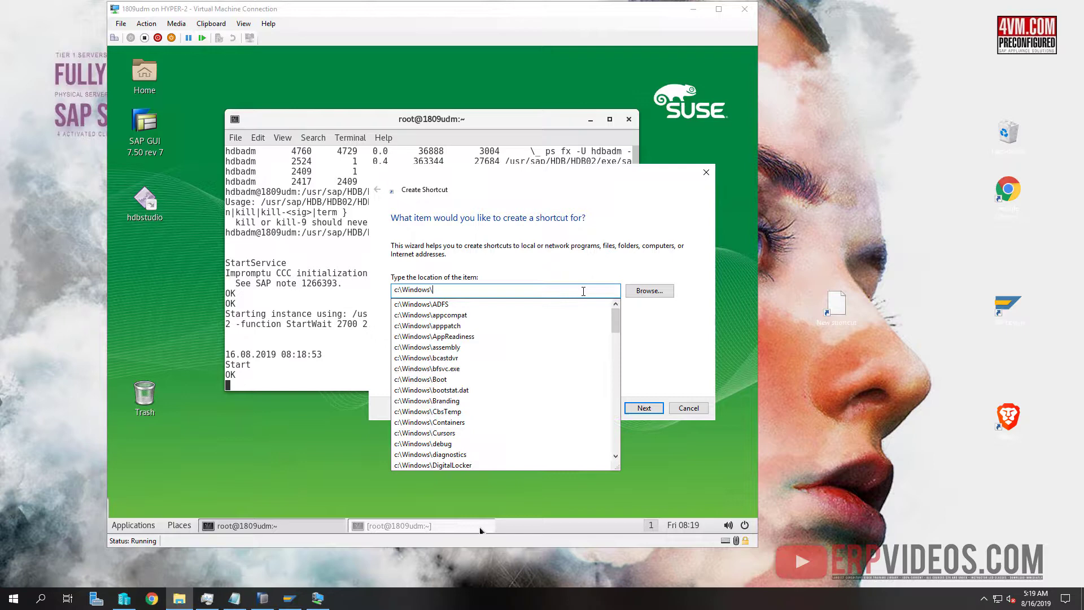
key("Down")
key("Down")
key("Down")
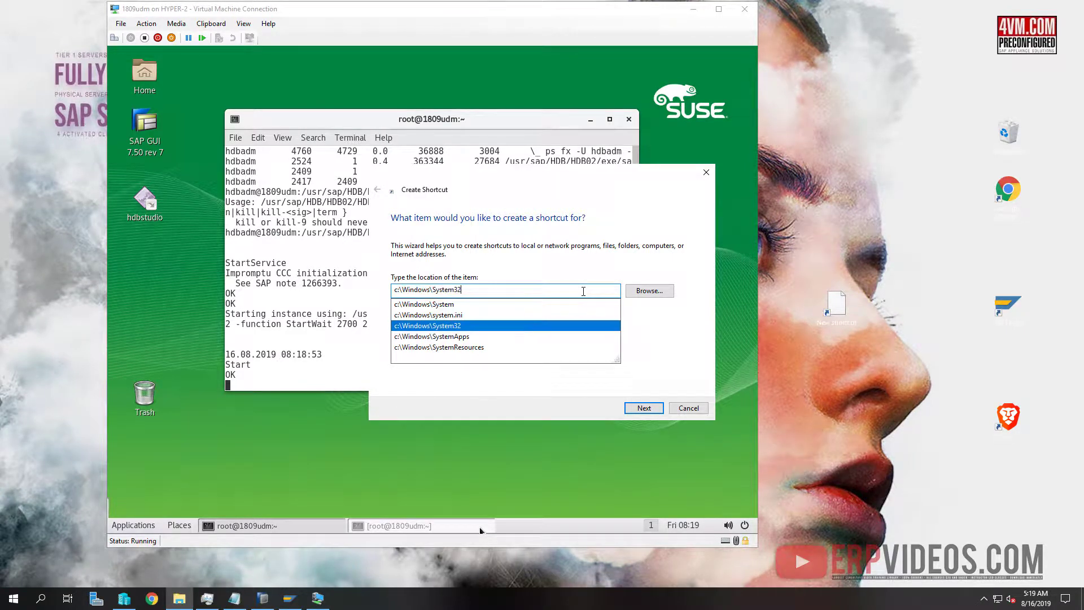
type("\\")
type("driver")
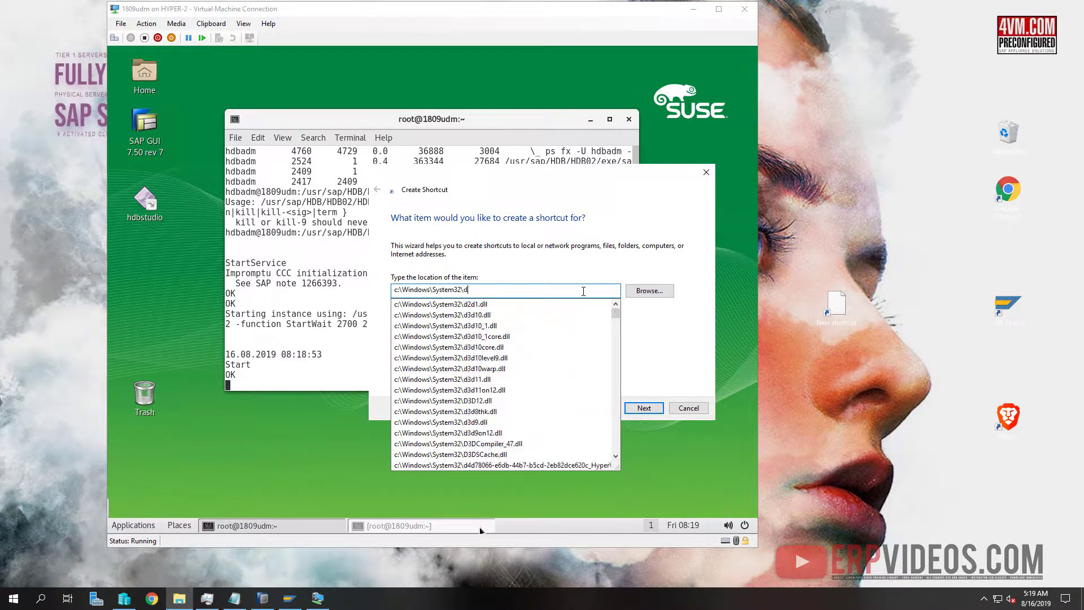
key("Down")
key("Down")
type("\\etc")
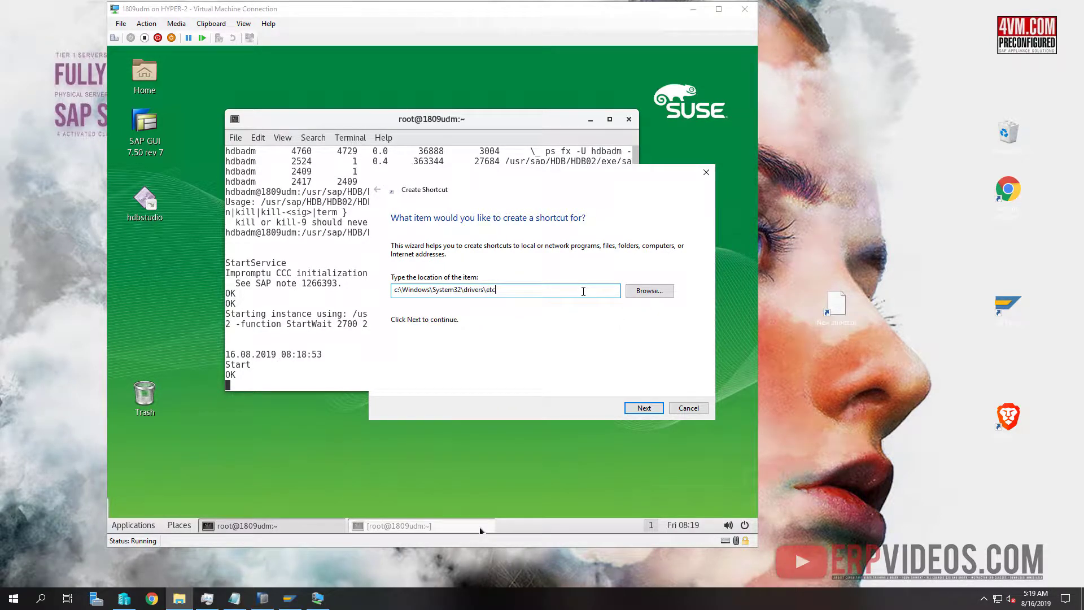
type("\\ho")
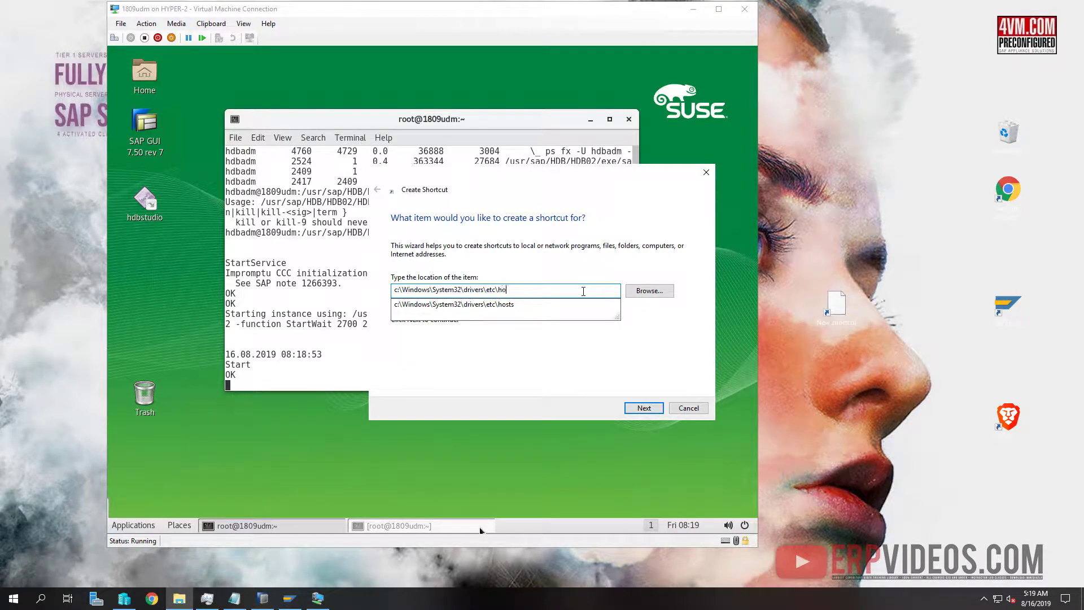
left_click(545, 305)
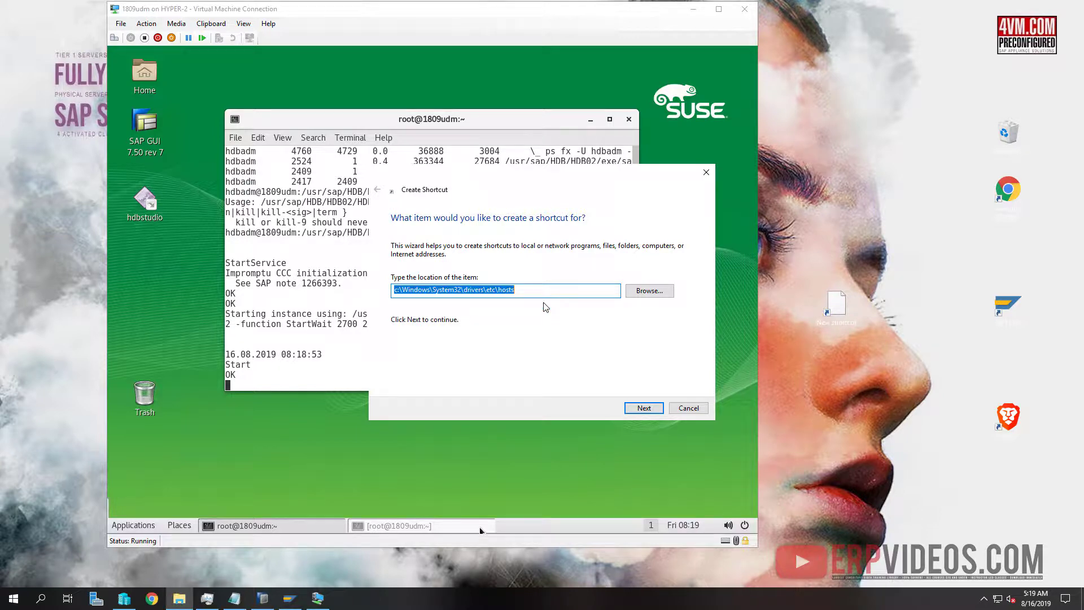
left_click(632, 413)
left_click(643, 408)
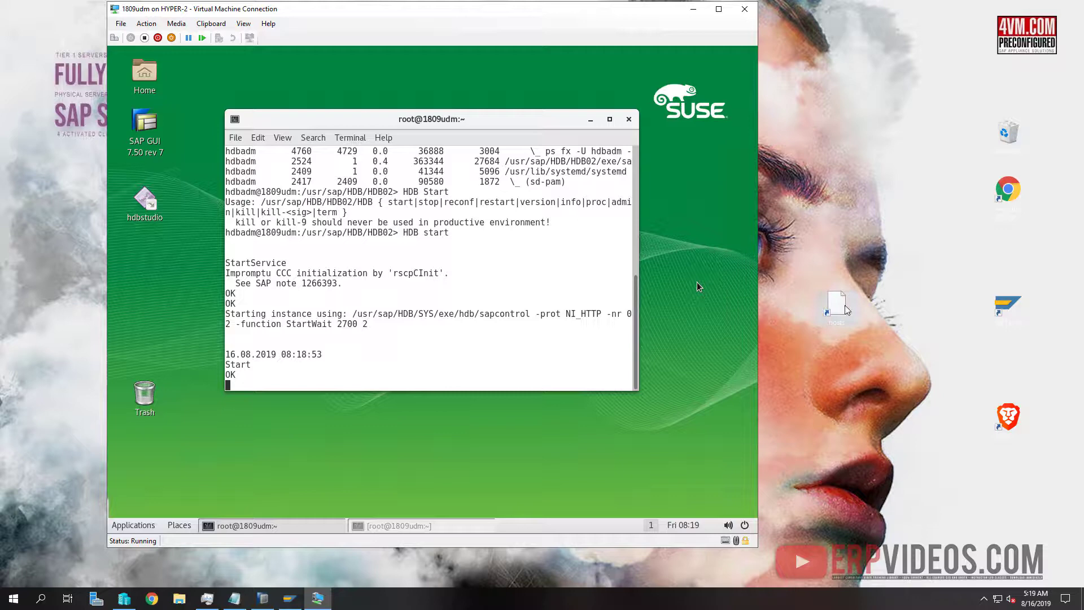
Open the hosts shortcut in Notepad
left_click_drag(839, 307, 964, 486)
double_click(964, 486)
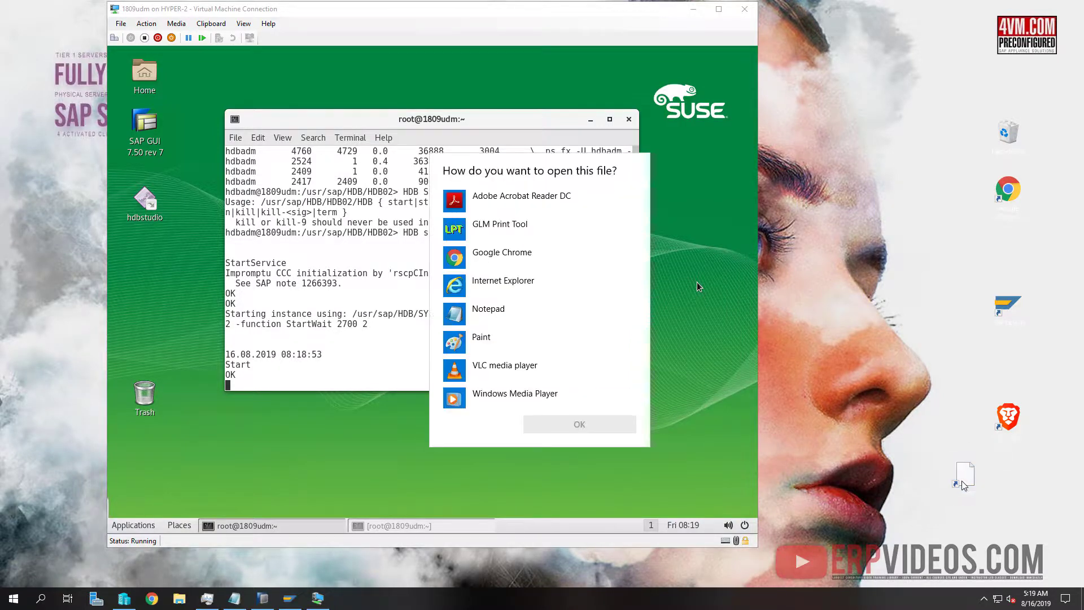
left_click(538, 315)
key("Return")
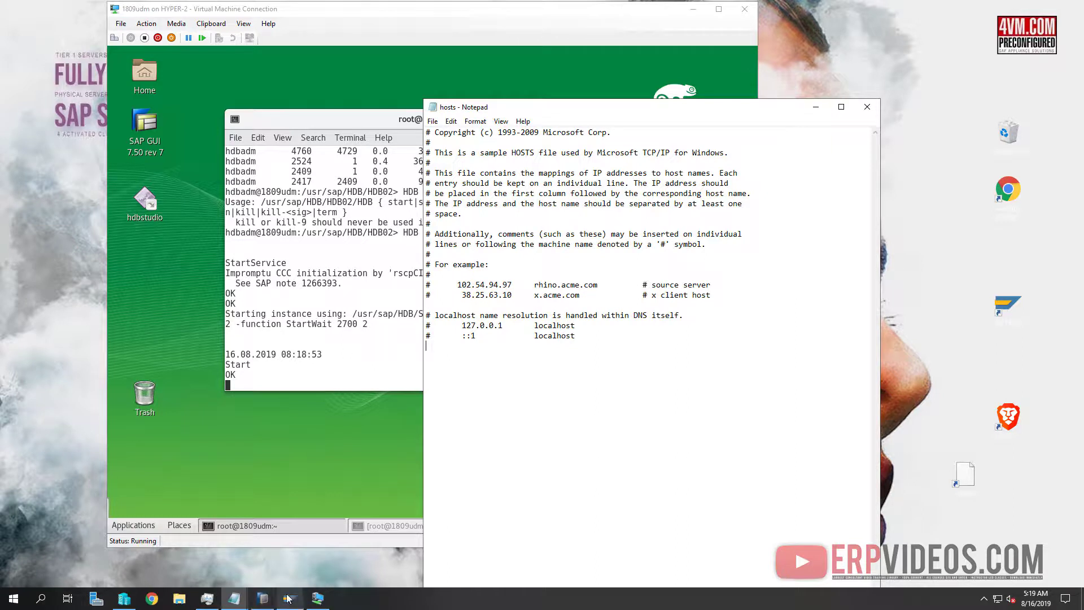
Copy '10.10.10.137 1809udm.ides.cloud 1809udm' from the Untitled note and paste it at the end of hosts
left_click(235, 598)
left_click(218, 563)
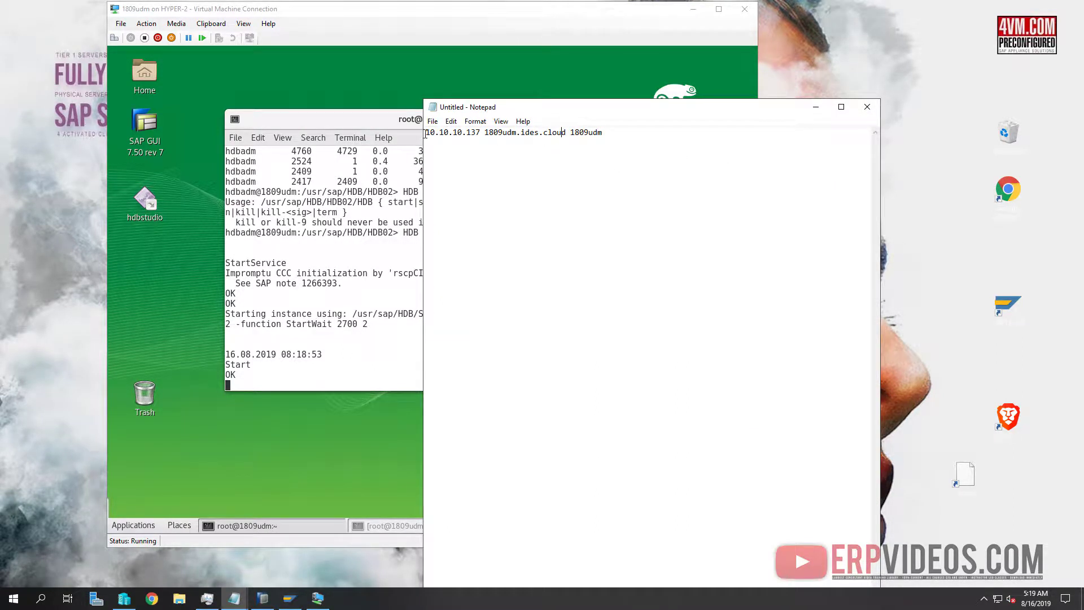
left_click_drag(425, 135, 684, 143)
key("ctrl+c")
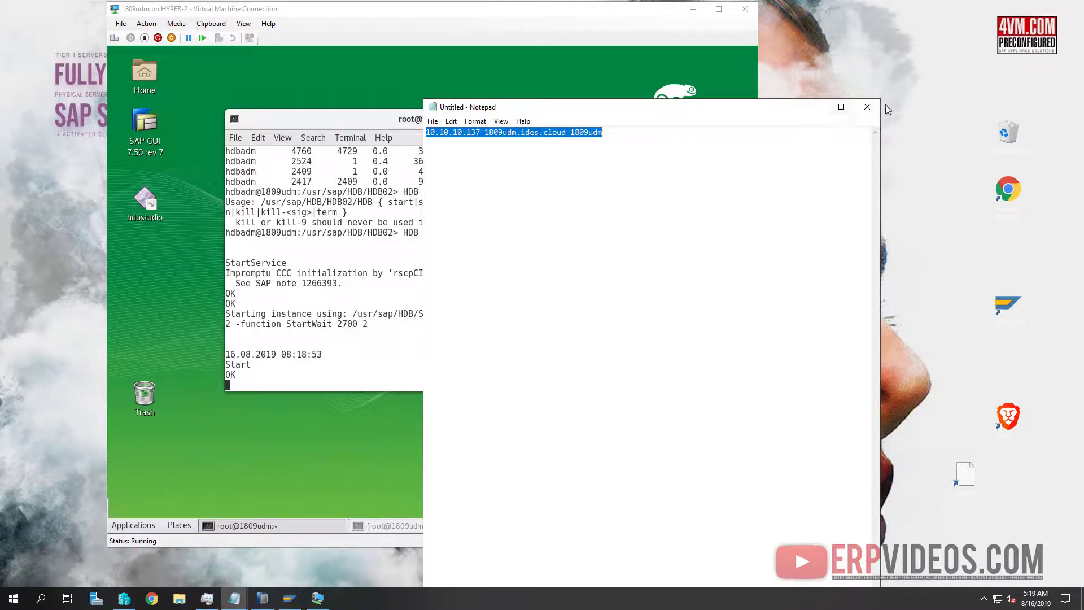
left_click(815, 106)
left_click(489, 393)
key("ctrl+v")
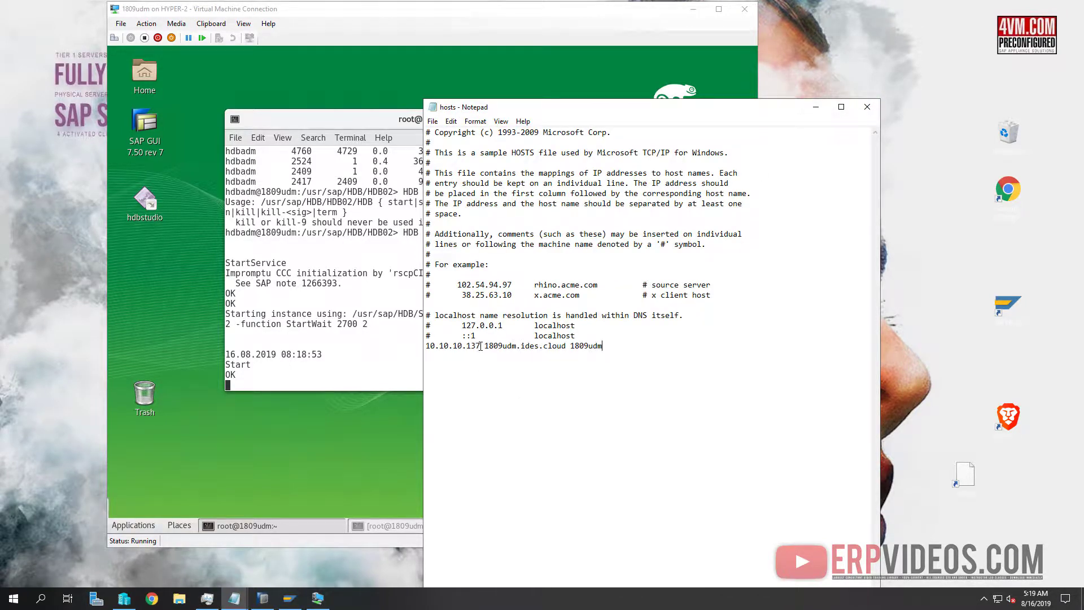
double_click(480, 346)
left_click(353, 292)
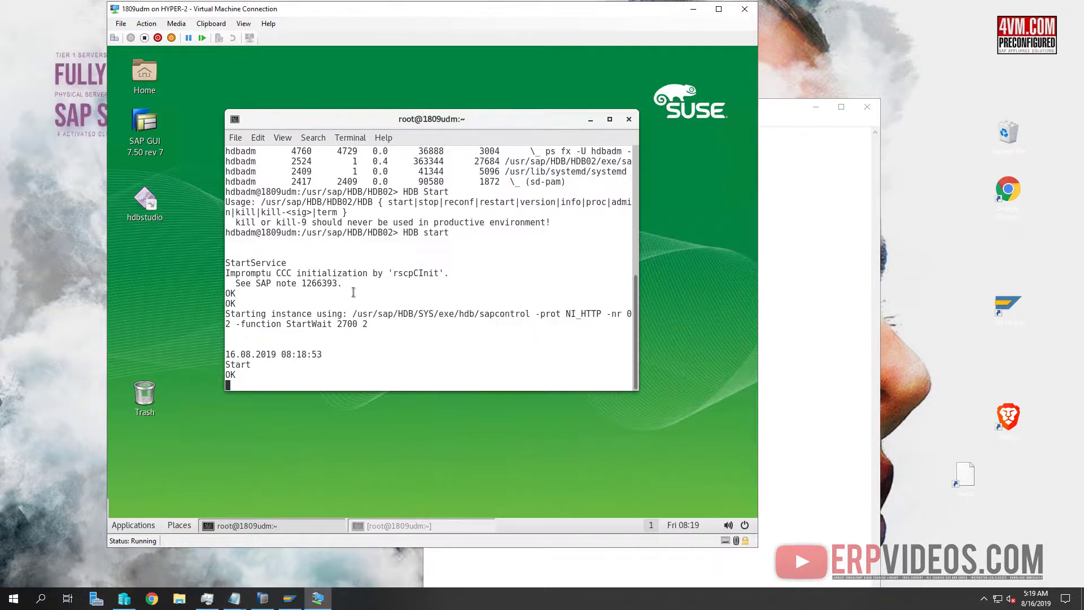
Open a new root terminal in the VM and run ifconfig to confirm eth0 is 10.10.10.137
right_click(326, 507)
left_click(312, 521)
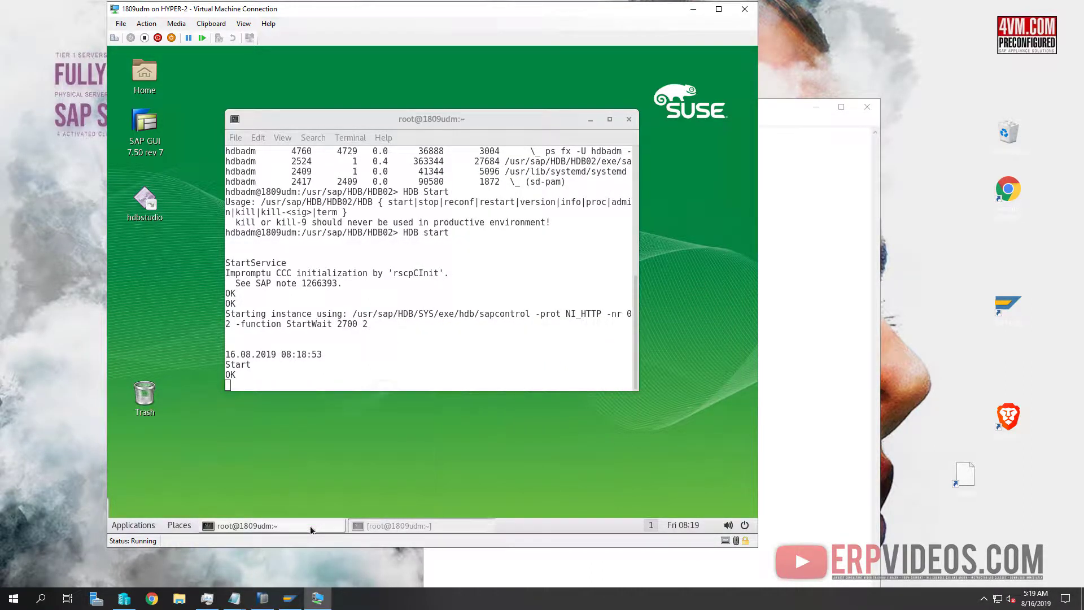
left_click(311, 527)
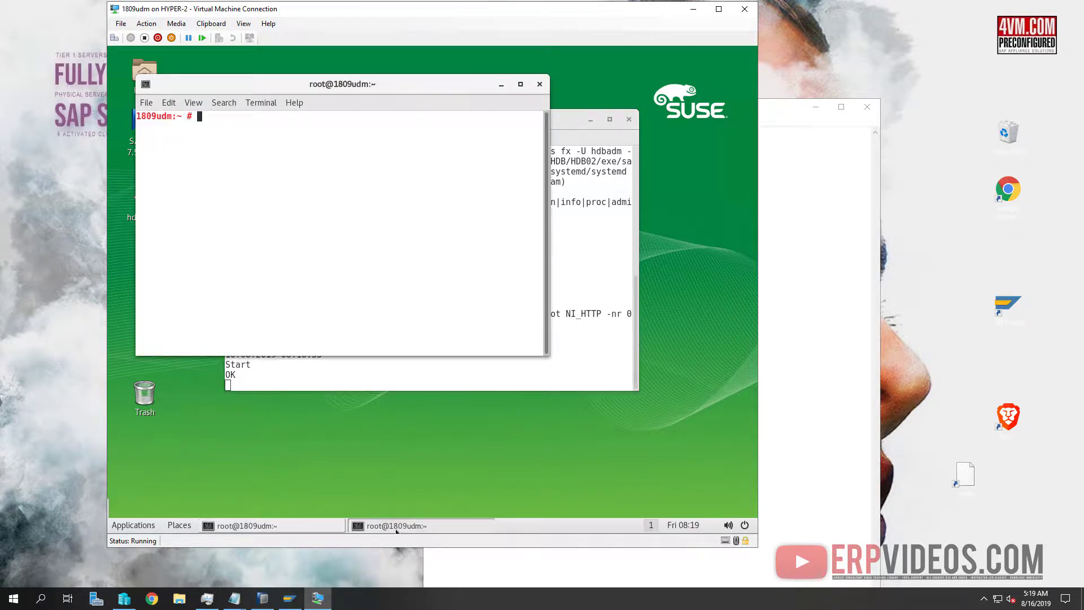
type("ifconfig")
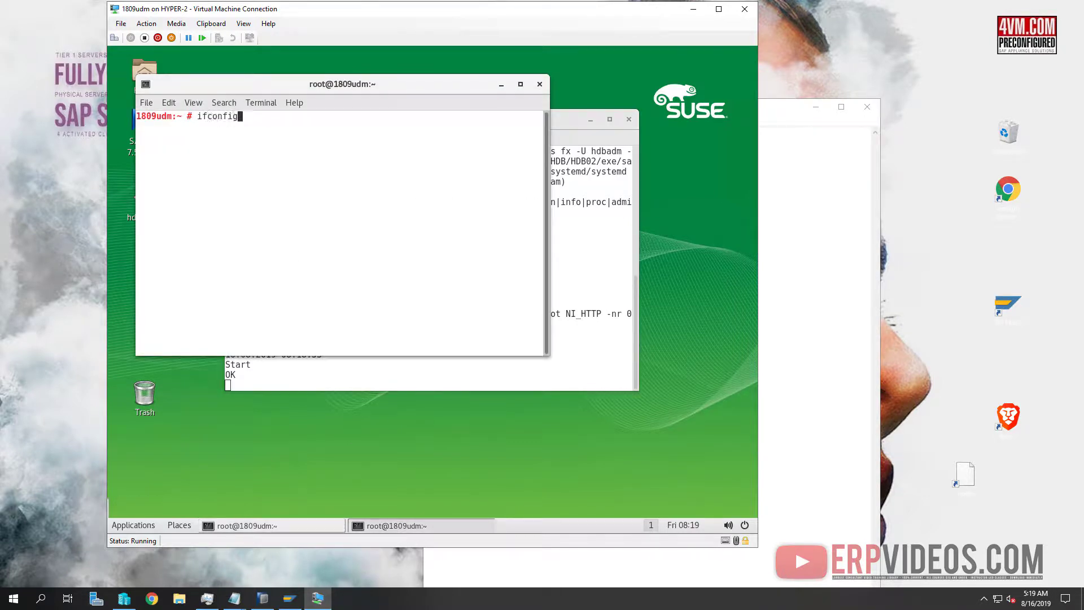
key("Return")
left_click_drag(303, 136, 253, 136)
Close Notepad and save the changes to the hosts file
left_click(787, 309)
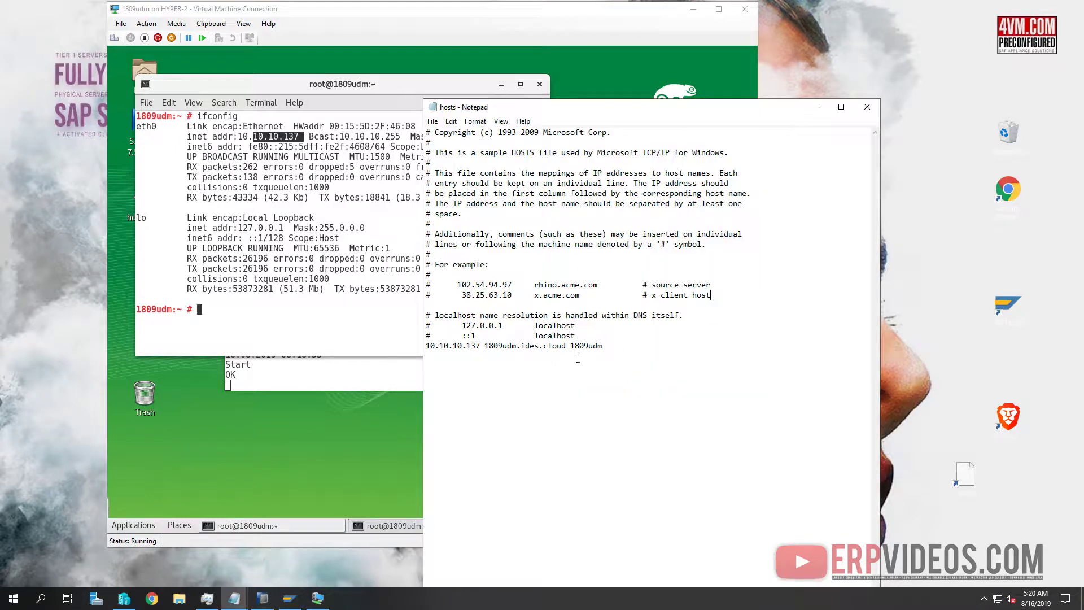
key("Down")
key("Down")
key("Down")
key("Down")
key("Down")
key("Left")
key("Left")
left_click(867, 107)
left_click(510, 305)
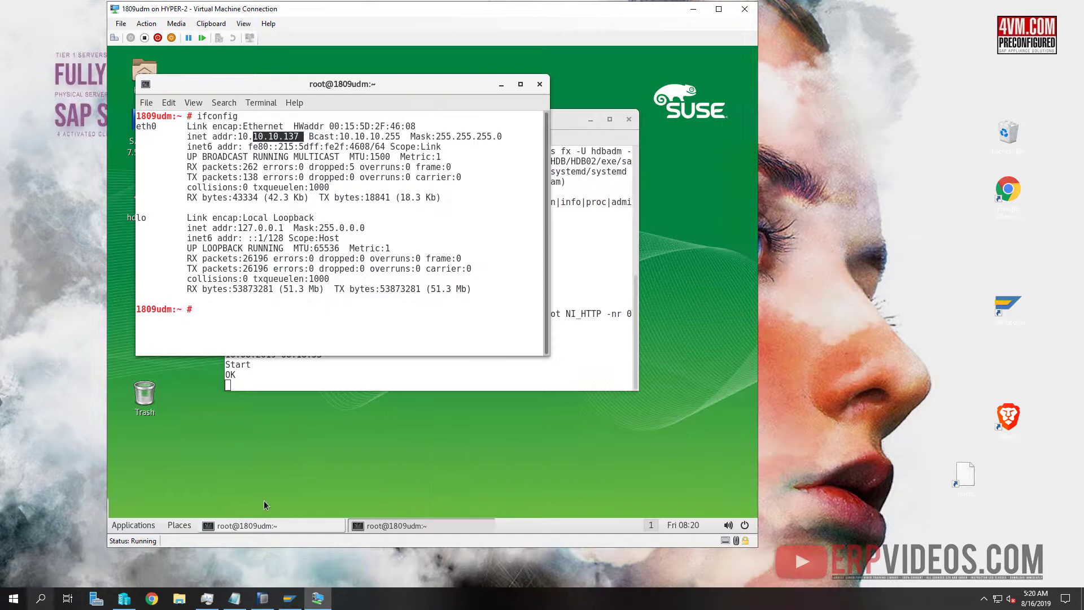
From a Command Prompt, ping 1809udm and confirm it resolves to 10.10.10.137 with 0% loss
left_click(14, 600)
type("cmd")
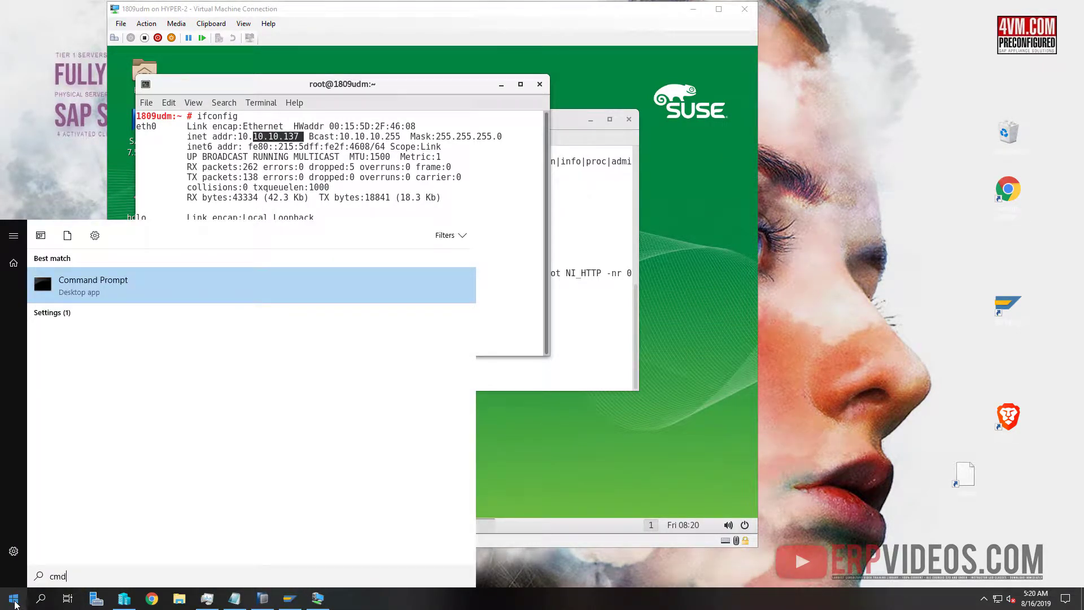
key("Return")
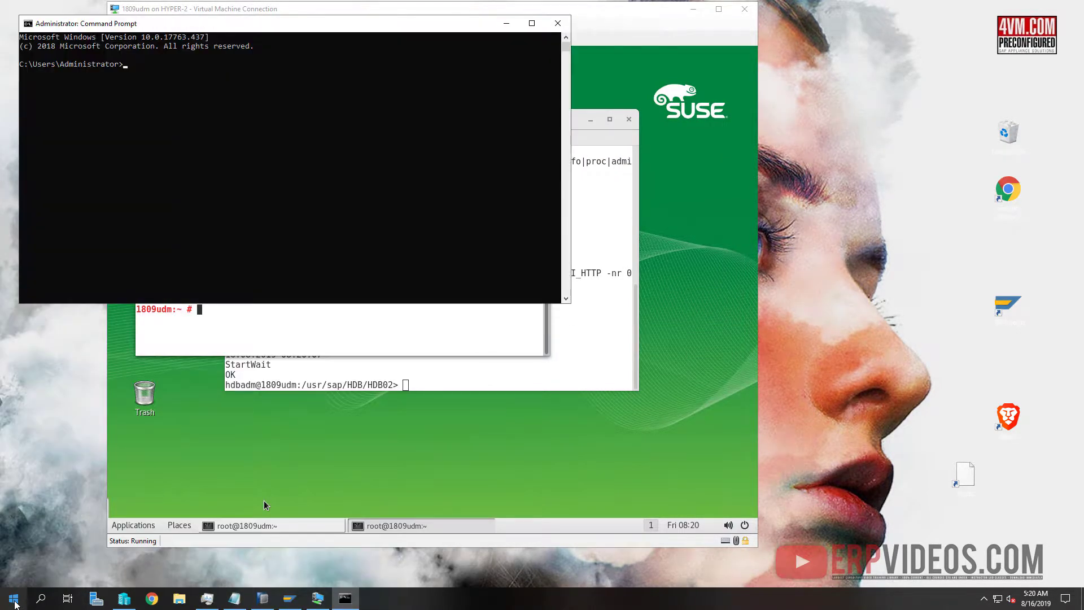
type("ping 1809udm")
key("Return")
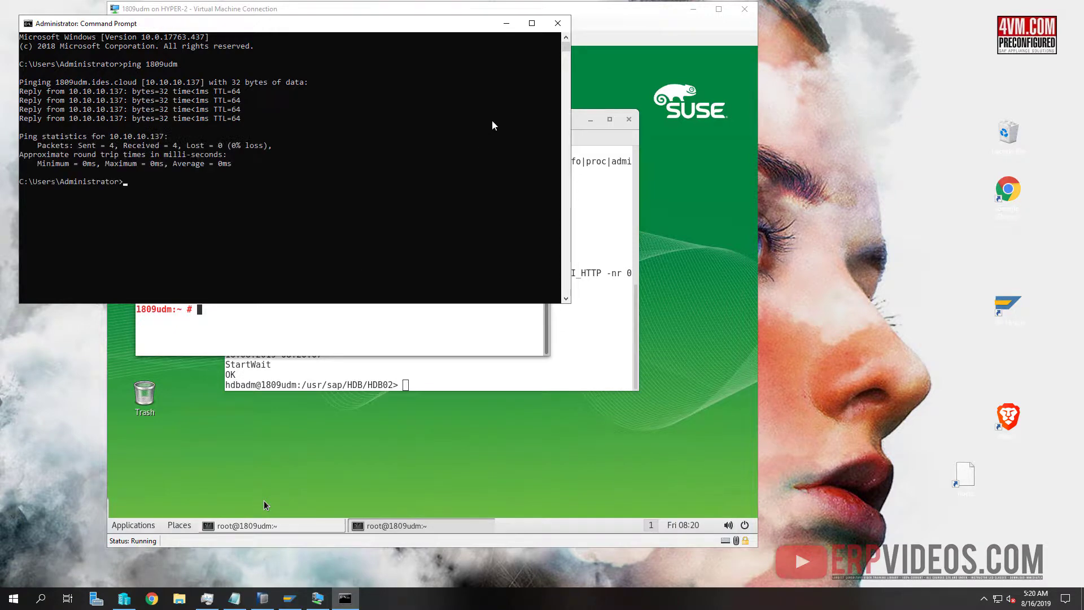
Close the Command Prompt and exit the hdbadm shell in the HDB terminal
left_click(558, 23)
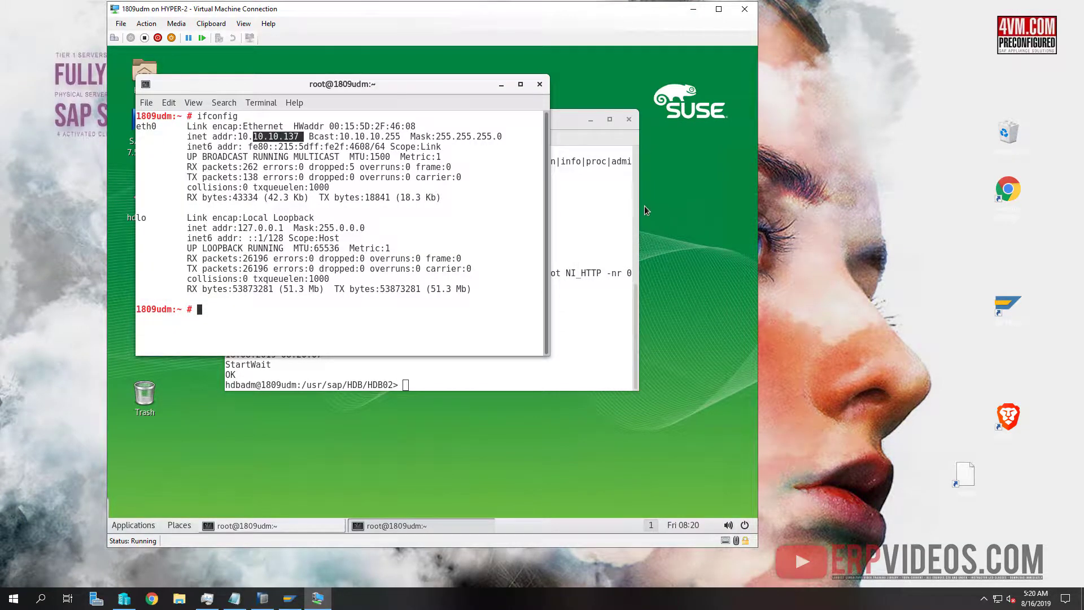
left_click(328, 385)
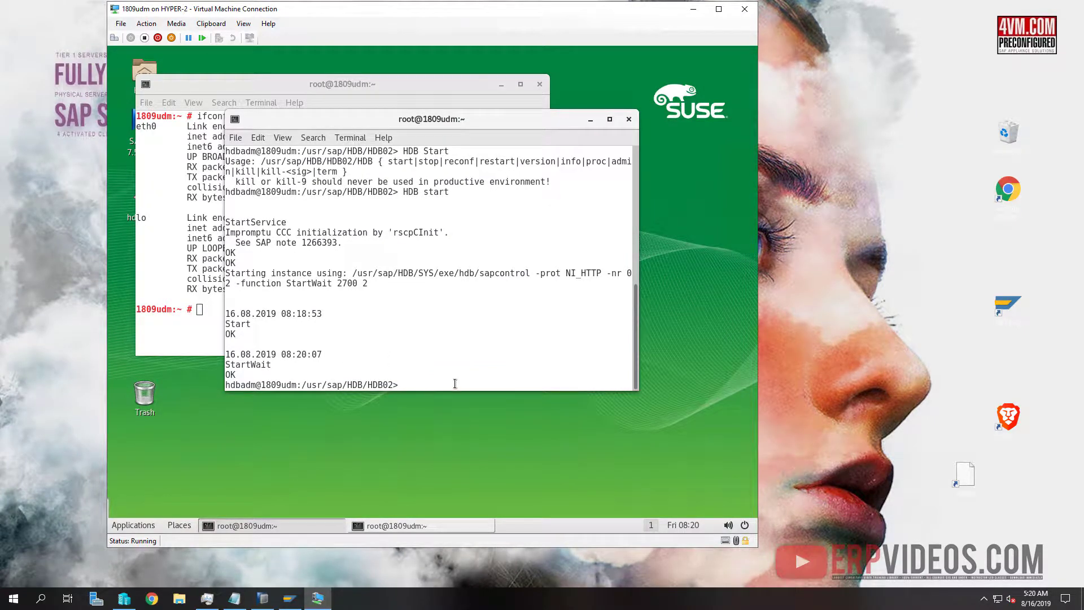
type("exit")
key("Return")
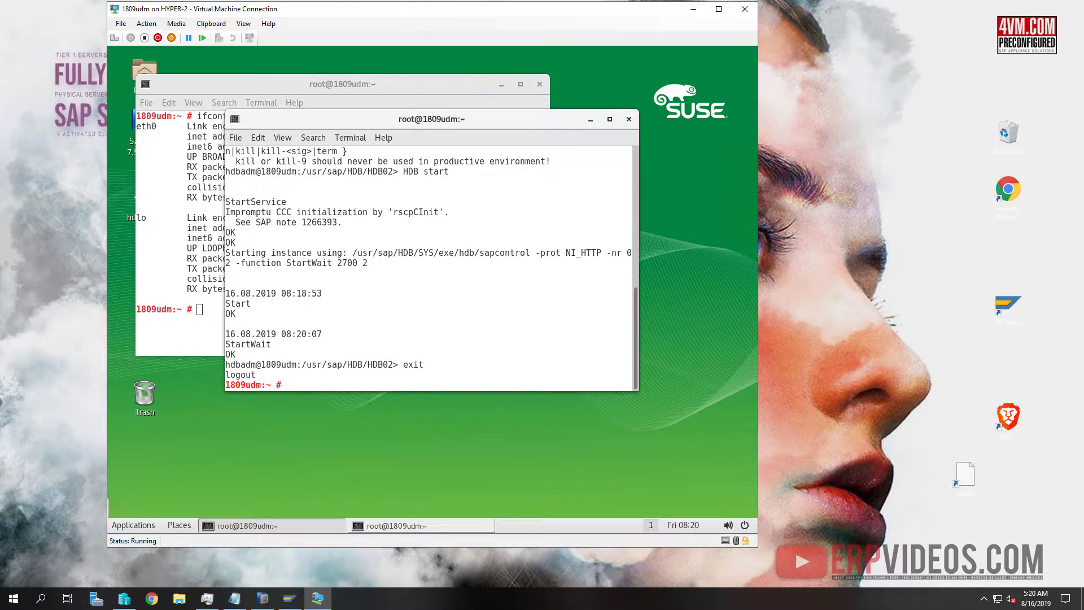
Switch to the a4hadm user with su -l a4hadm and minimize the ifconfig terminal
type("su -l a4hadm")
key("Return")
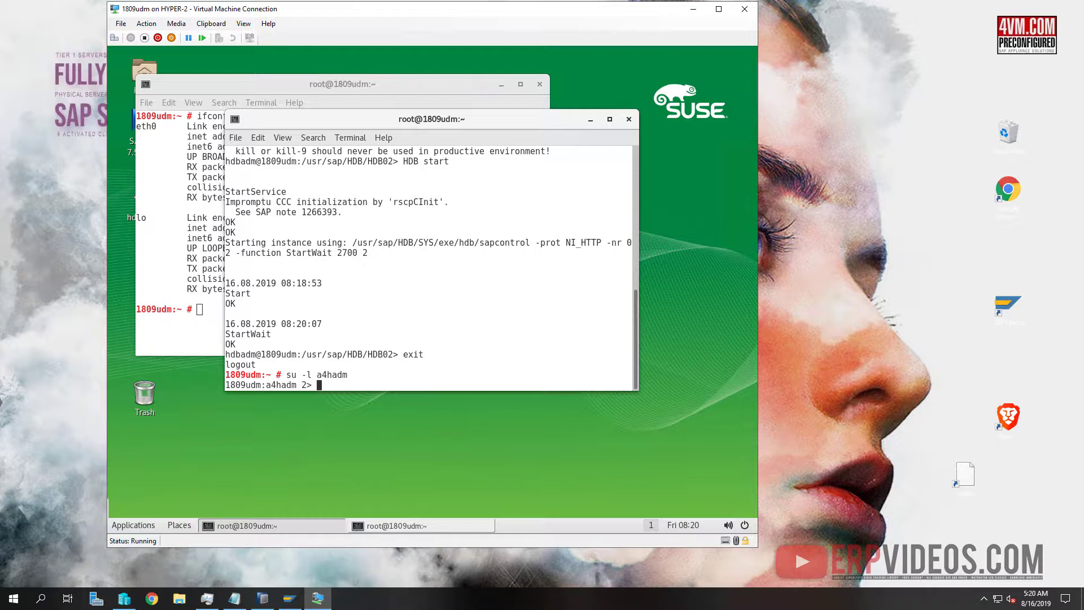
key("ctrl+shift+v")
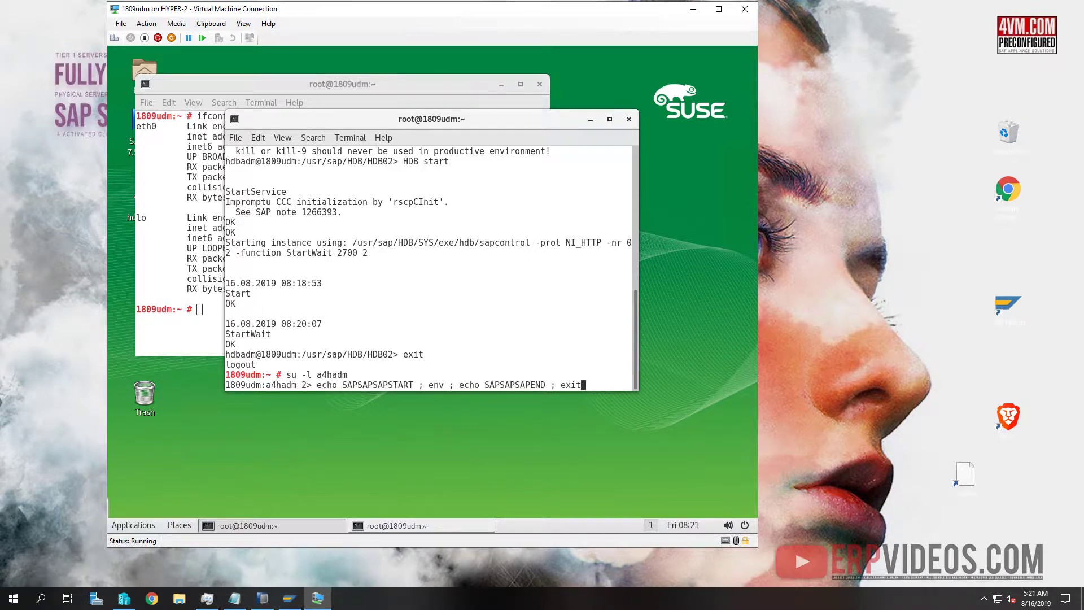
key("ctrl+u")
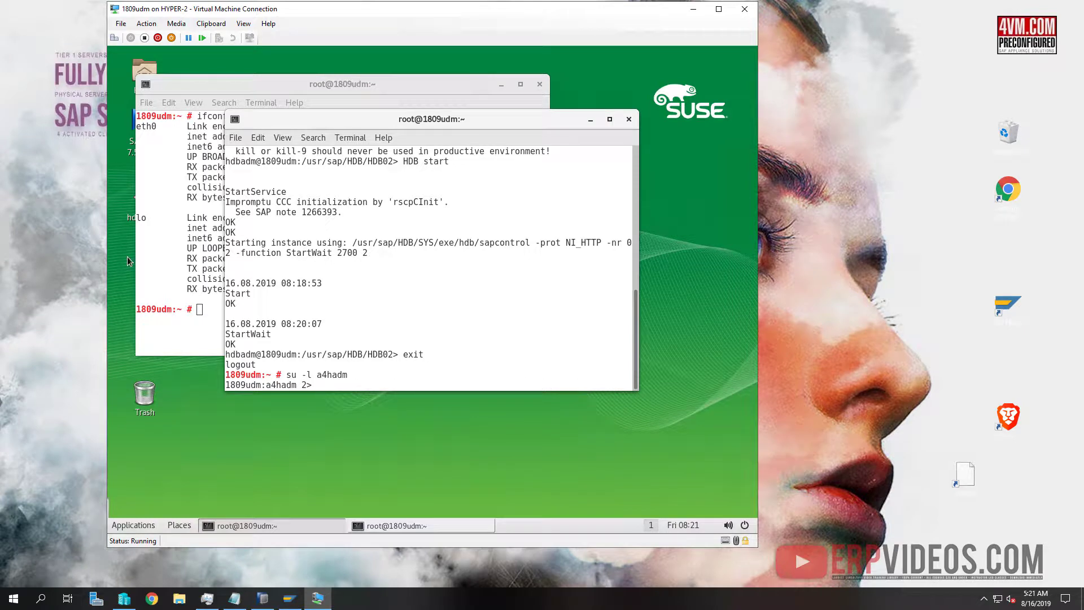
left_click(501, 84)
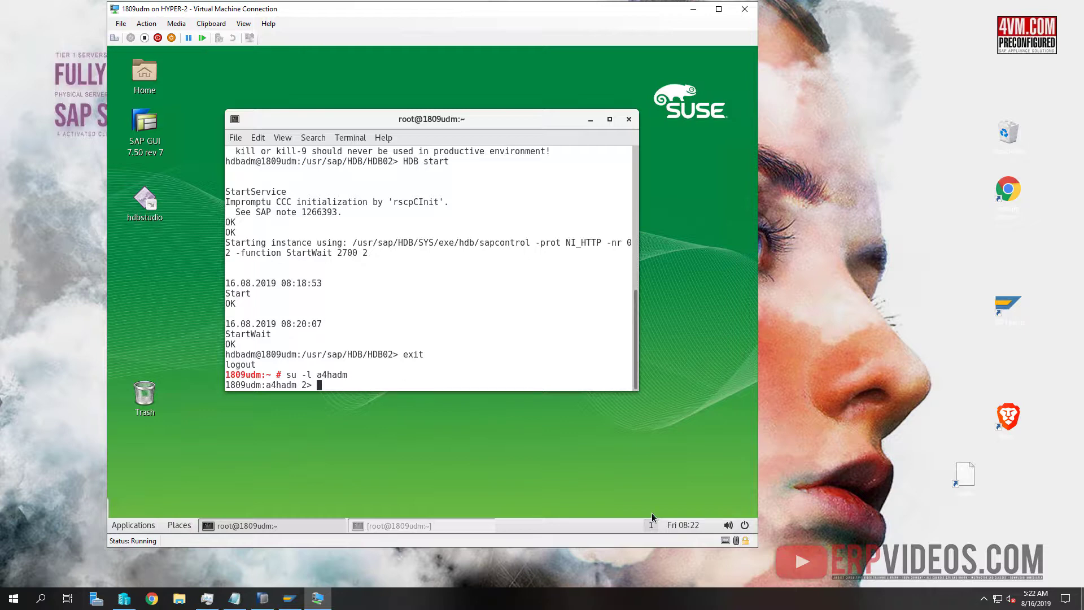
Start SAP instances 00 and 01 with sapcontrol -nr <nr> -function Start
type("sapcontrol -nr 00 -function Start")
key("Return")
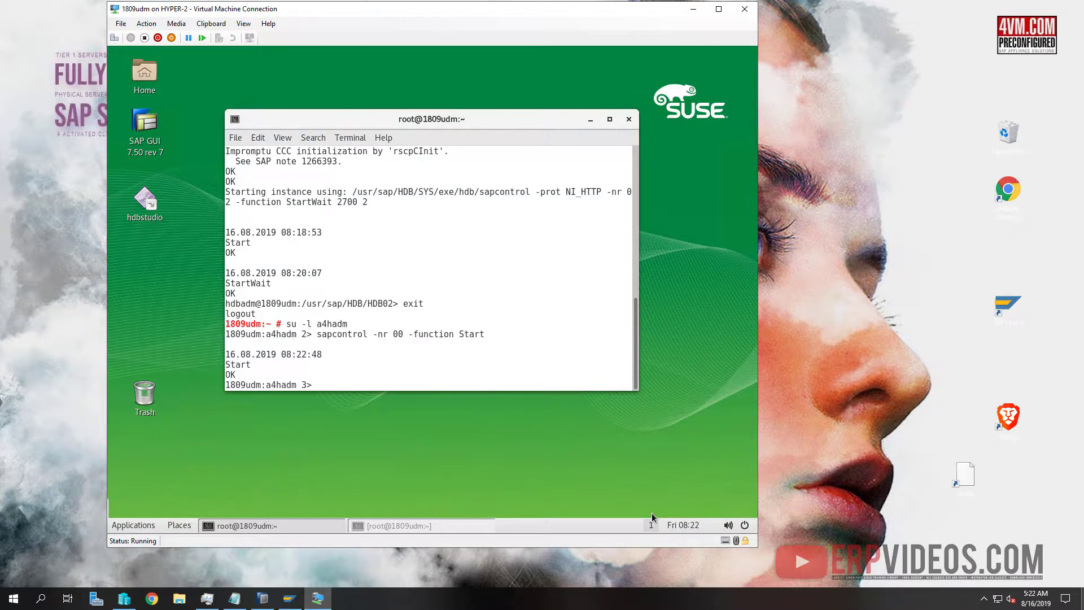
key("Up")
key("Left")
key("Left")
key("Left")
key("Left")
key("Left")
key("Left")
key("Left")
key("Left")
key("Left")
key("Left")
key("Left")
key("Left")
key("Left")
key("Left")
key("Left")
key("Left")
key("BackSpace")
type("1")
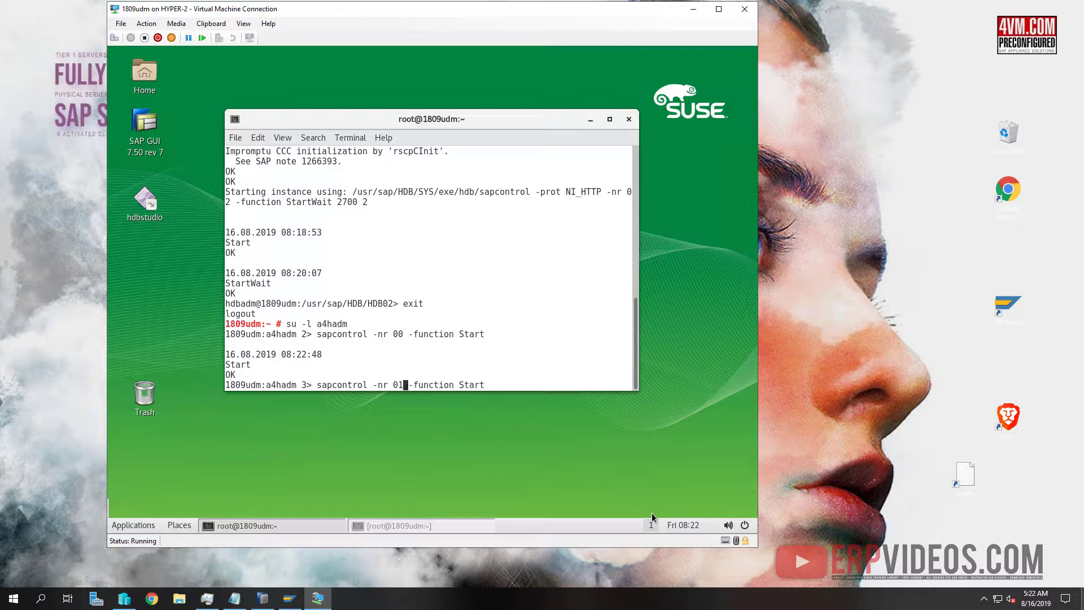
key("Return")
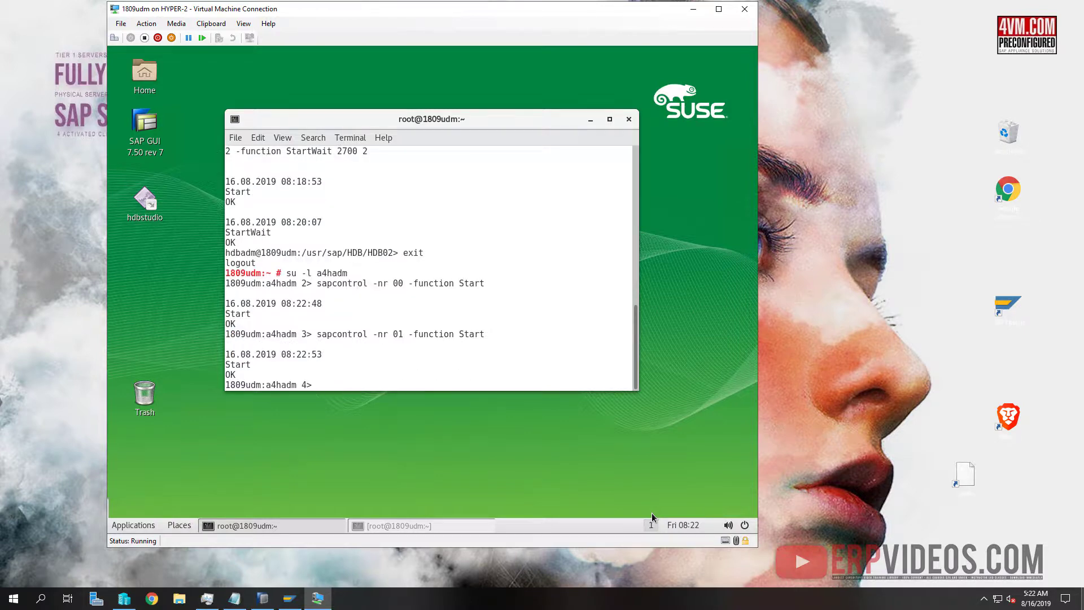
Run sapcontrol GetProcessList for instances 01 and 00 to confirm all processes are GREEN, Running
key("Up")
key("BackSpace")
key("BackSpace")
key("BackSpace")
key("BackSpace")
key("BackSpace")
type("GetProcessList")
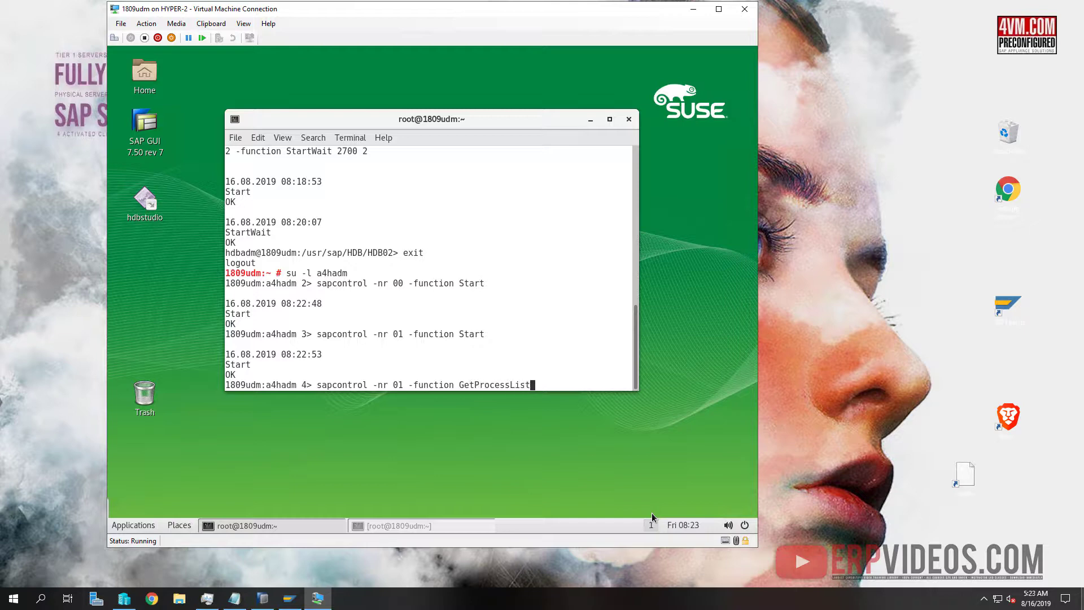
key("Left")
key("Left")
key("Left")
key("Left")
key("Left")
key("Left")
key("Left")
key("Left")
key("Left")
key("Left")
key("Left")
key("Left")
key("Left")
key("Return")
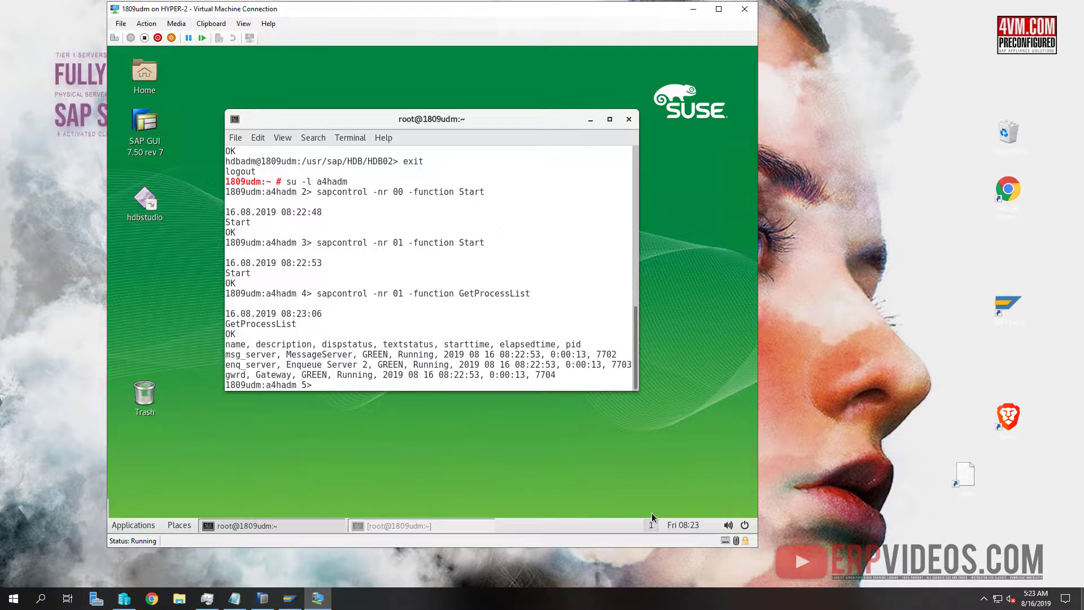
key("Up")
key("Left")
key("Left")
key("Left")
key("Left")
key("Left")
key("Left")
key("Left")
key("Left")
key("Left")
key("Left")
key("Left")
key("Left")
key("Left")
key("Left")
key("Left")
key("Left")
key("Left")
key("Left")
key("Left")
key("Left")
key("Left")
key("Left")
key("Left")
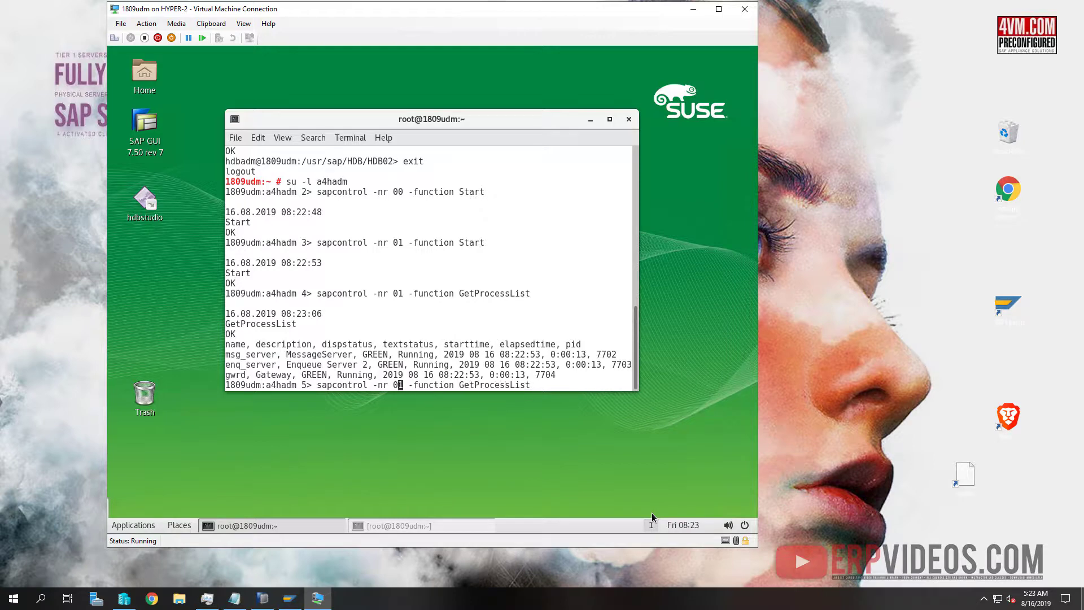
key("BackSpace")
type("0")
key("Return")
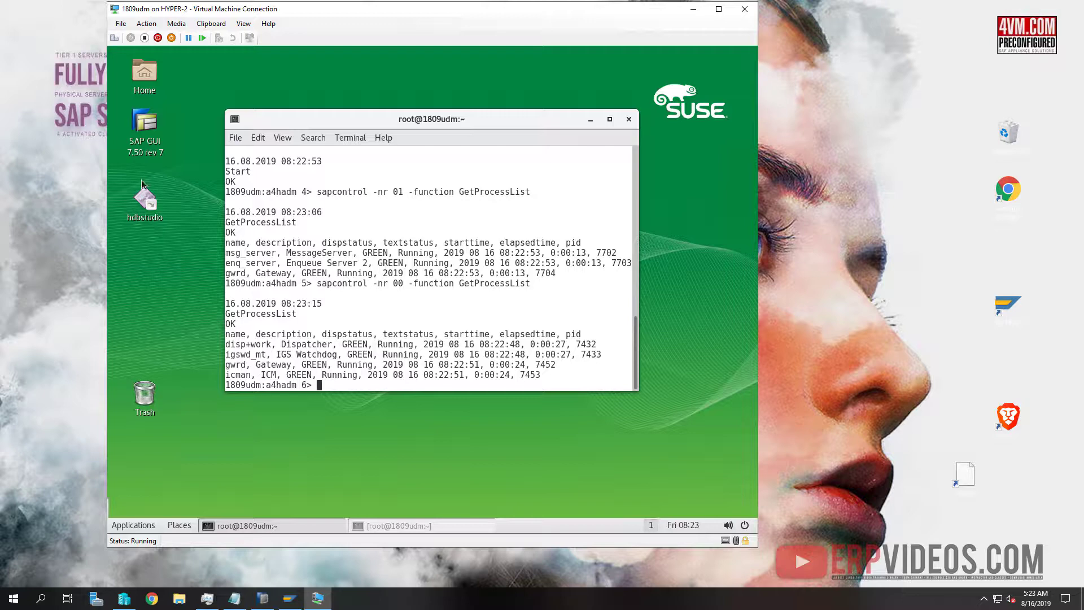
Launch and close SAP GUI for Java, close the VM connection, and return to Hyper-V Manager
left_click(137, 150)
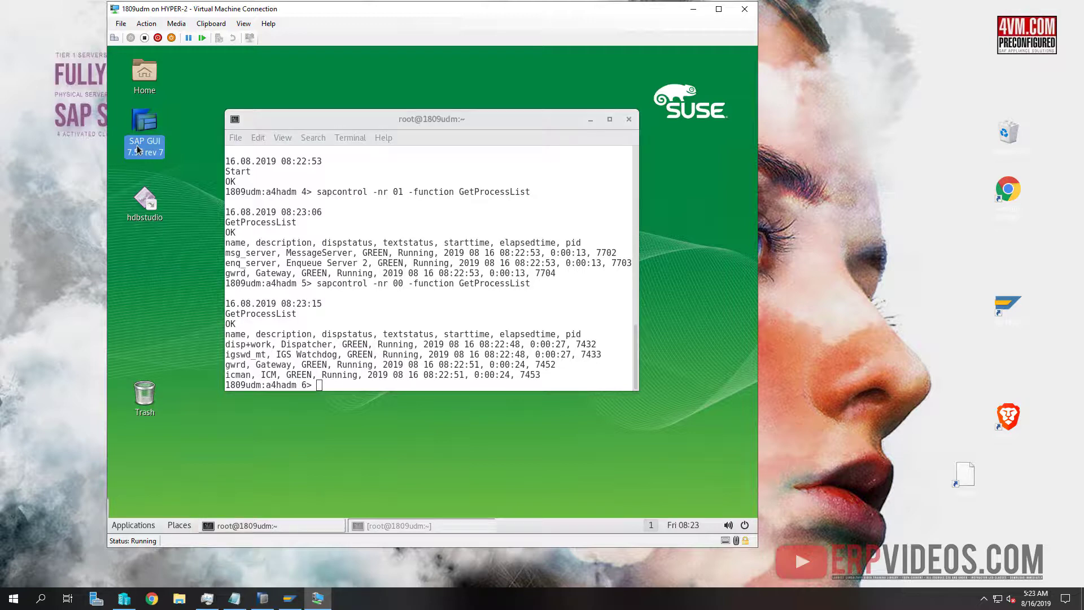
double_click(138, 149)
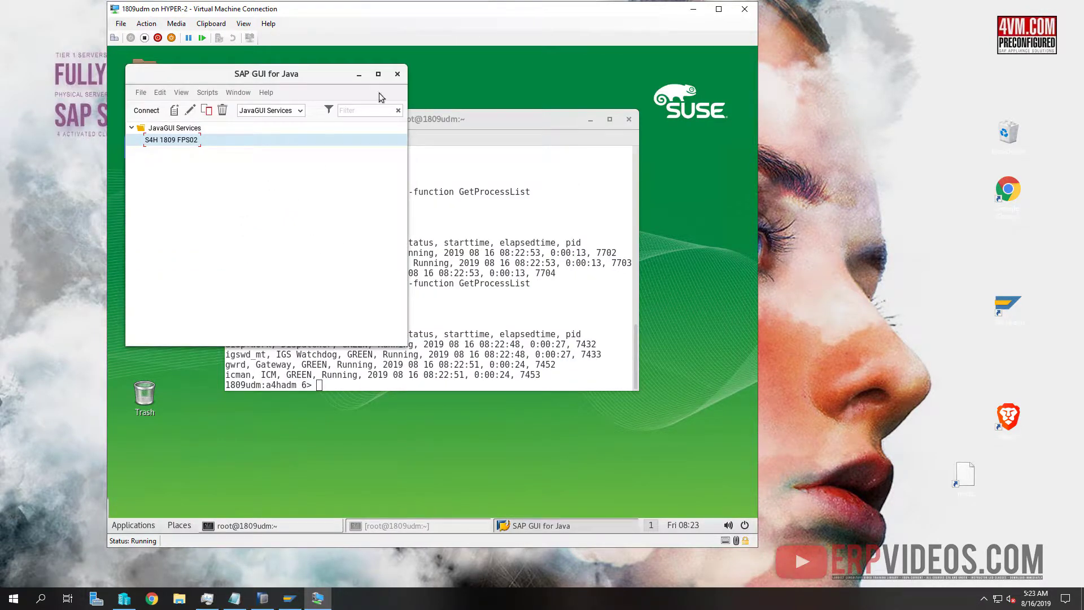
left_click(398, 74)
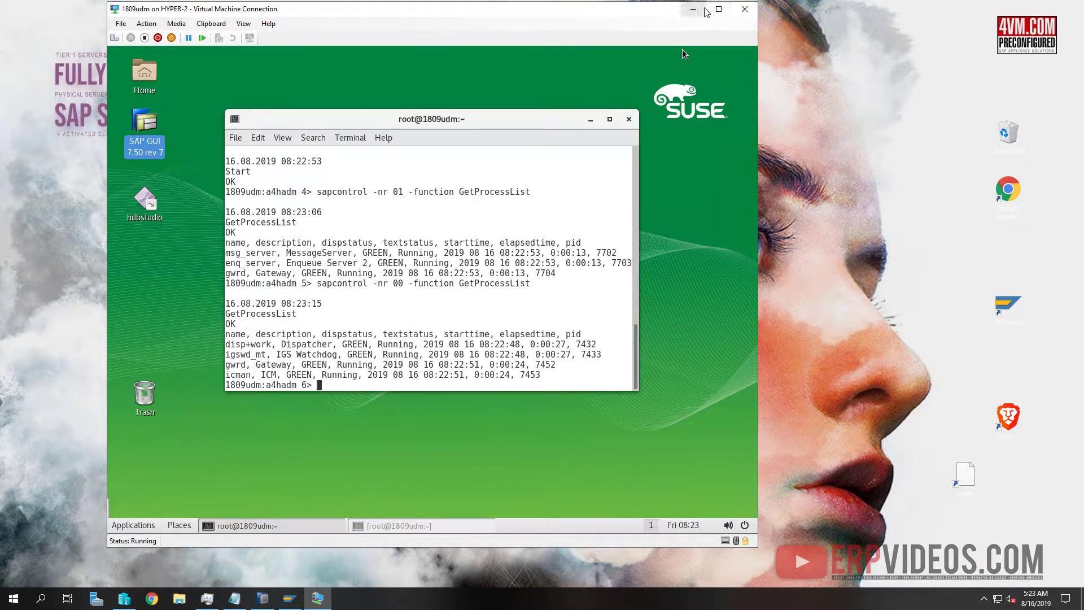
left_click(754, 8)
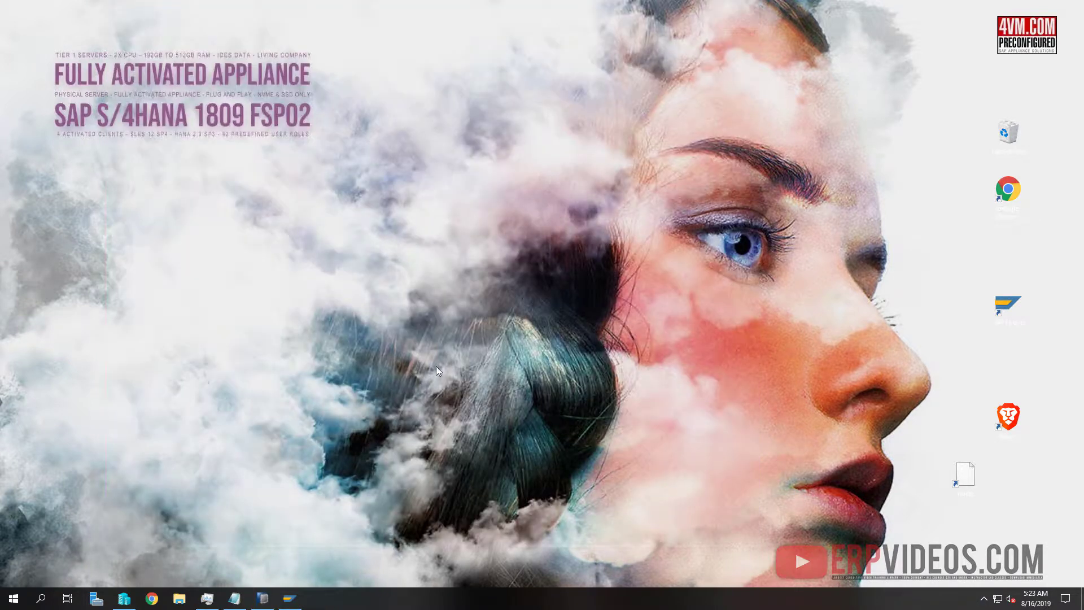
left_click(124, 598)
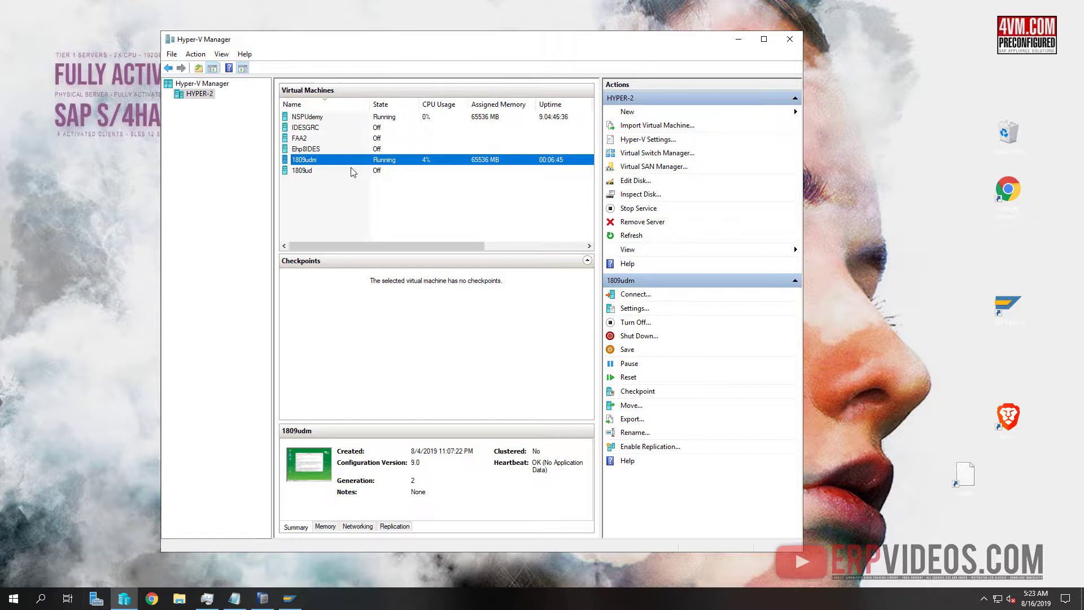
In SAP Logon 760, start a new user-specified system connection entry
left_click(738, 39)
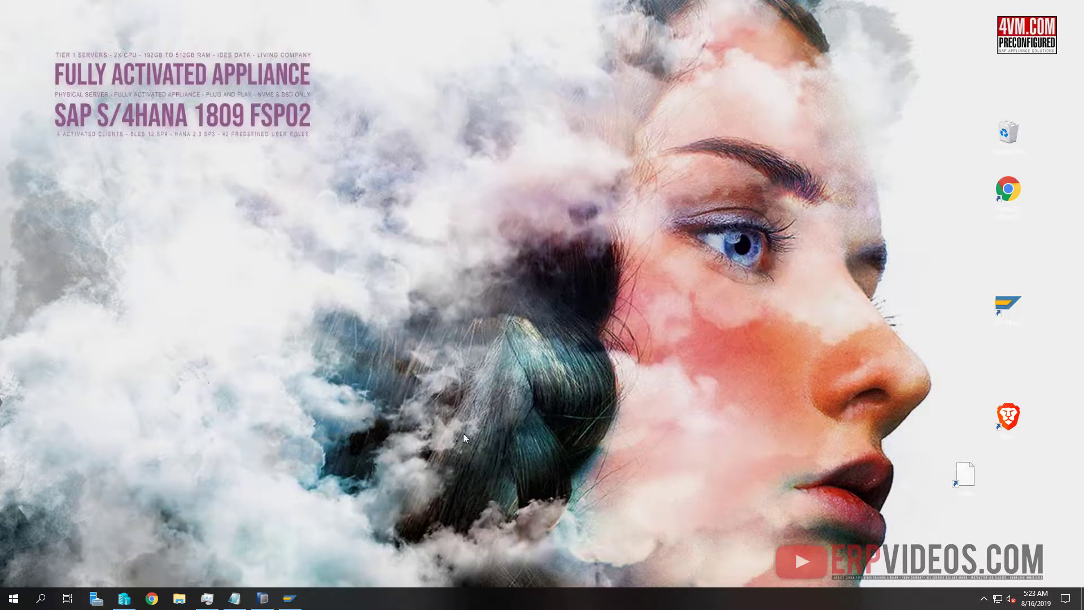
left_click(288, 600)
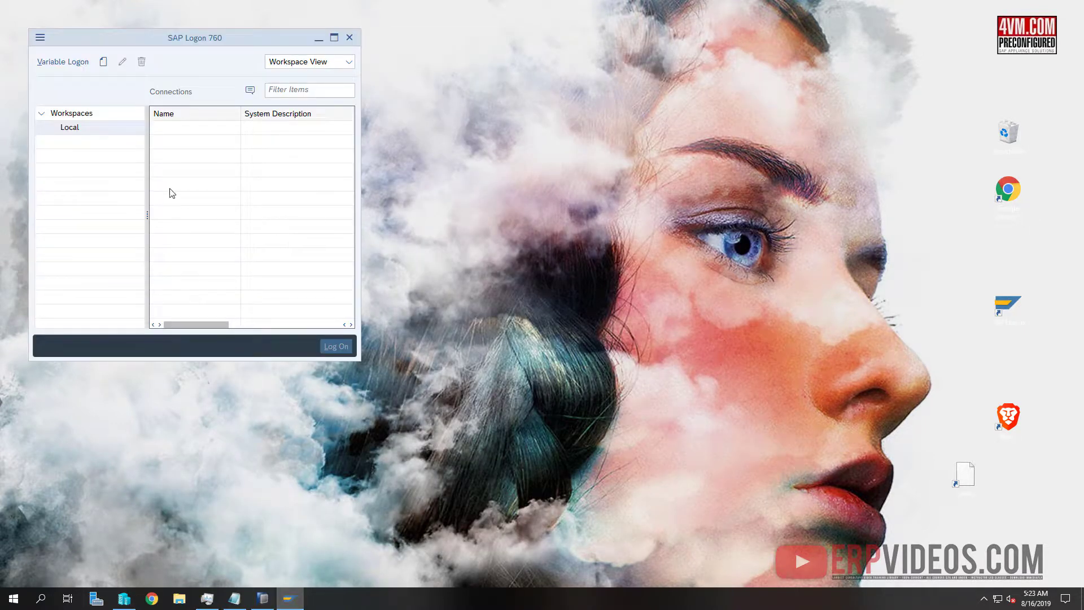
right_click(192, 138)
mouse_move(246, 184)
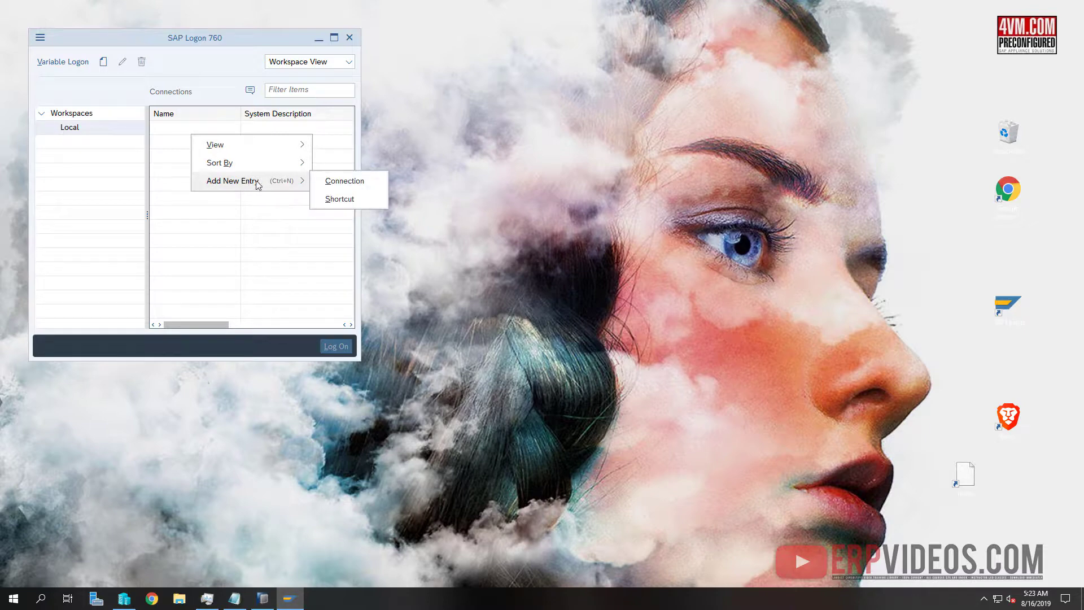
left_click(373, 185)
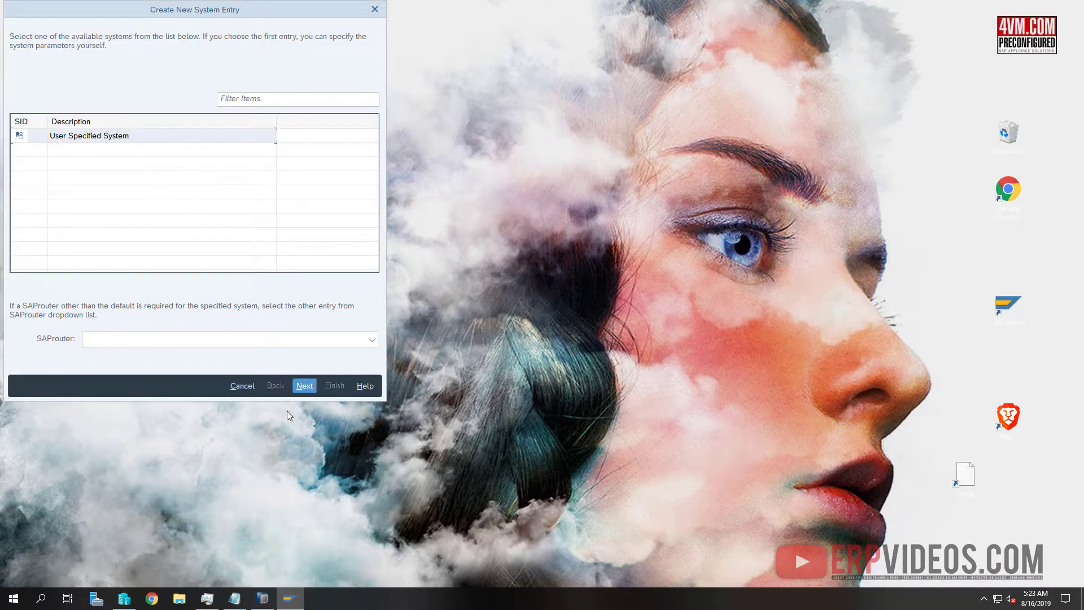
left_click(305, 385)
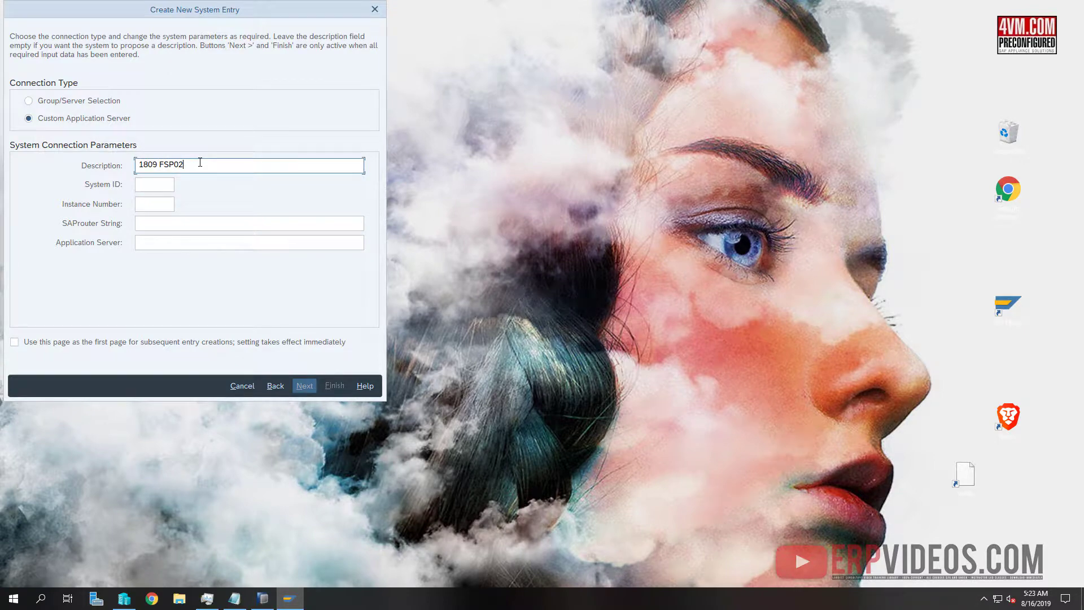
Fill in the entry's System ID A4H, instance 00 and application server 1809udm
key("Tab")
key("Tab")
type("00")
key("Tab")
key("Tab")
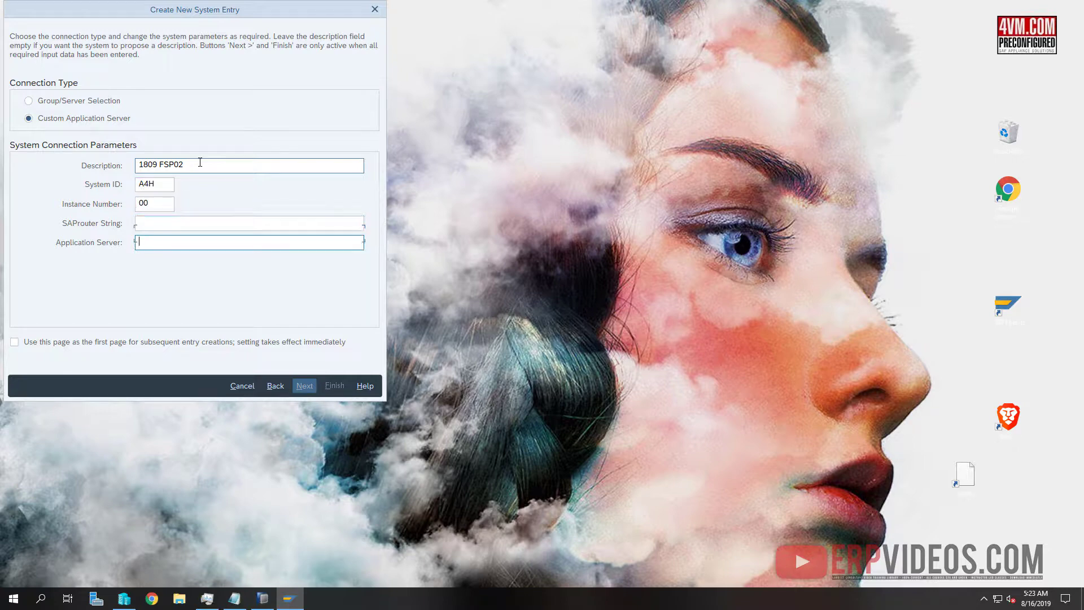
type("1809udm")
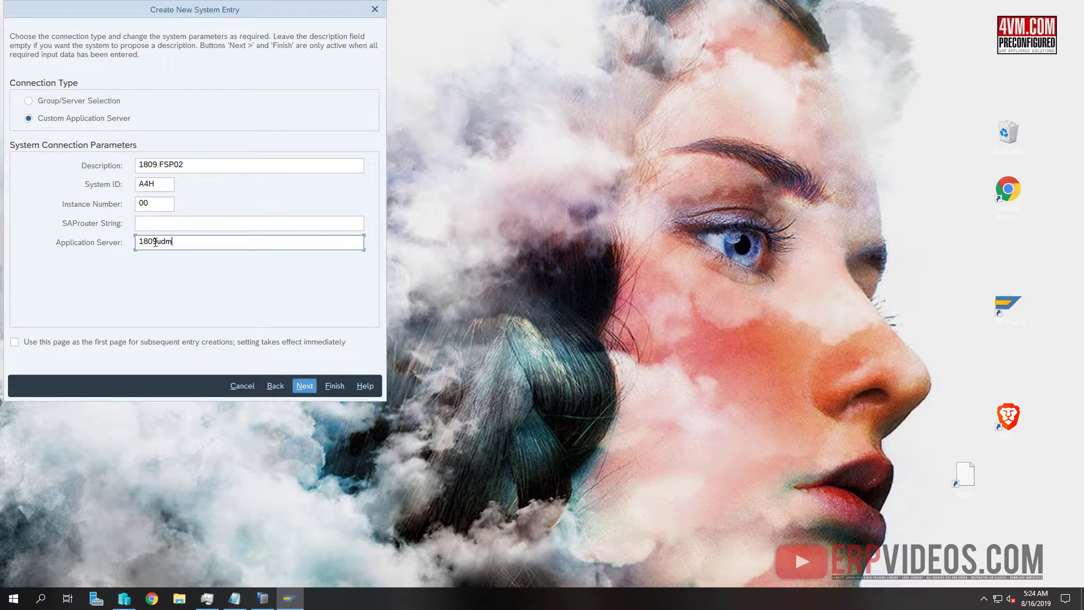
Open the hosts file in Notepad, locate the 1809udm alias, and close it
double_click(966, 485)
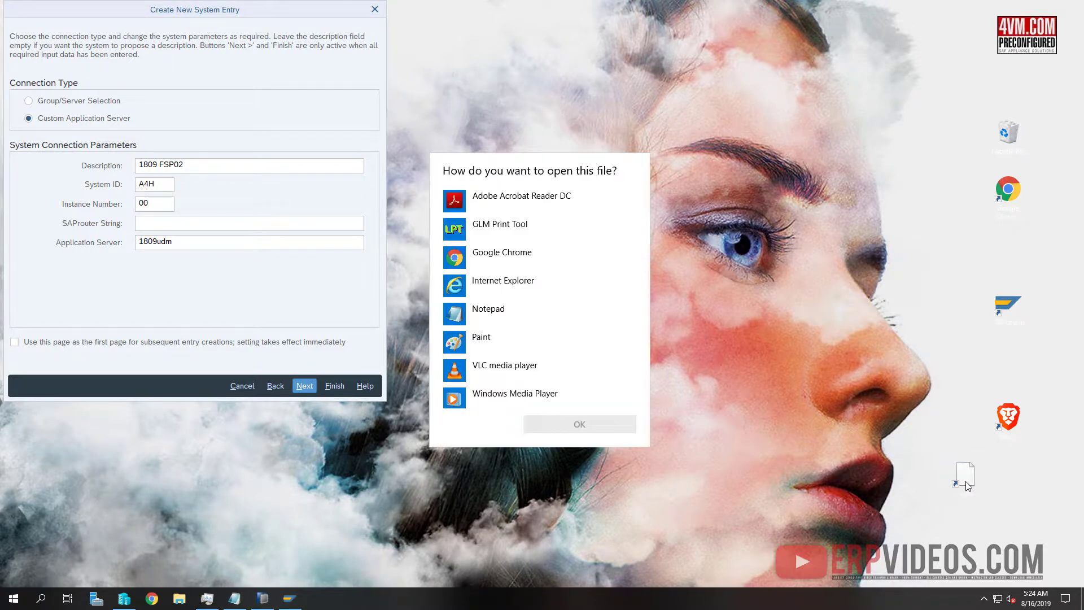
left_click(459, 315)
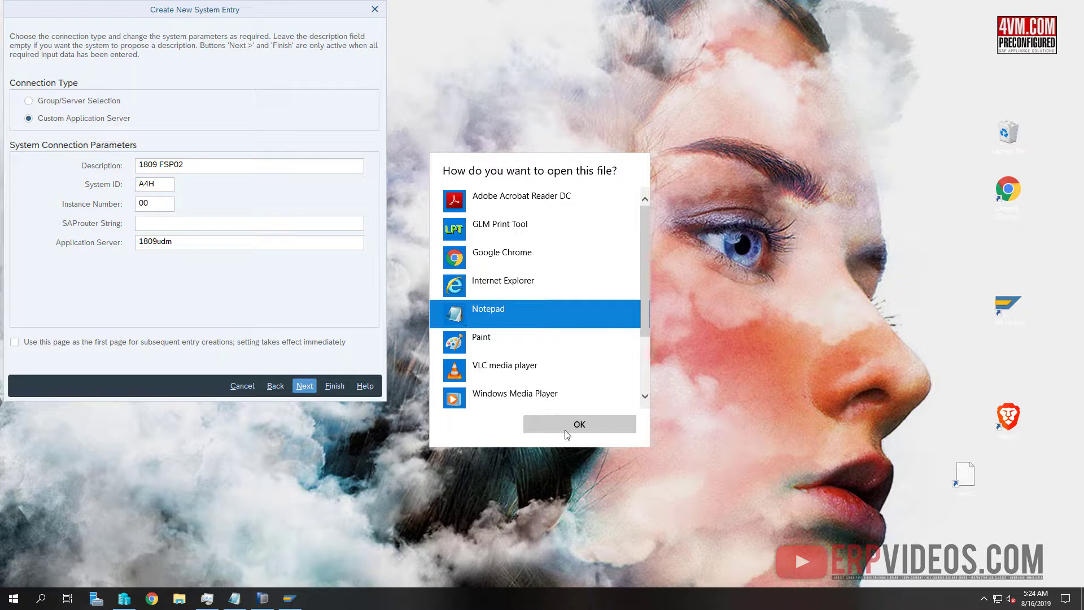
left_click(553, 421)
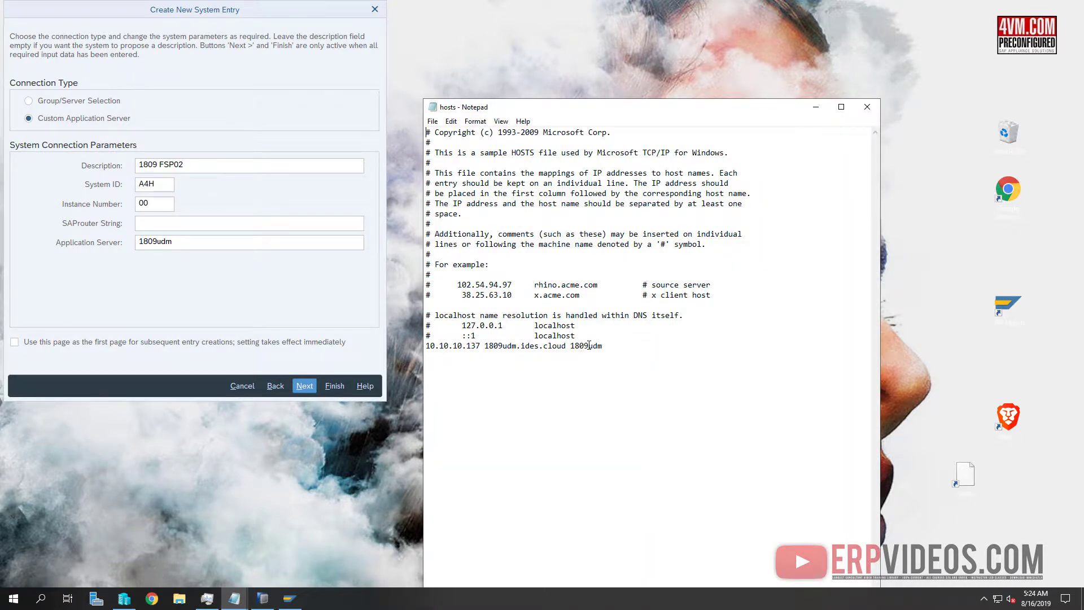
double_click(589, 346)
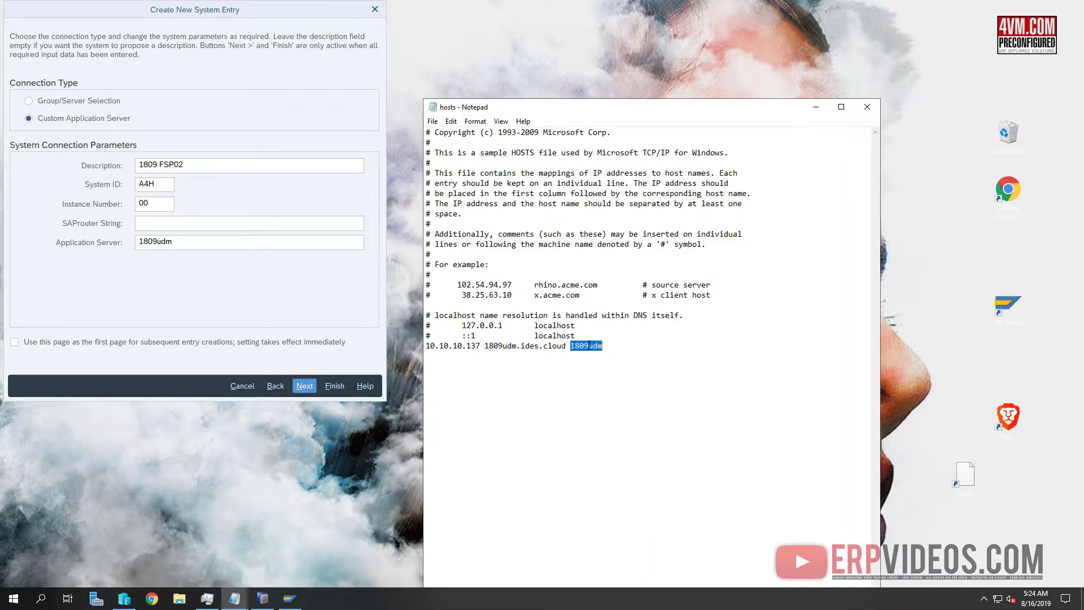
left_click(868, 107)
Finish creating the 1809 FSP02 logon entry with LAN network settings
left_click(305, 386)
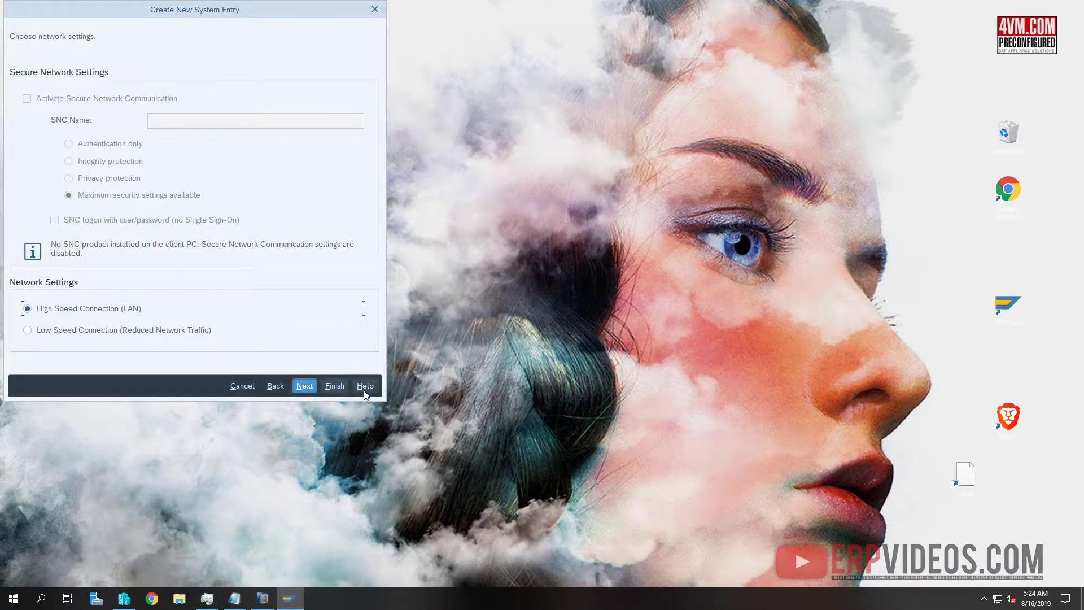
left_click(335, 386)
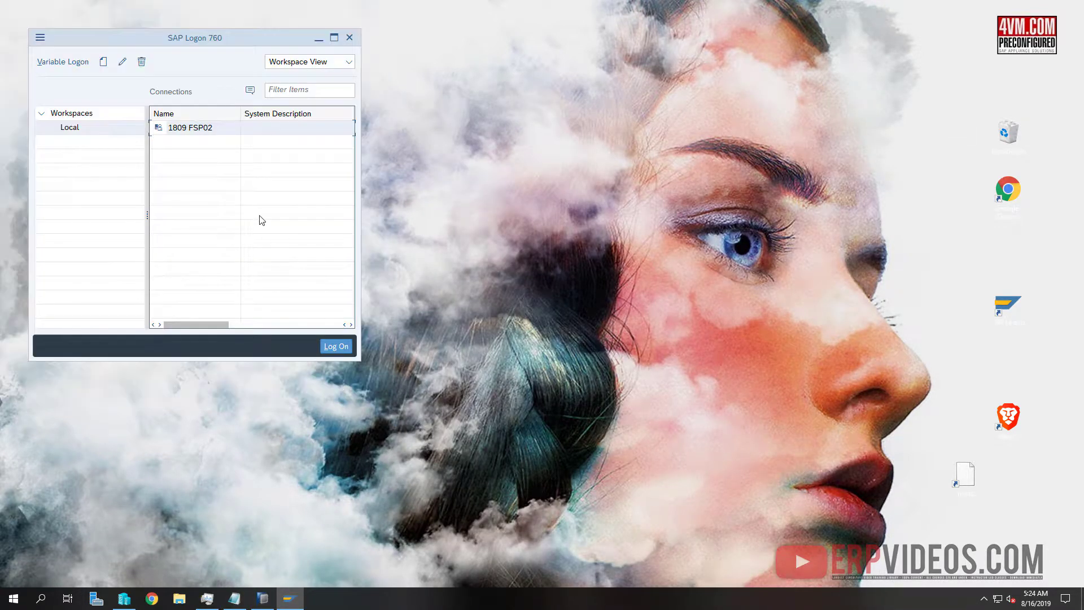
left_click(263, 598)
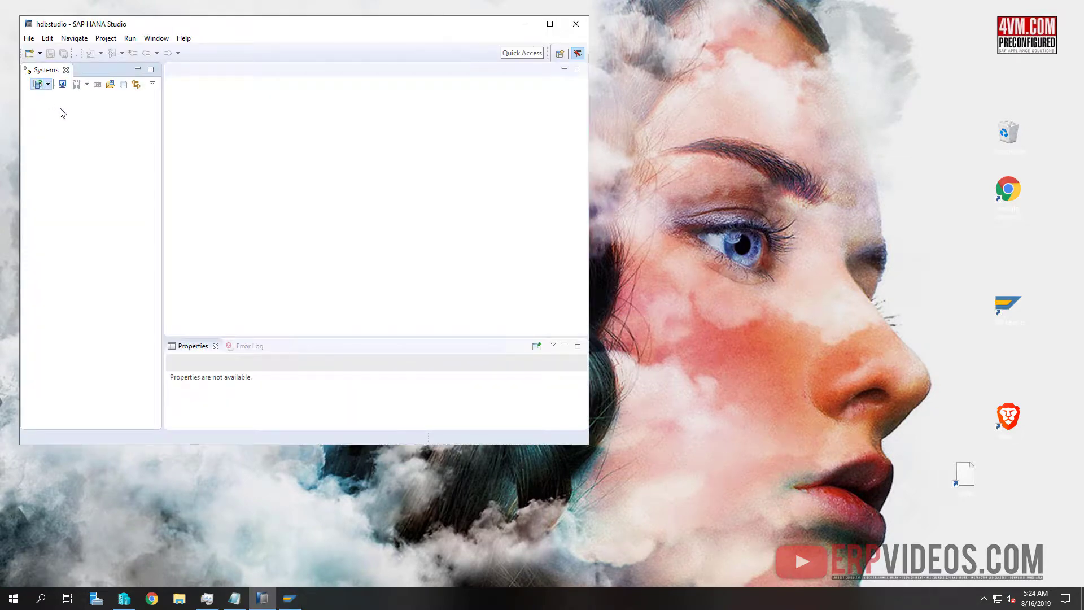
Add a HANA system on host 1809udm, instance 02, as the multiple-container system database
left_click(38, 85)
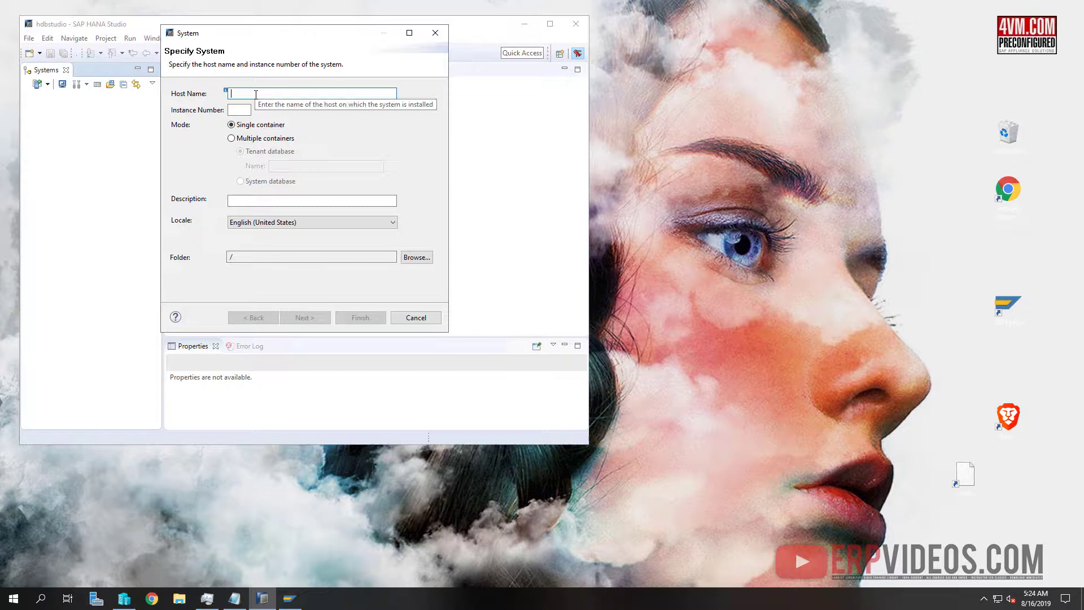
type("1809")
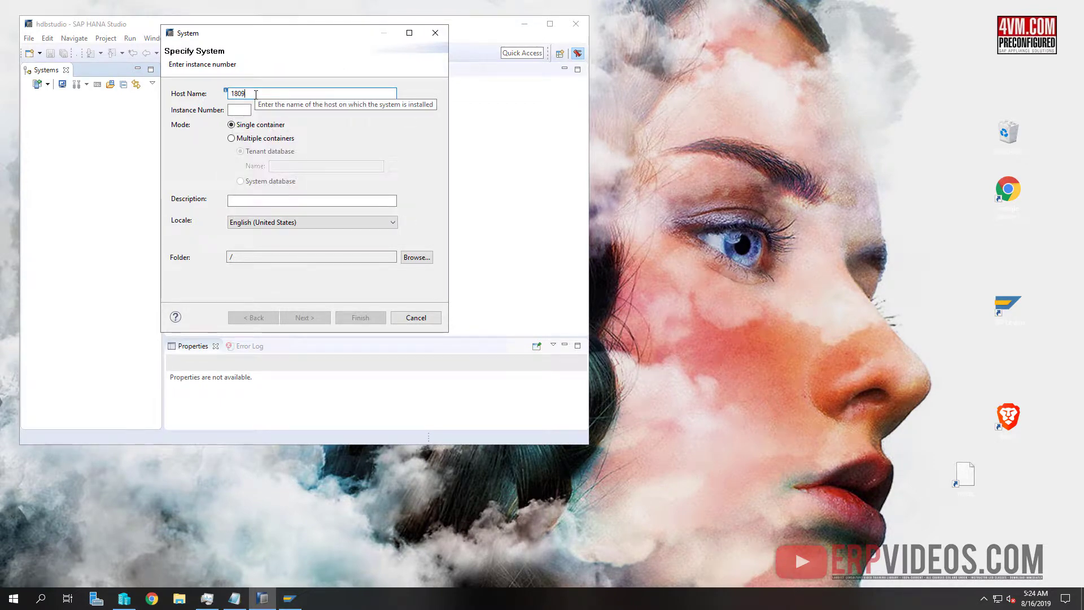
type("udm")
key("Tab")
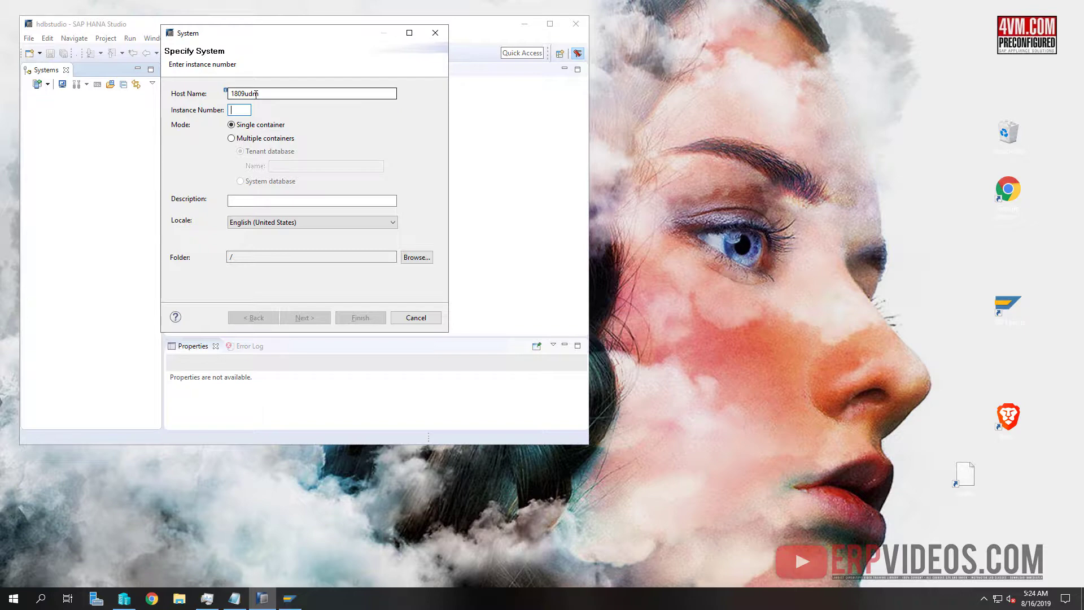
type("02")
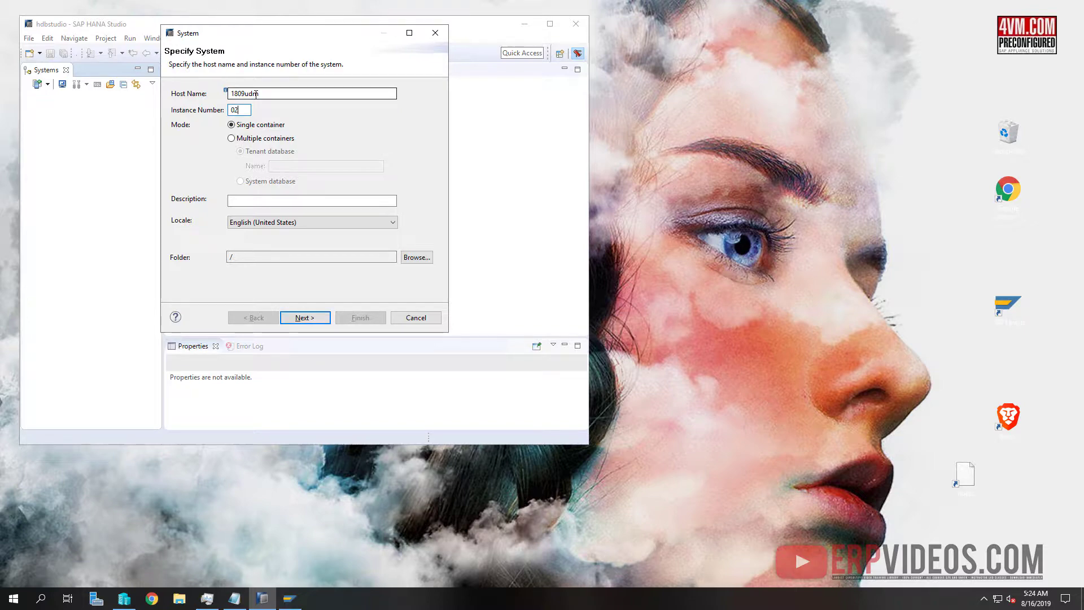
left_click(273, 138)
left_click(277, 182)
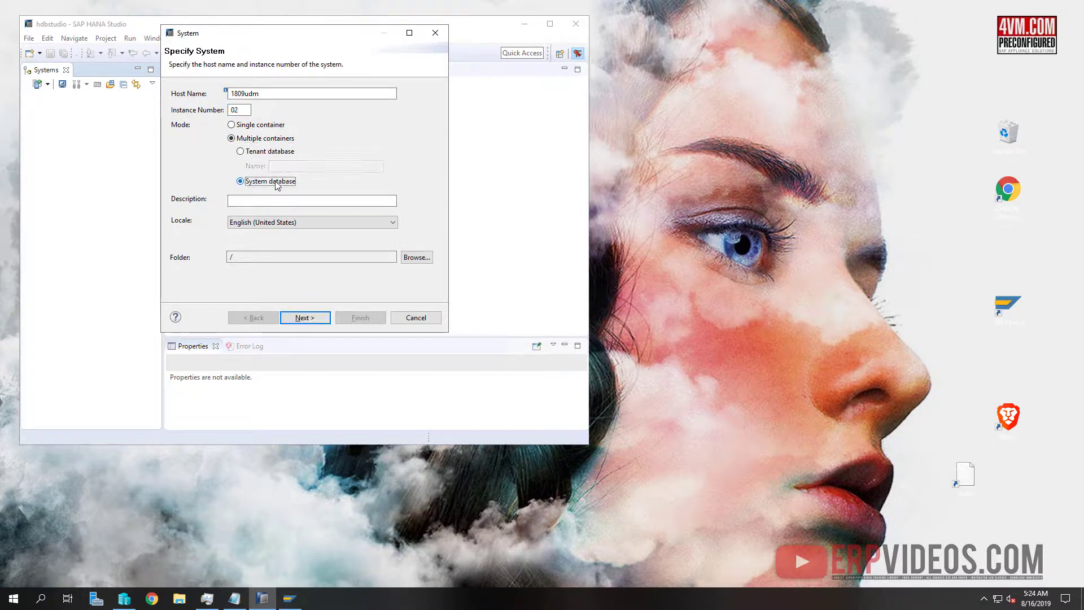
left_click(321, 320)
Sign in as SYSTEM with the admin password, store credentials, and finish adding SYSTEMDB@HDB
type("SYS")
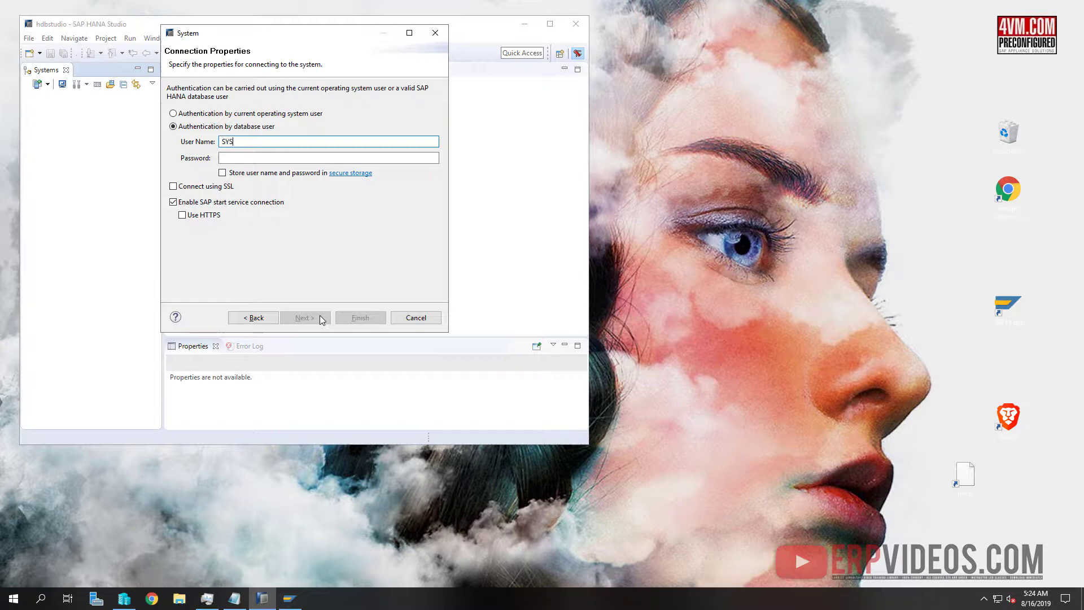
type("TEM")
key("Tab")
type("manager")
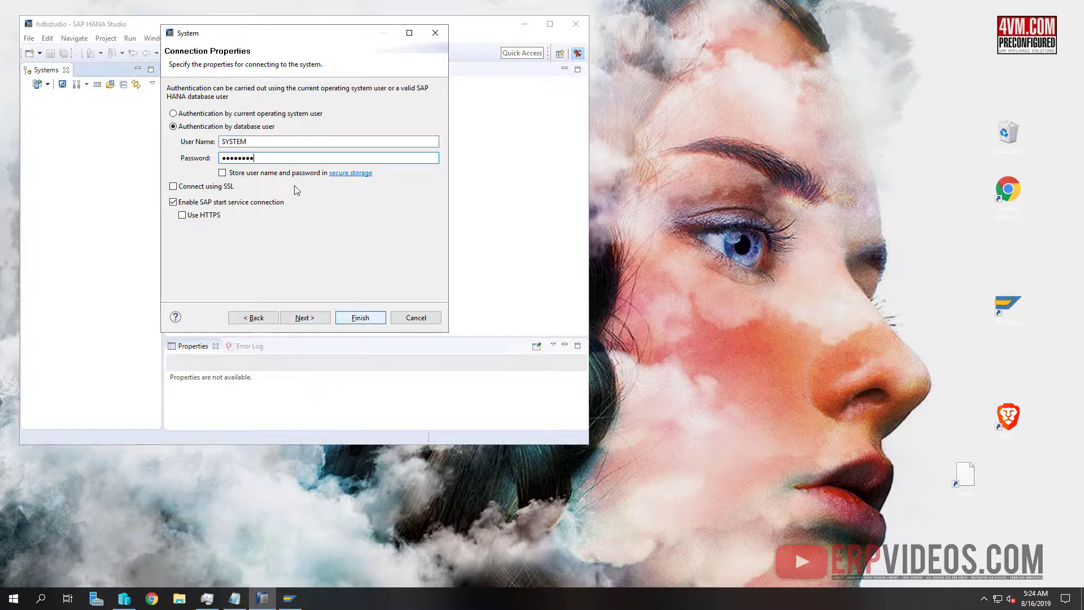
left_click(224, 173)
left_click(370, 318)
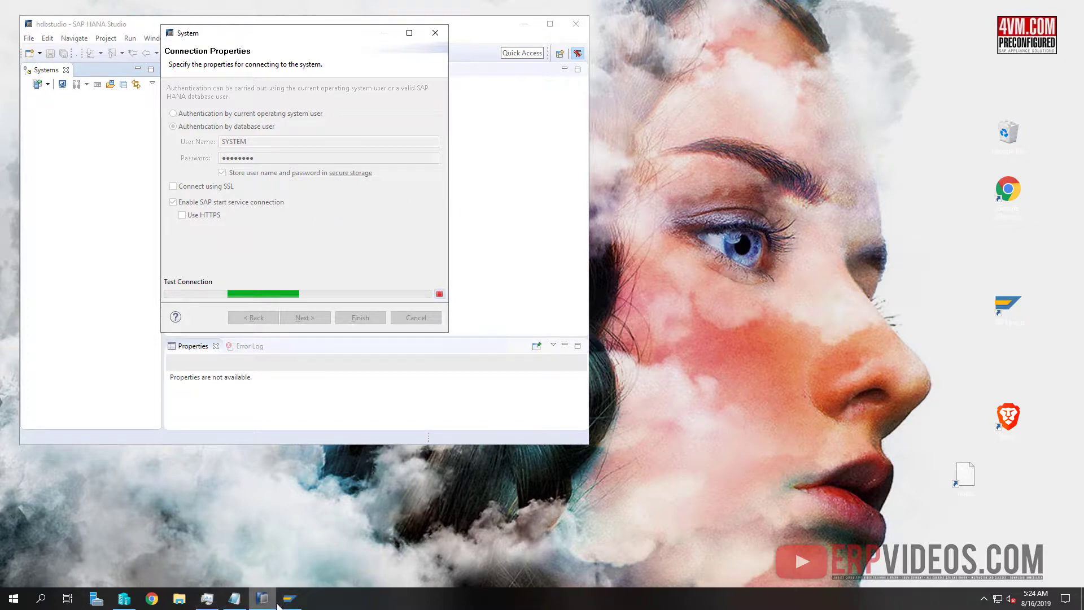
left_click(295, 602)
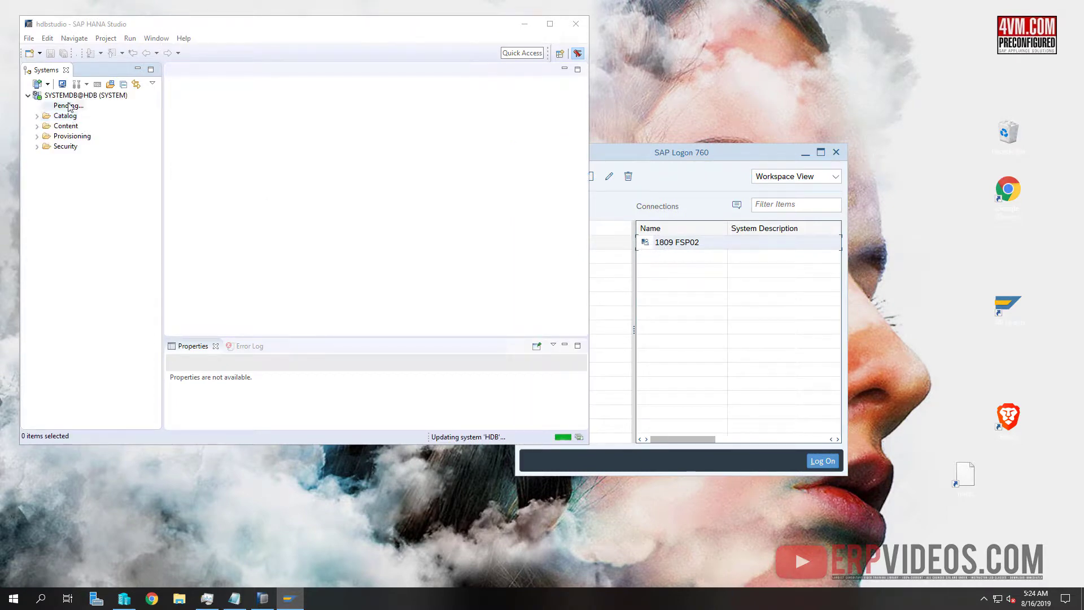
Open the administration overview for SYSTEMDB@HDB in HANA Studio
left_click(79, 98)
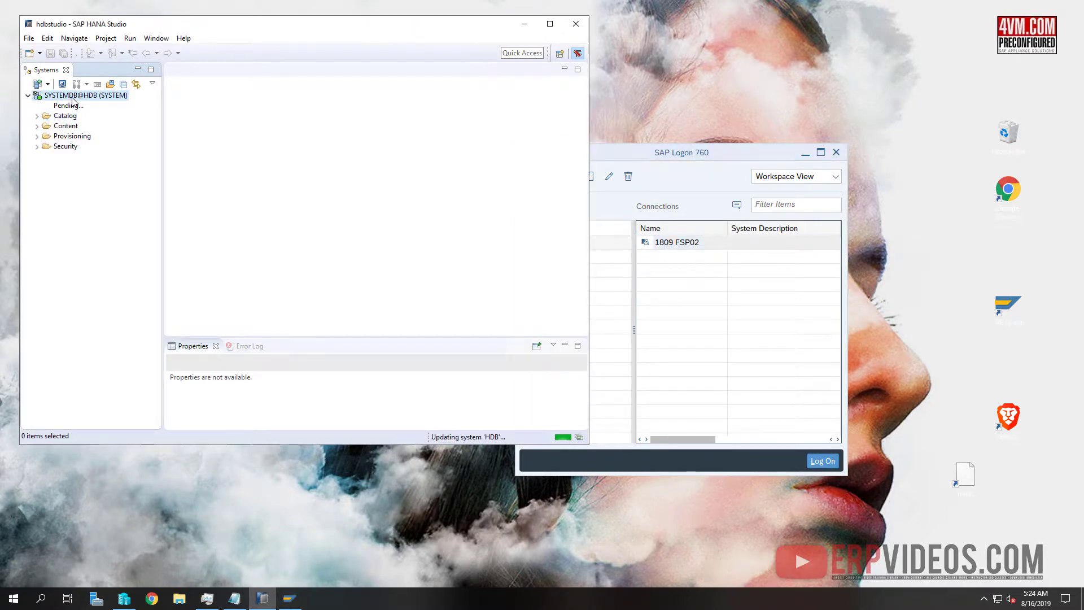
right_click(113, 98)
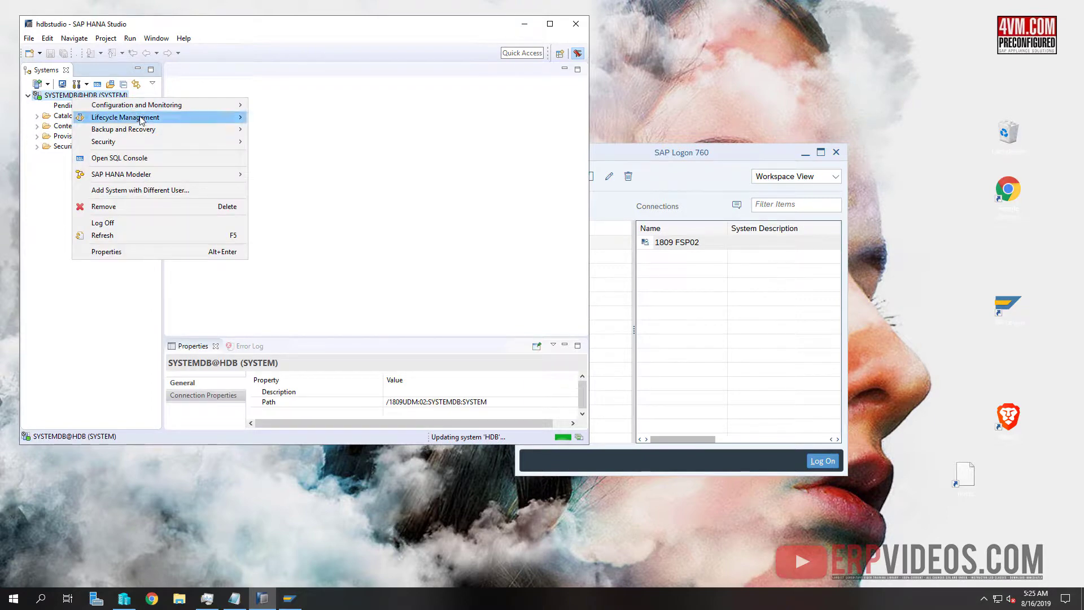
mouse_move(203, 106)
left_click(274, 107)
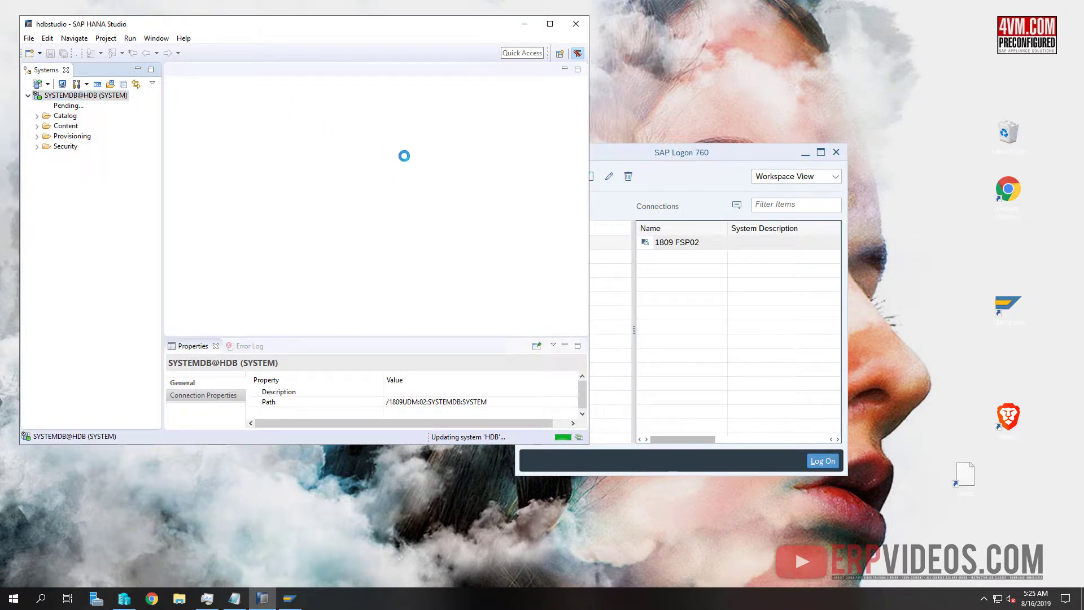
Log on to 1809 FSP02 from SAP Logon with user and password
left_click_drag(733, 155, 836, 137)
double_click(778, 225)
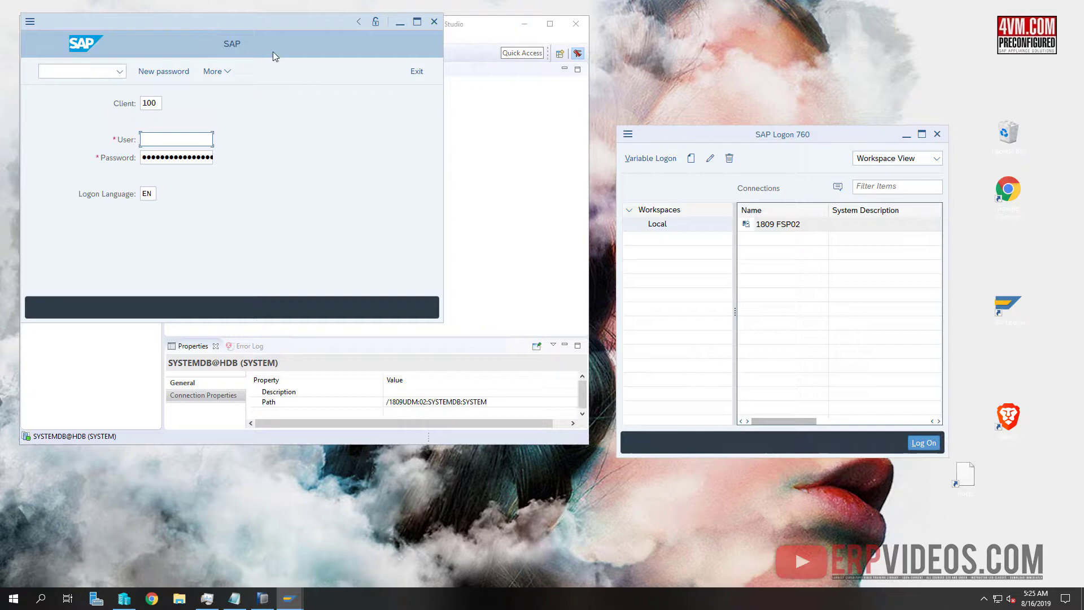
left_click_drag(177, 22, 702, 135)
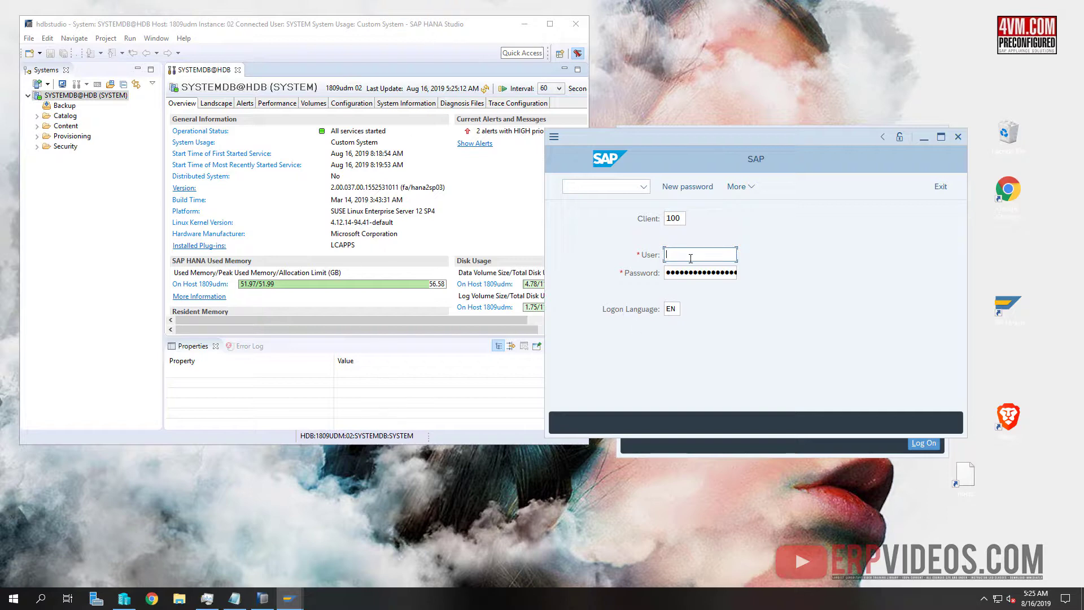
key("Tab")
key("Return")
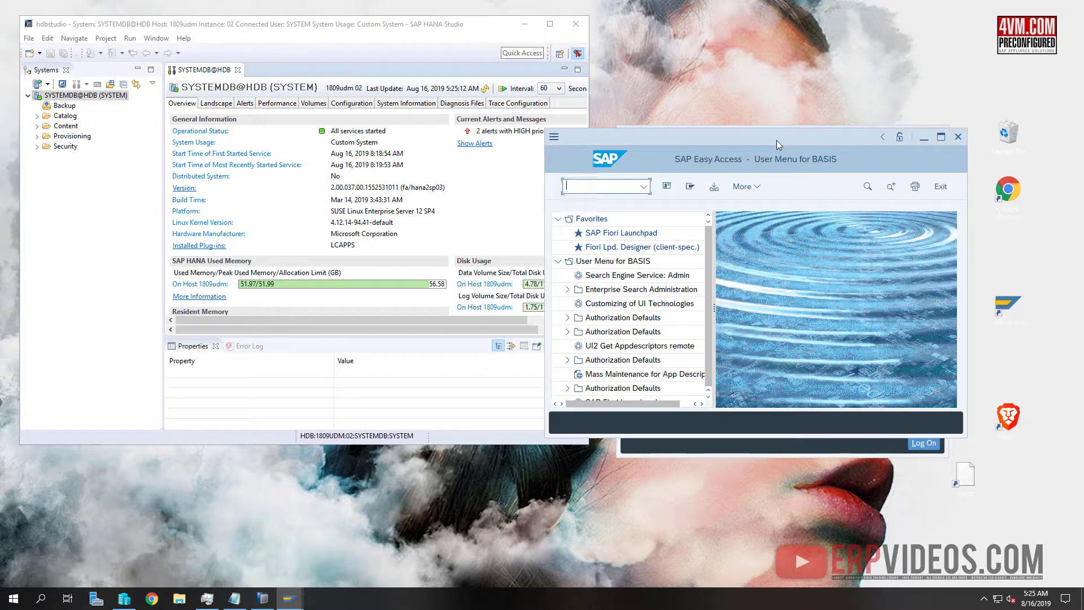
Maximize SAP Easy Access and open More > System > Status to view system details
double_click(777, 140)
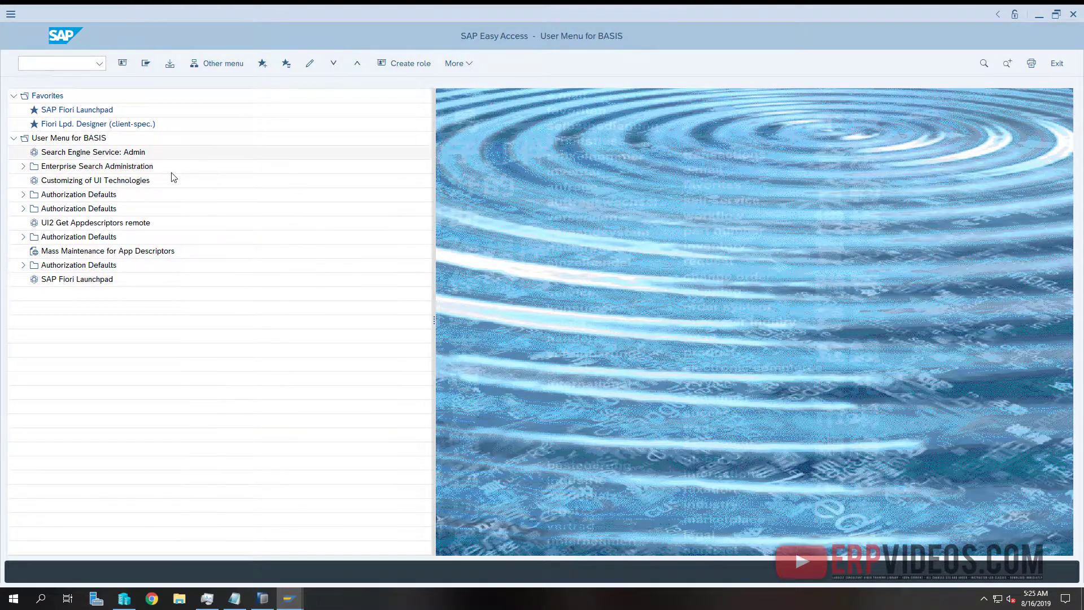
left_click(455, 64)
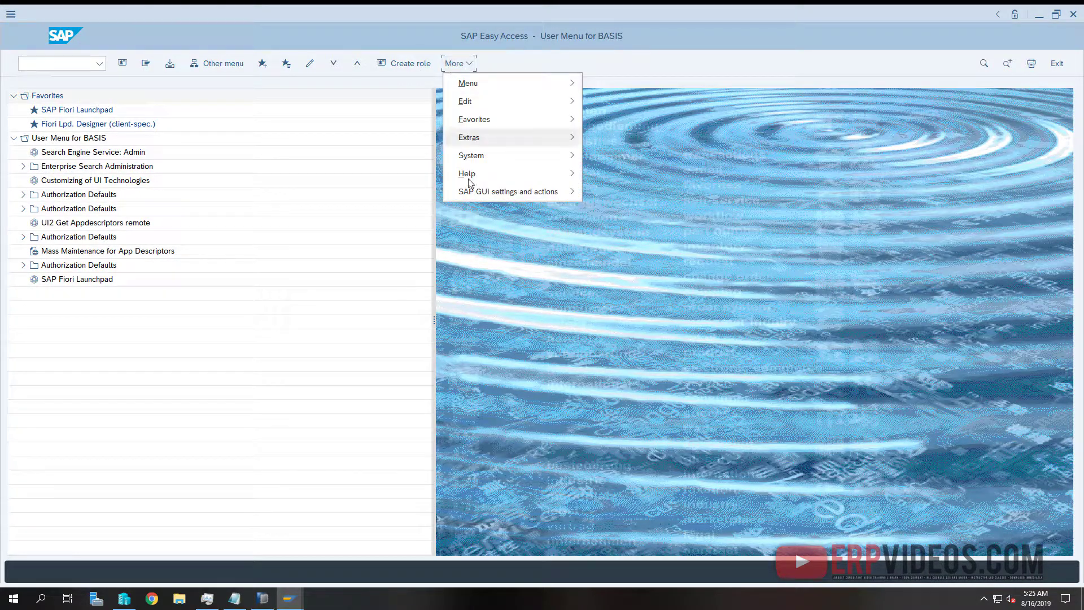
mouse_move(526, 155)
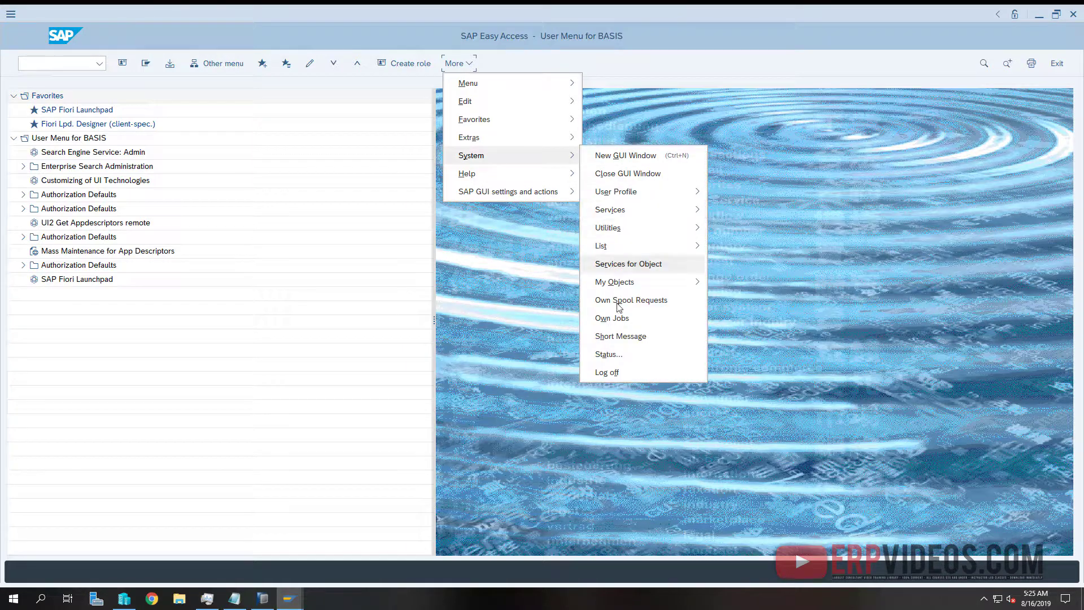
left_click(621, 360)
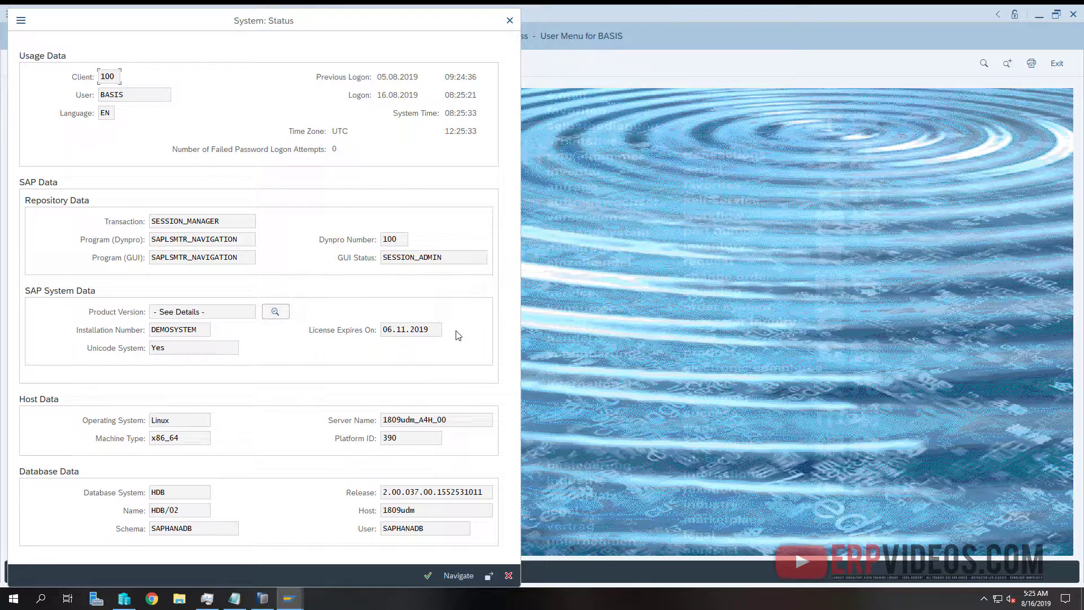
Review installed product versions, including SAP FIORI FOR S4HANA and S4HANA ON PREMISE SP Stack
left_click(275, 315)
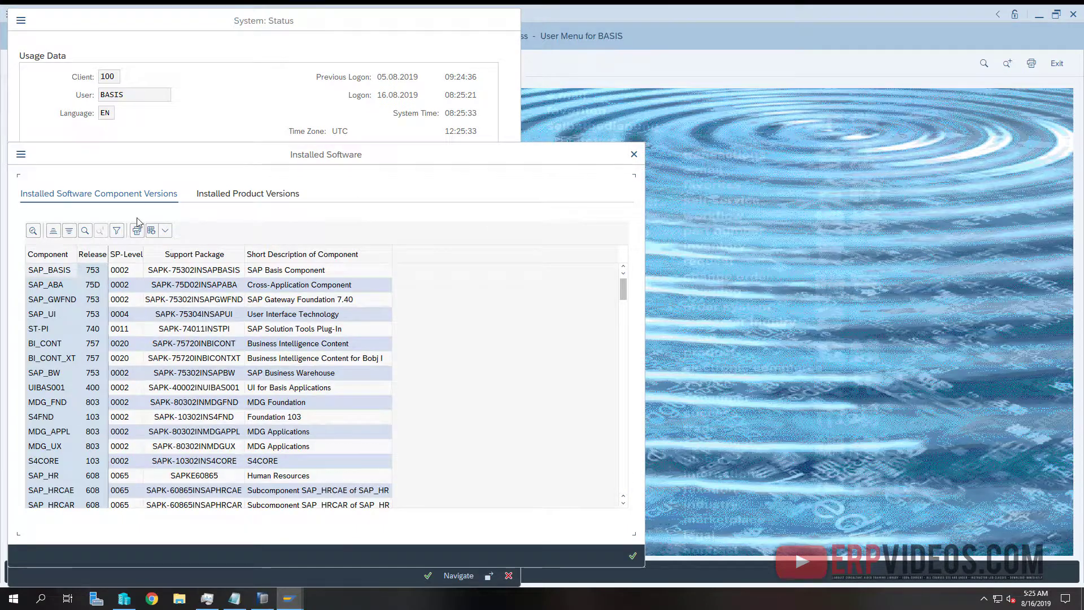
left_click(253, 195)
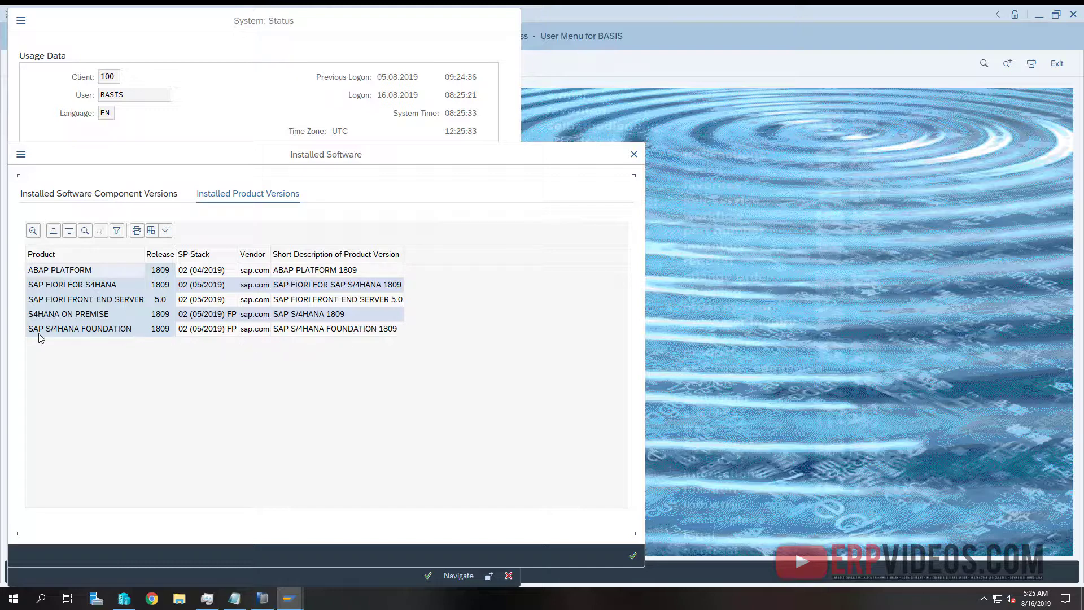
left_click(74, 284)
left_click(78, 315)
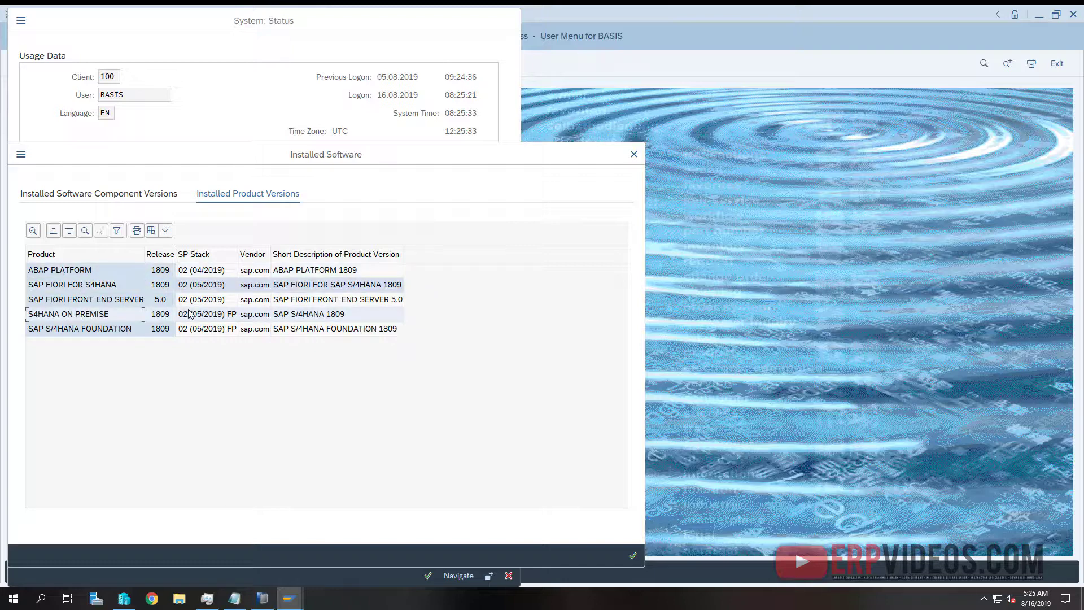
key("Right")
Review installed software components such as UITRV001, UI SFIN and FIORI X1 HCM
left_click(148, 193)
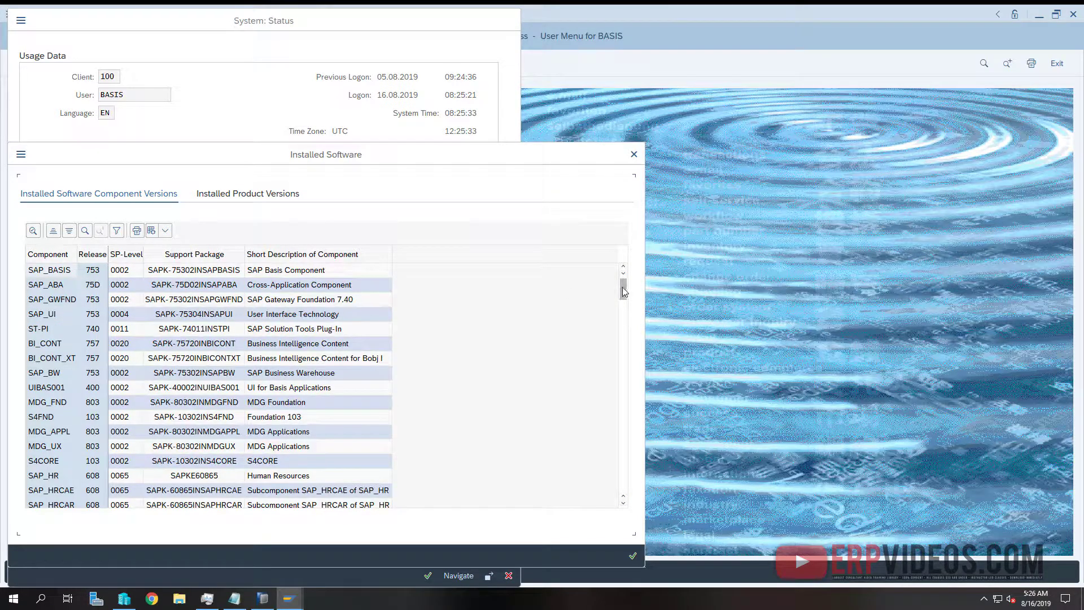
left_click_drag(622, 289, 624, 481)
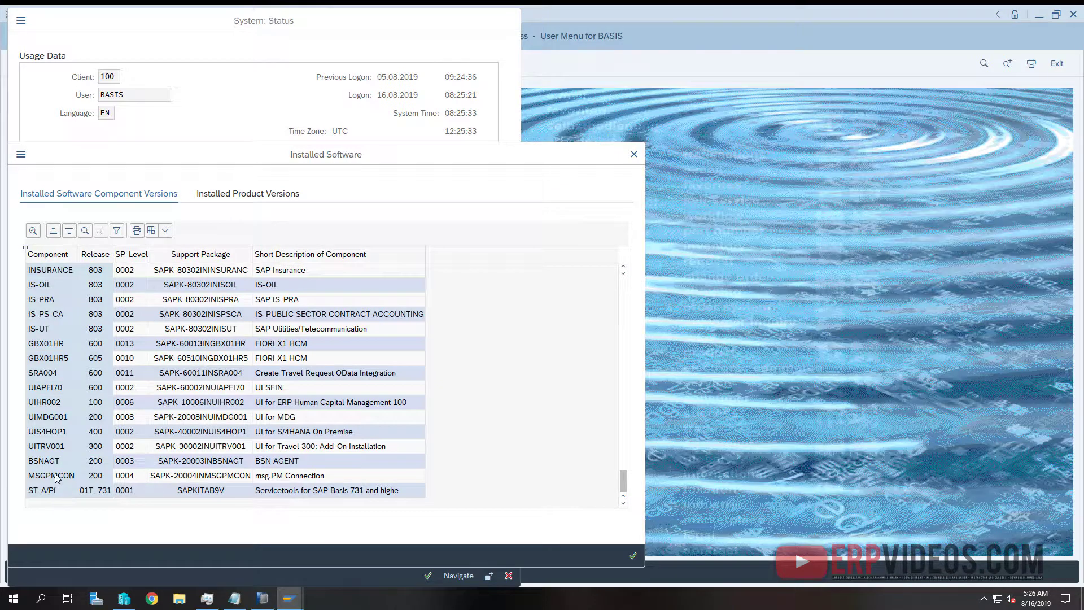
left_click(59, 446)
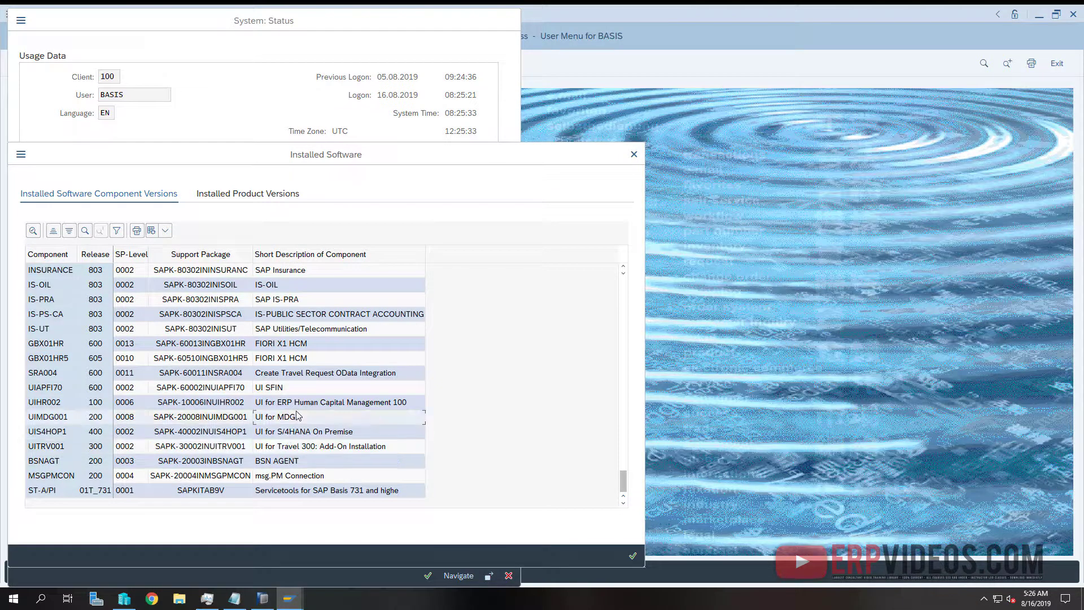
left_click(283, 389)
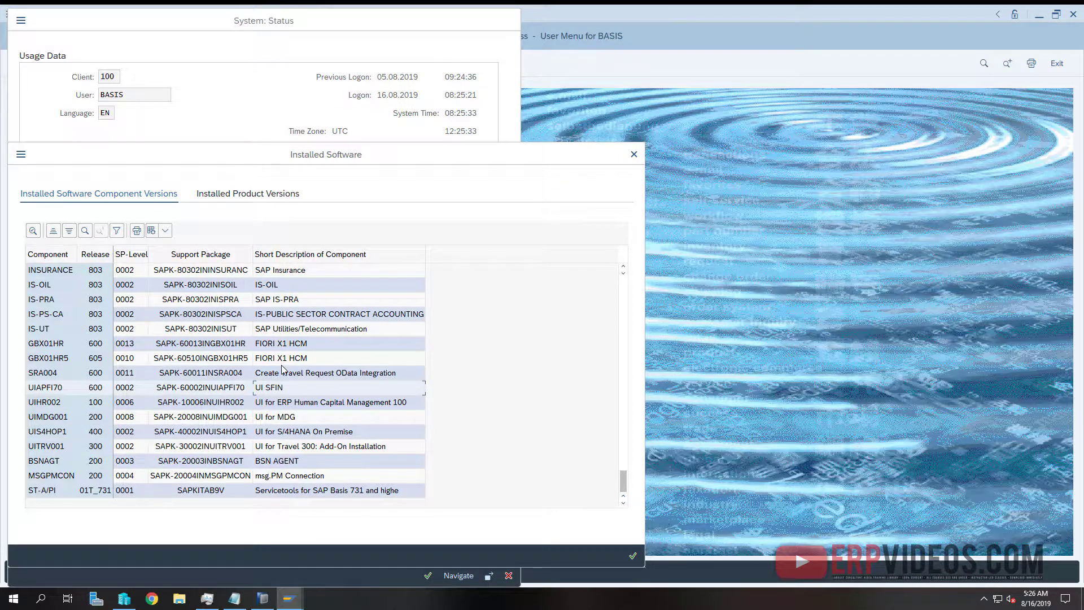
left_click(278, 346)
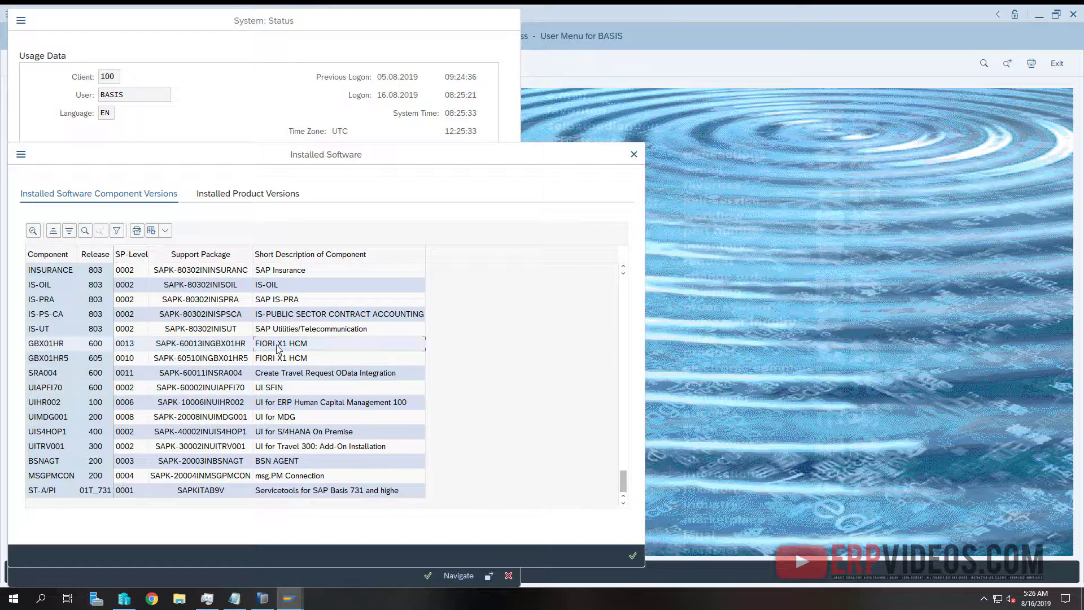
left_click(287, 359)
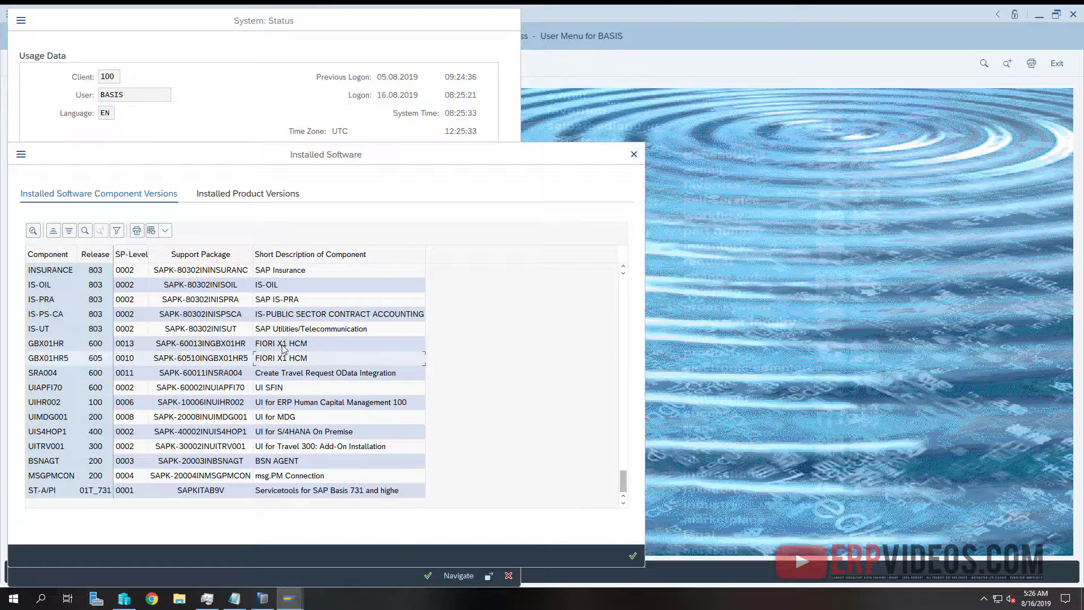
left_click(271, 389)
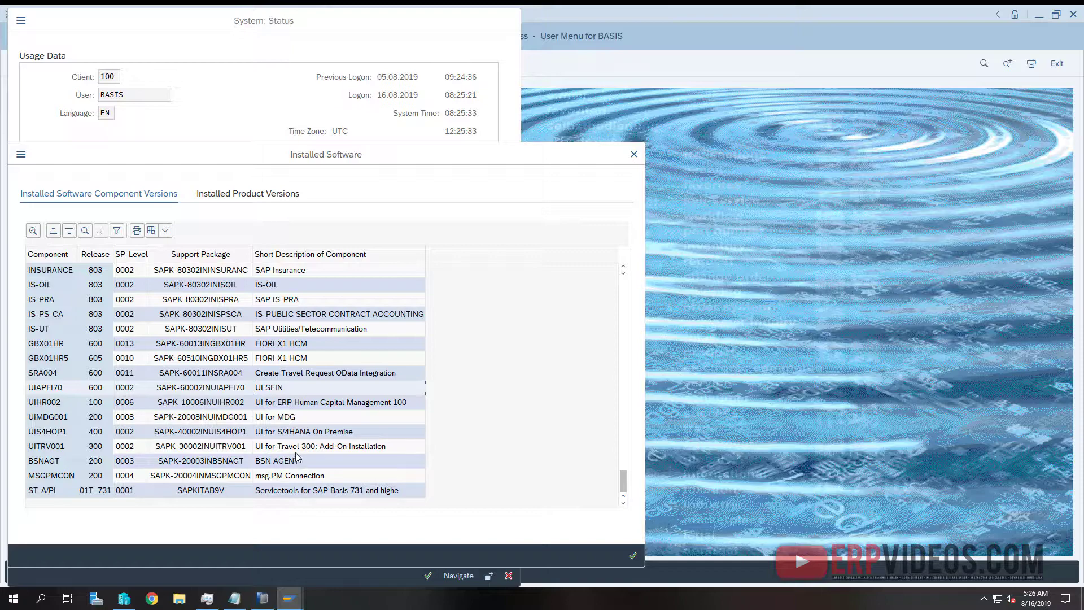
scroll(379, 455, "up", 4)
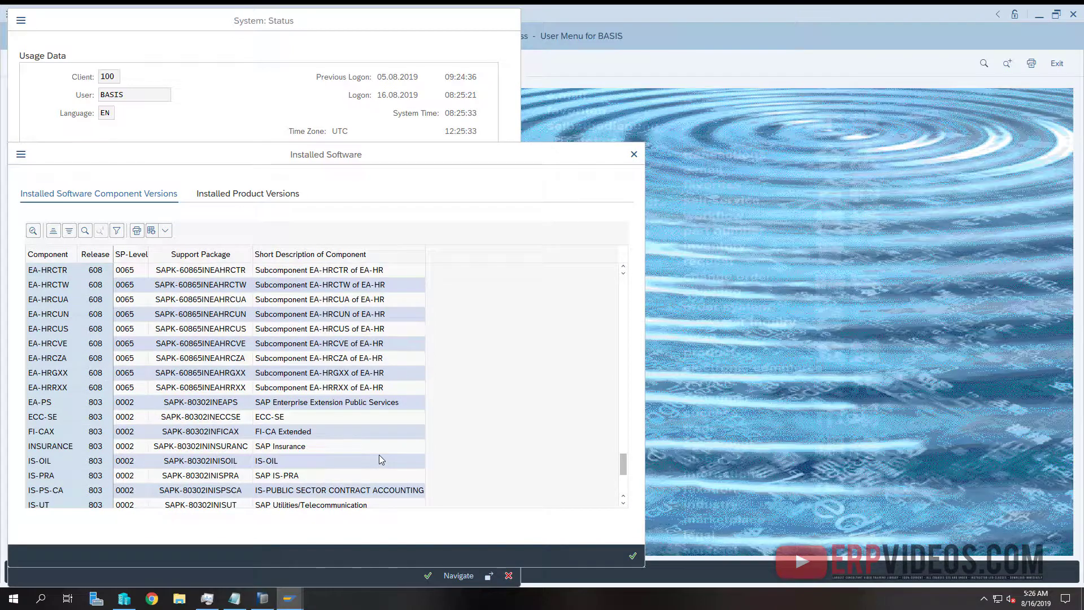
scroll(371, 456, "up", 10)
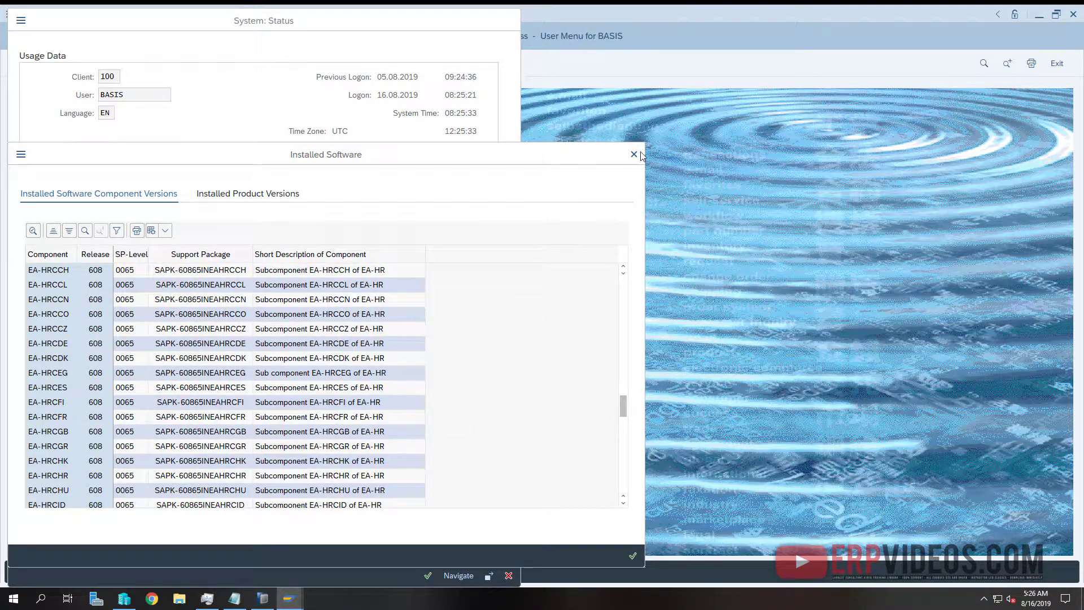
Close the Installed Software and System: Status dialogs and log off the SAP session
left_click(642, 156)
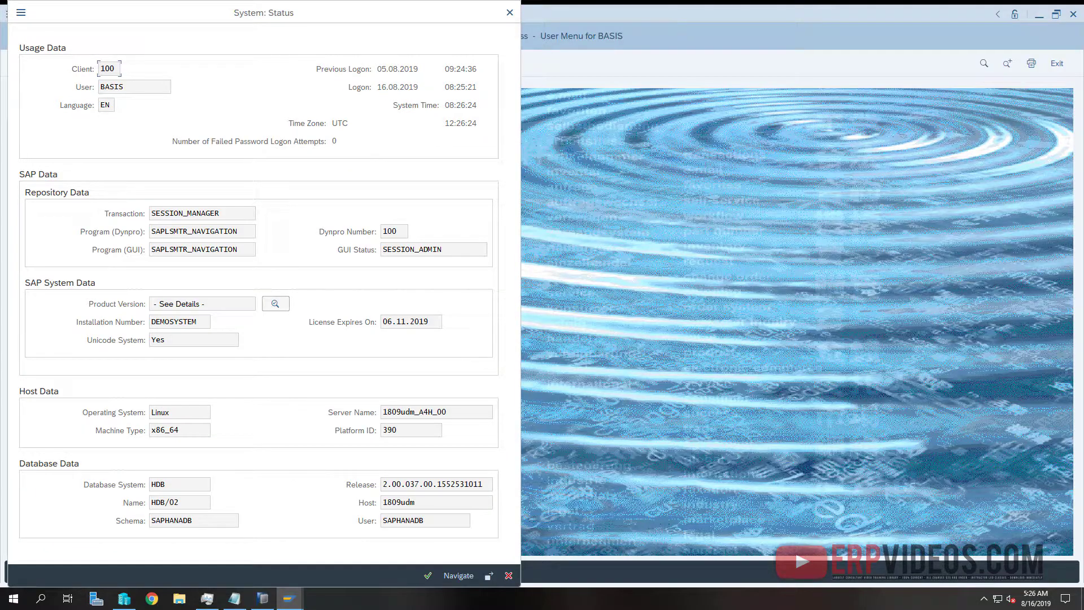
key("Escape")
key("F10")
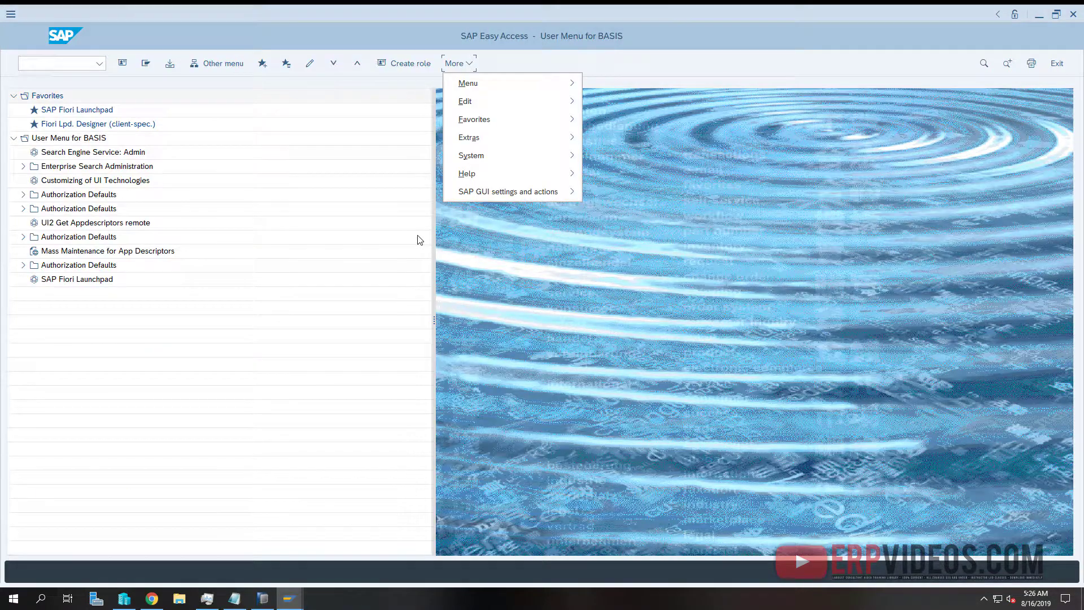
left_click(348, 253)
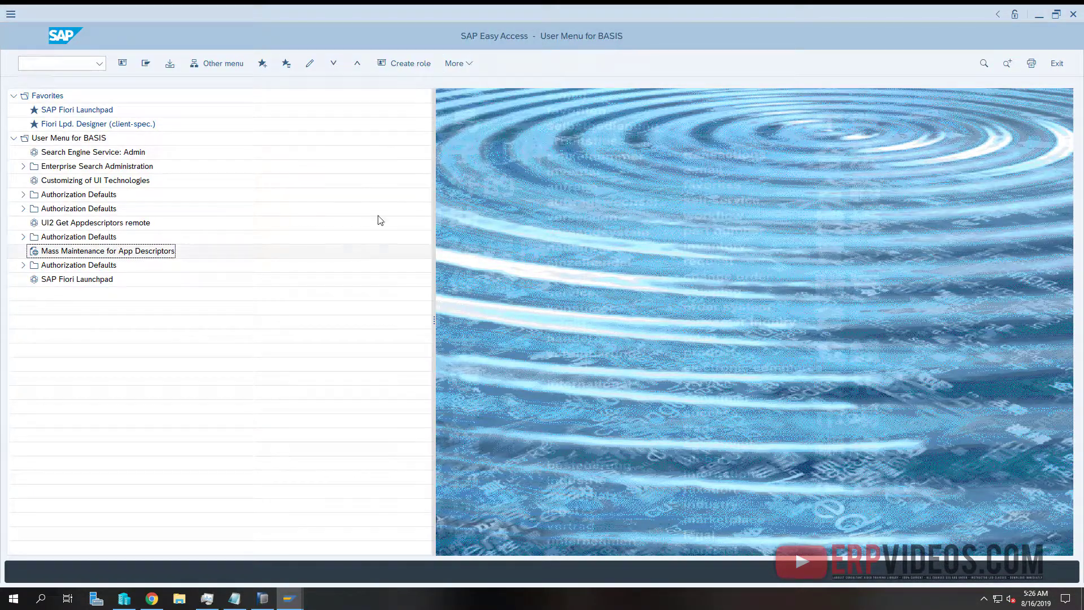
left_click(1056, 64)
left_click(164, 283)
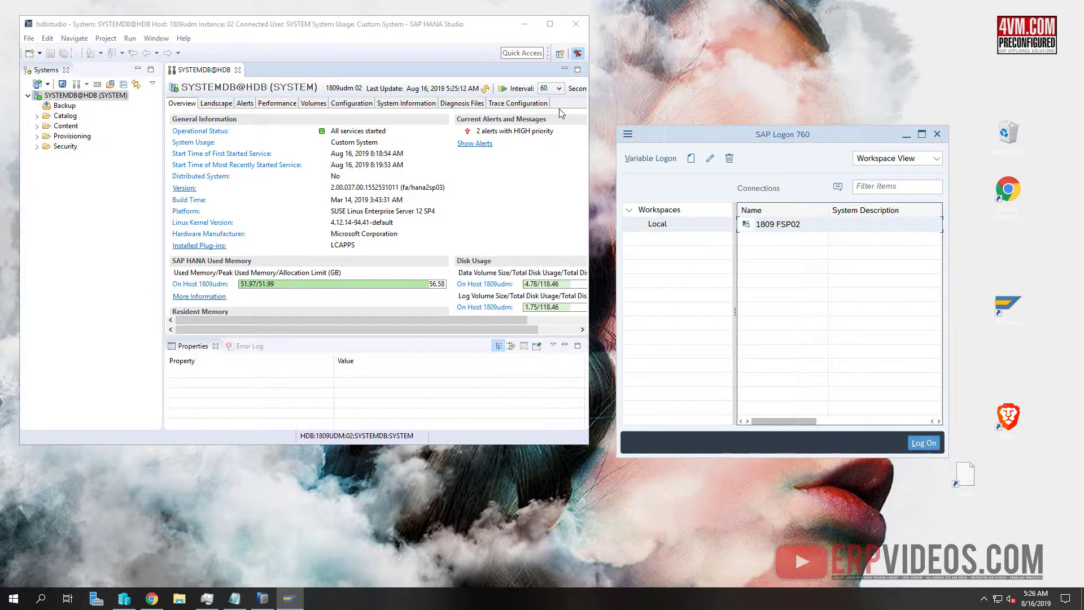
Minimize HANA Studio and launch Firefox inside the SUSE virtual machine
left_click(525, 24)
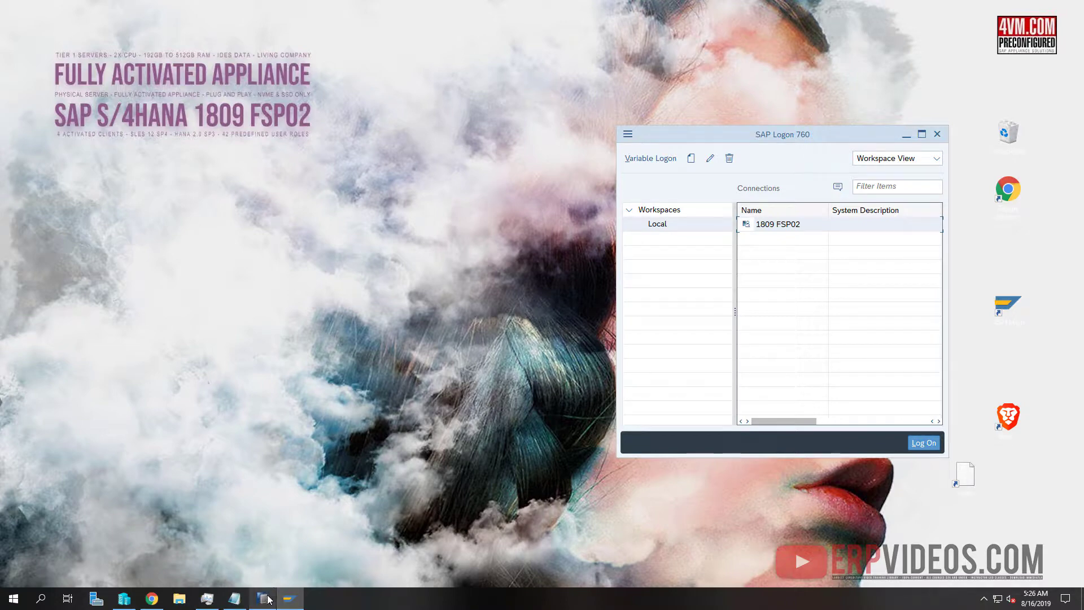
left_click(125, 599)
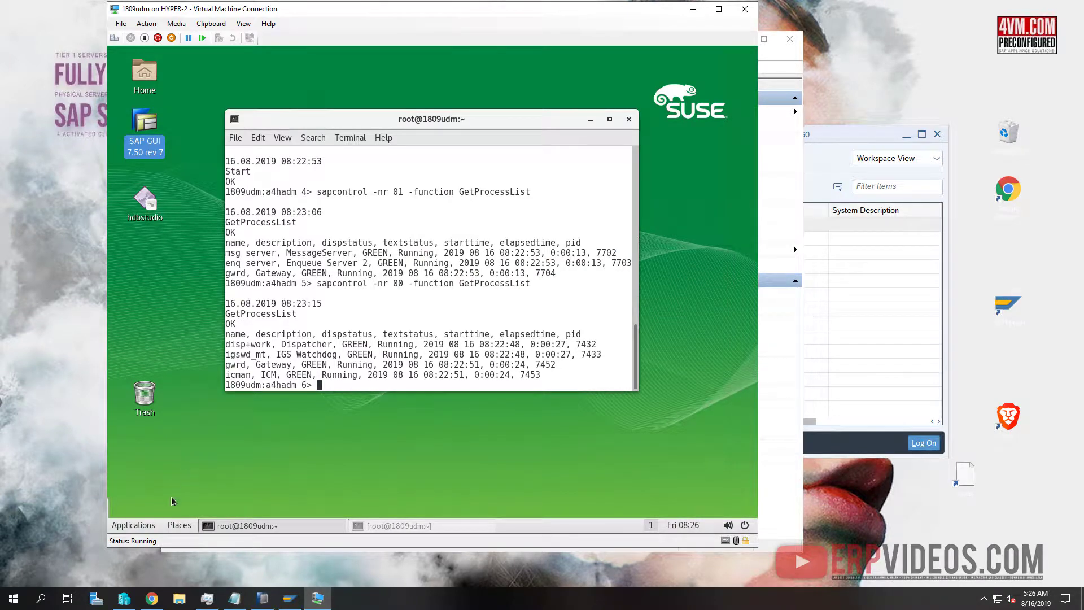
left_click(131, 525)
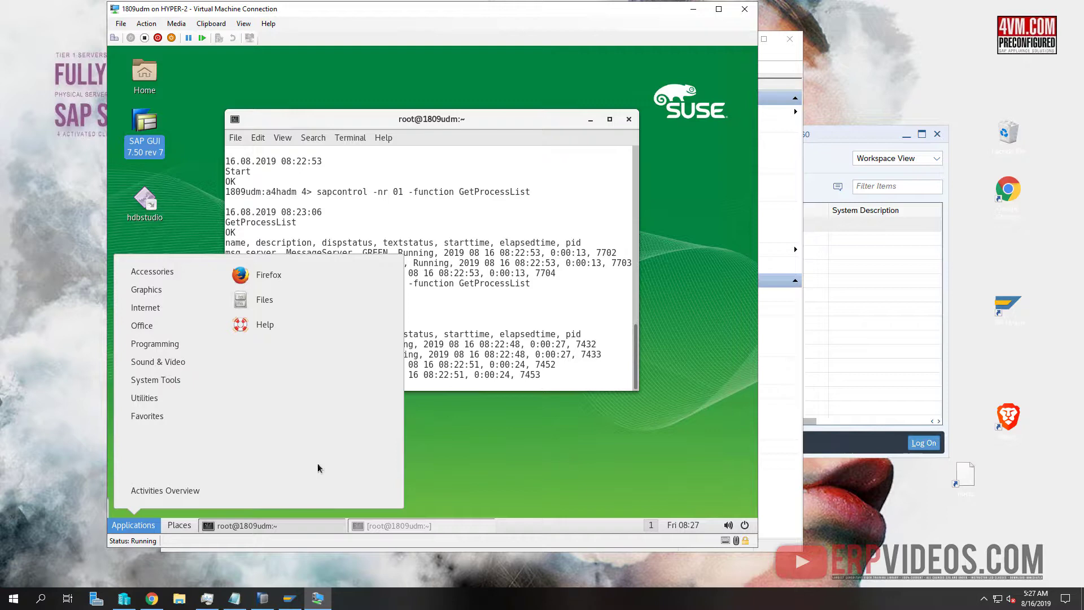
left_click(323, 280)
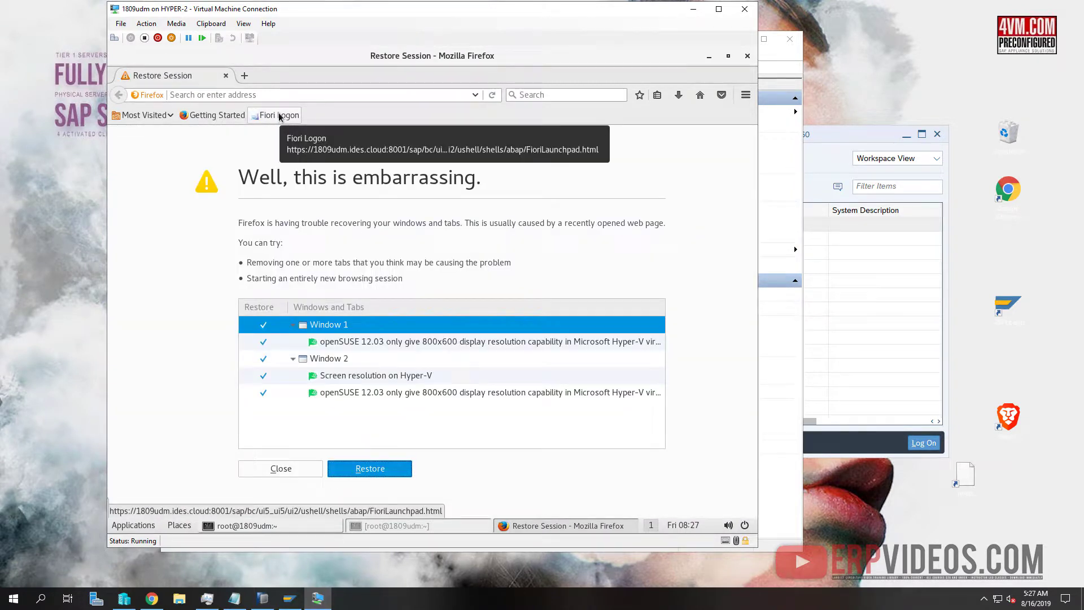
Open the saved Fiori Logon bookmark in Firefox and clear its address bar
left_click(279, 116)
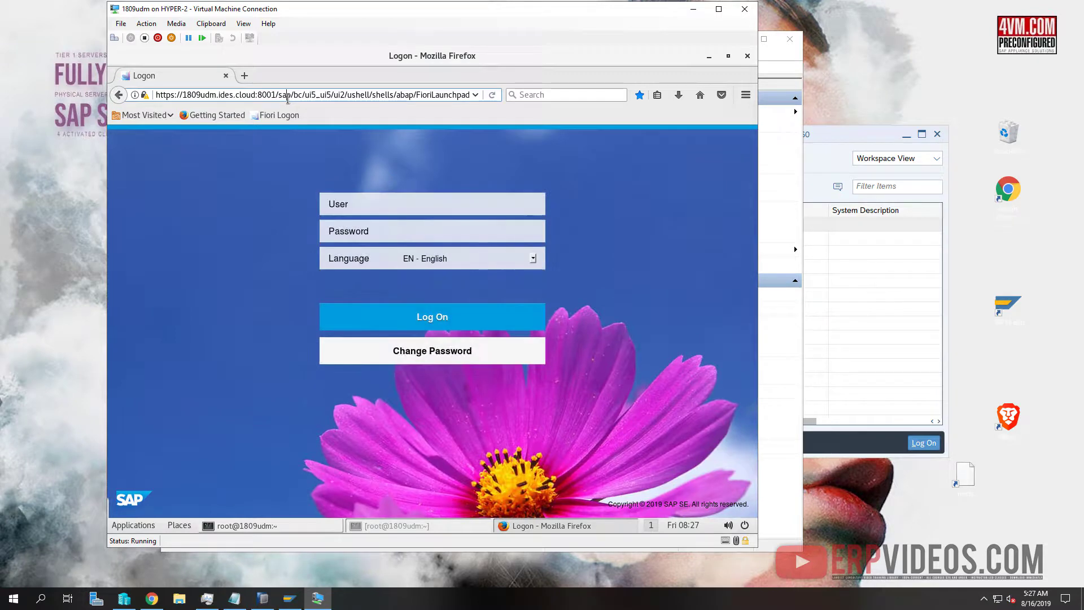
left_click(288, 99)
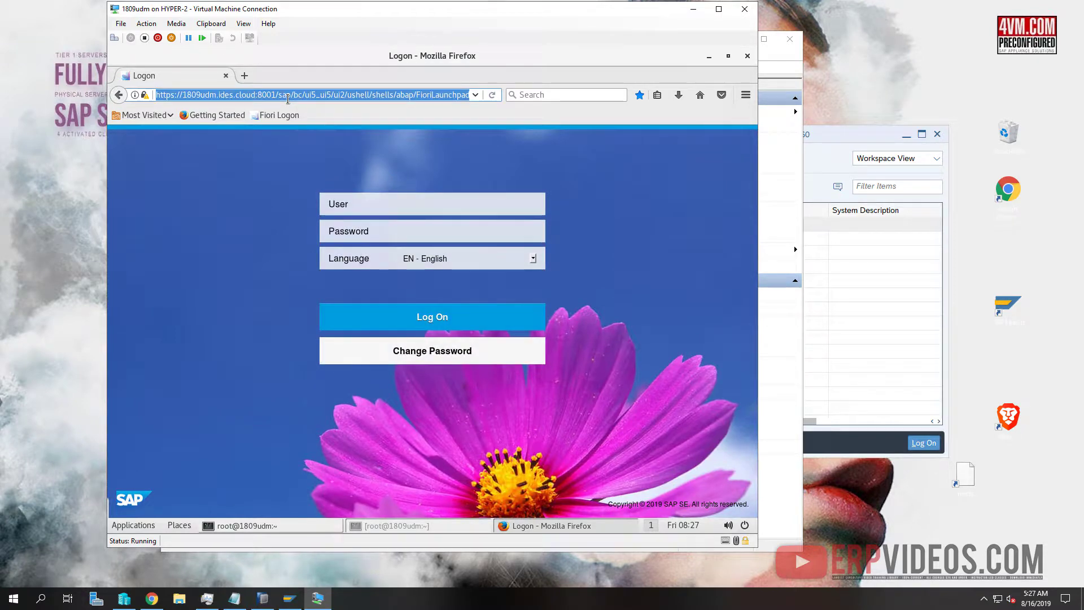
key("BackSpace")
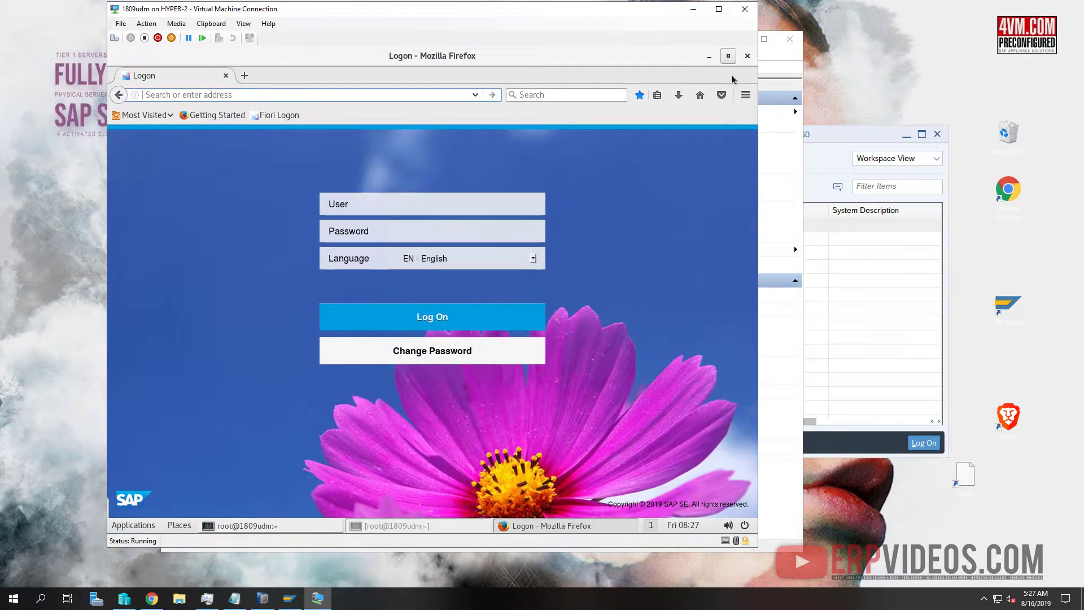
Bring Chrome forward on the host and clear the pasted address text
left_click(158, 602)
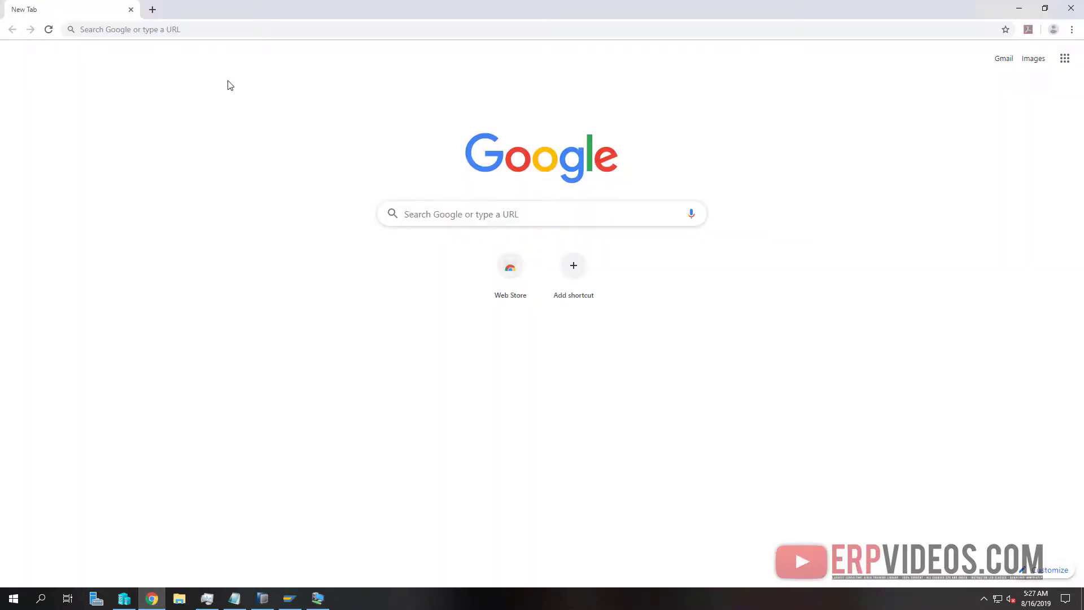
left_click(203, 31)
type("10.10.10.137 1809udm.ides.cloud 1809udm")
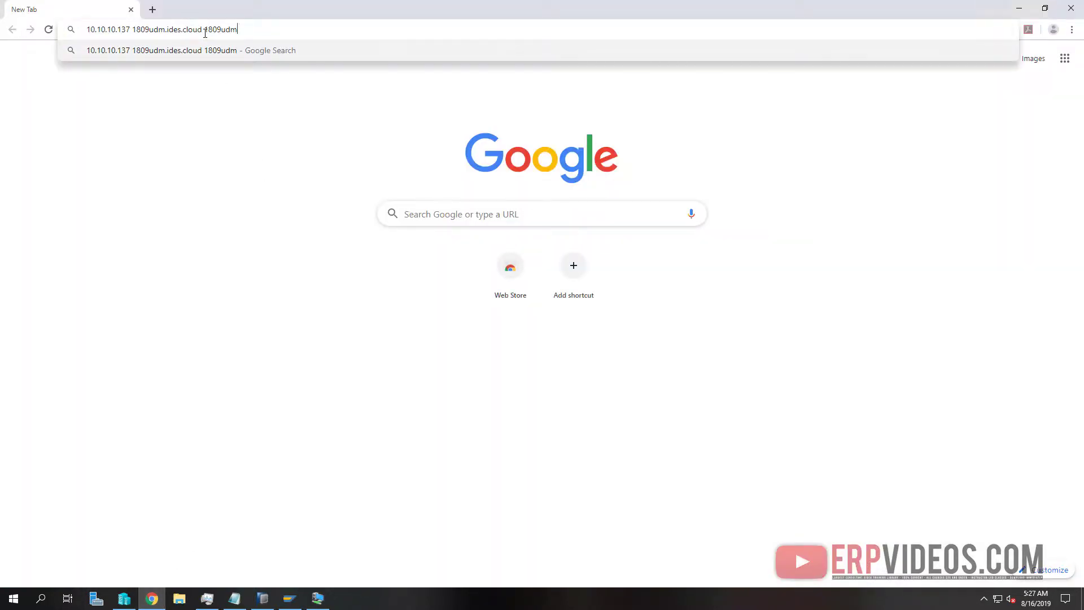
key("ctrl+a")
key("BackSpace")
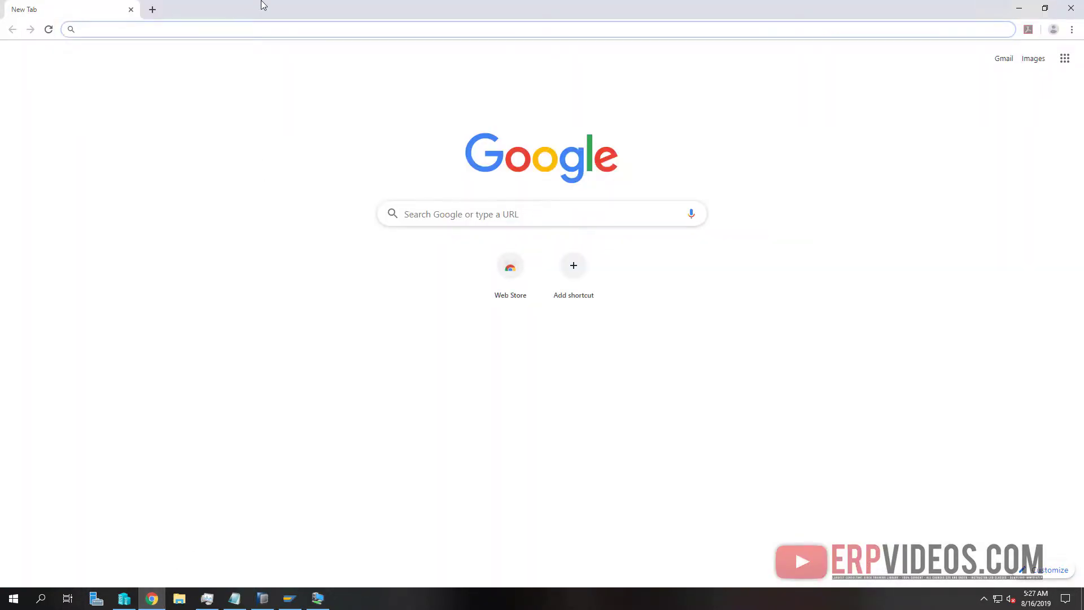
double_click(263, 5)
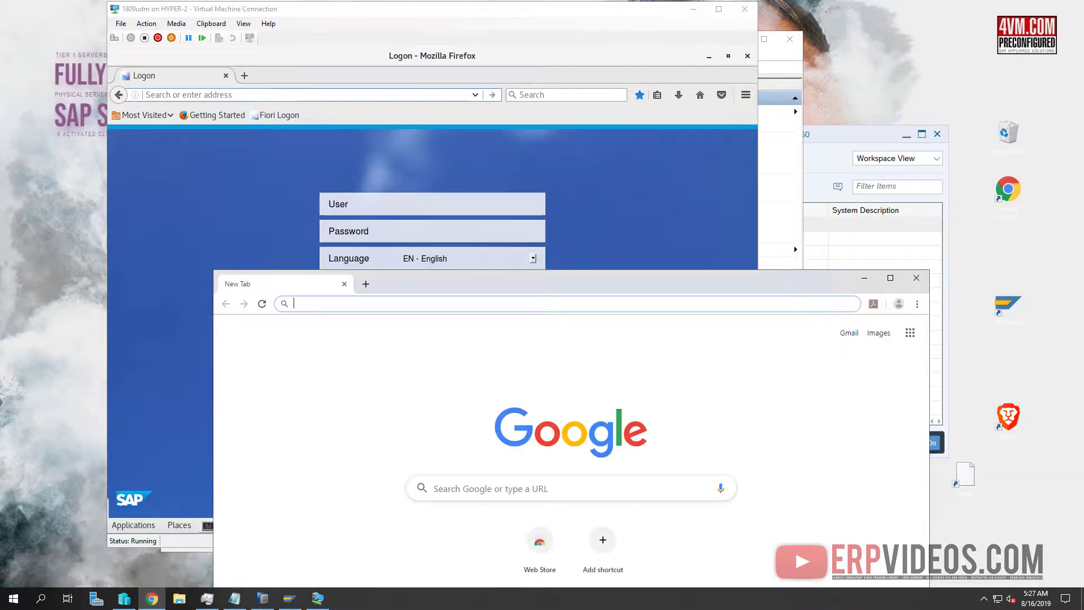
left_click(274, 135)
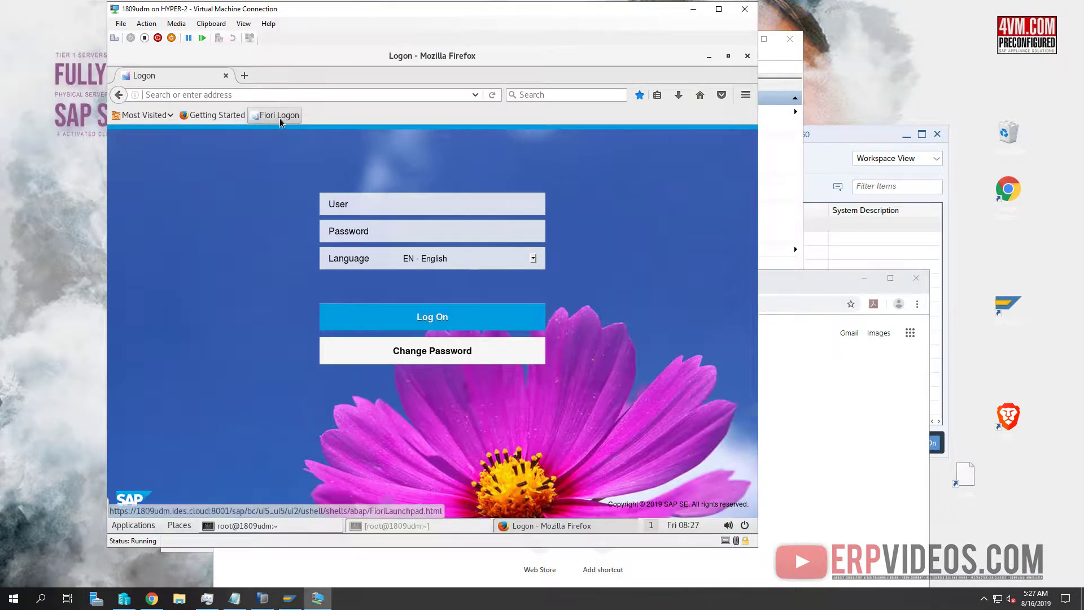
left_click(805, 416)
left_click(350, 305)
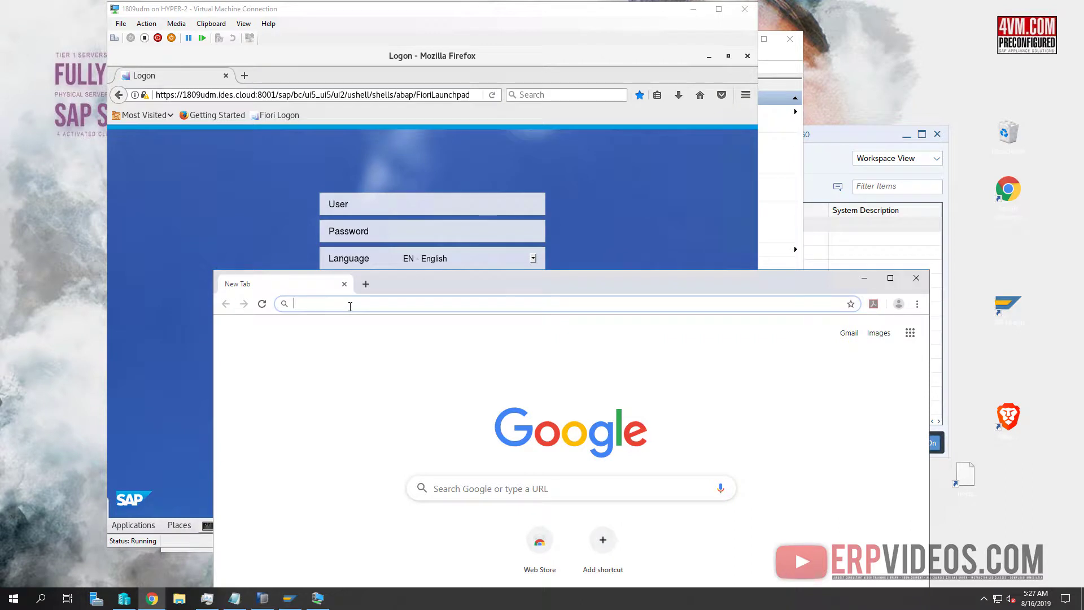
type("1809")
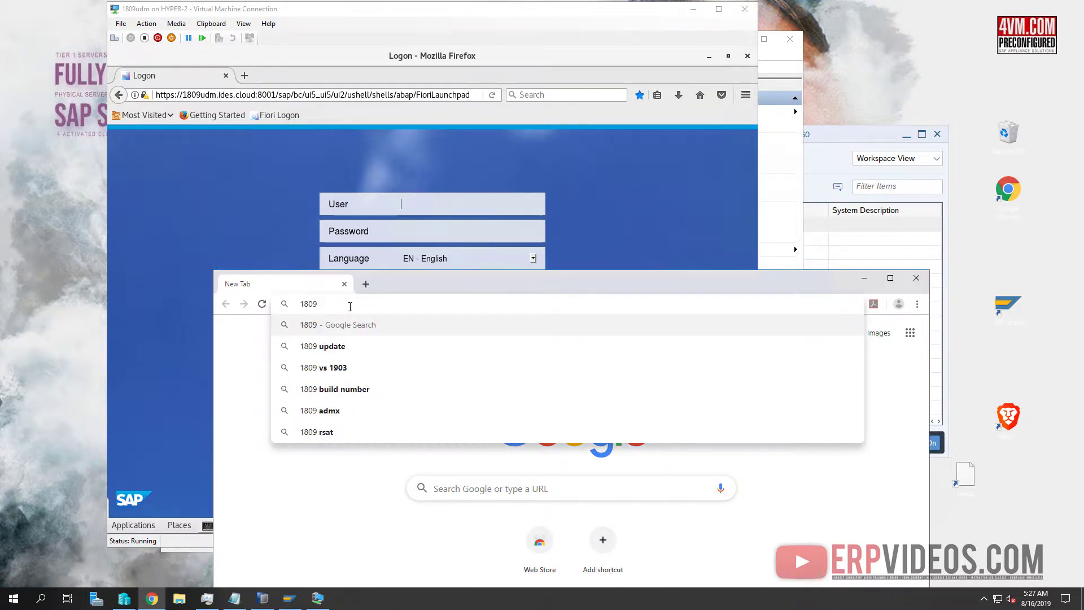
type("udm")
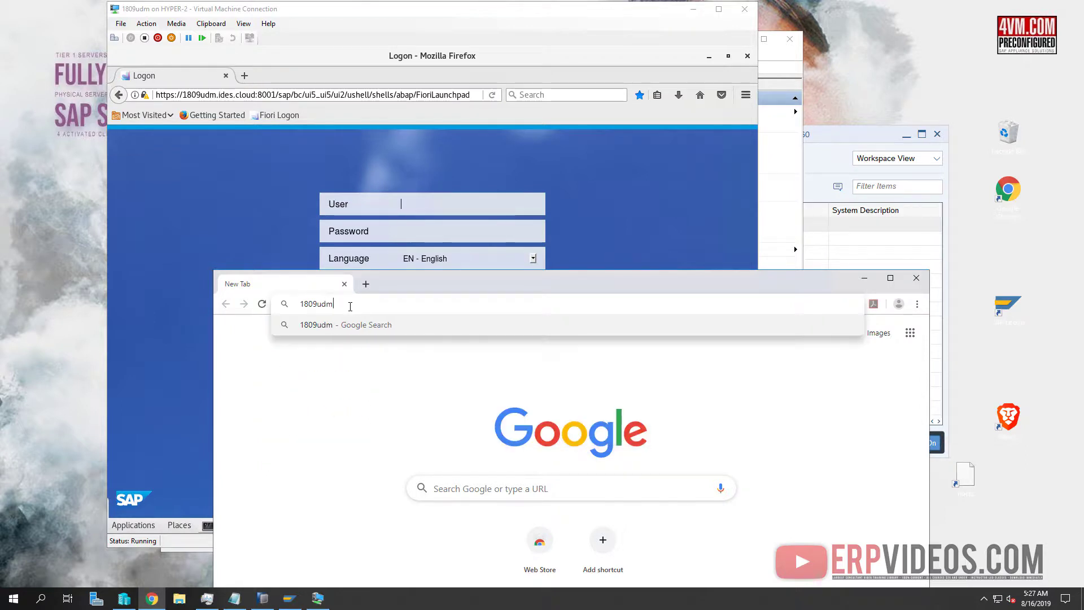
type(".ides.cloud")
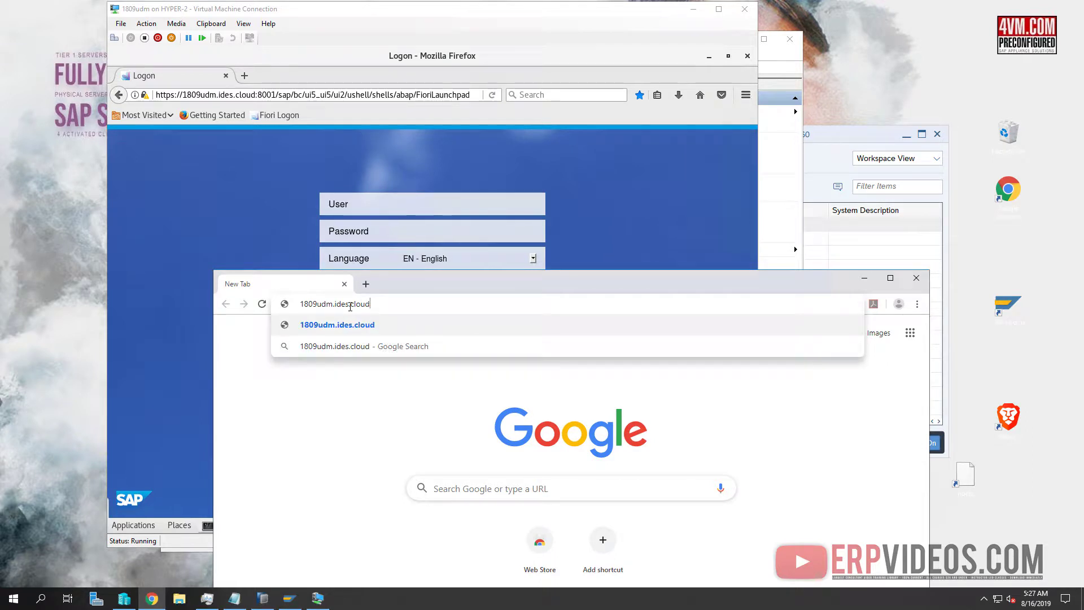
type(":8001")
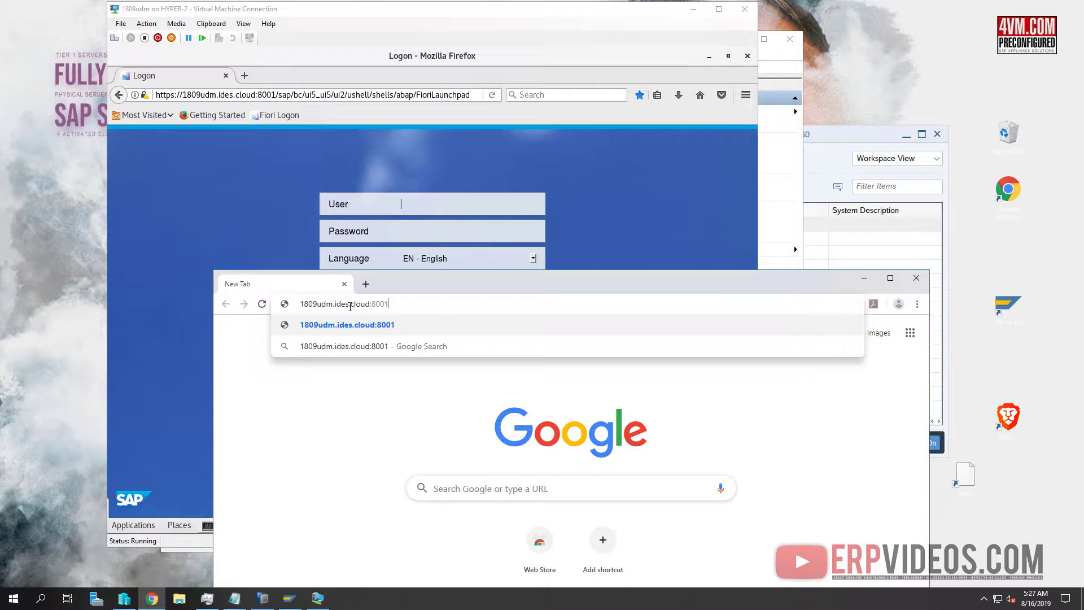
key("Return")
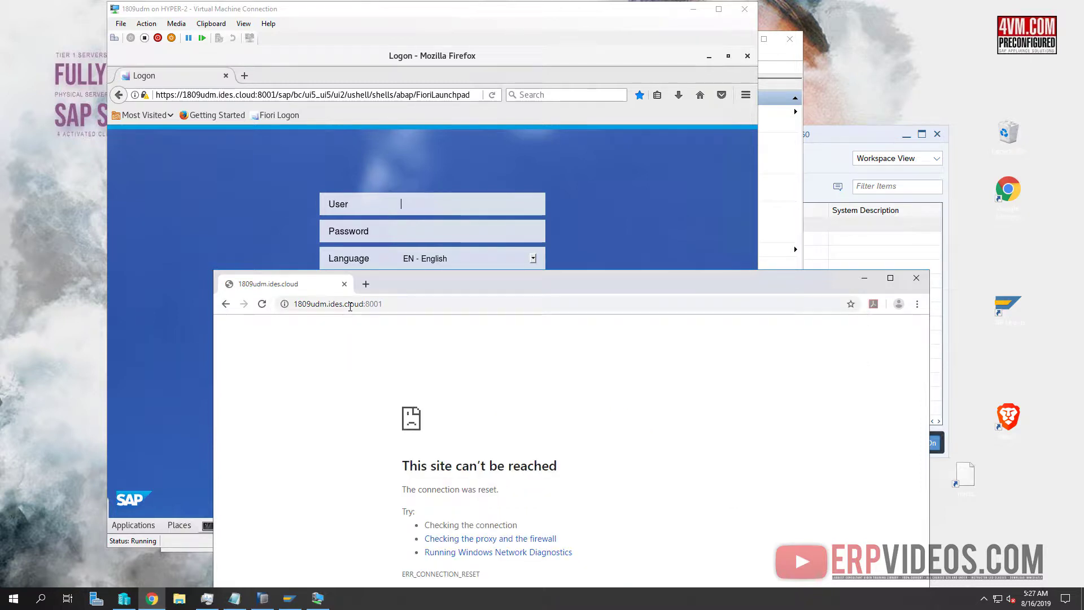
left_click(296, 303)
left_click(296, 305)
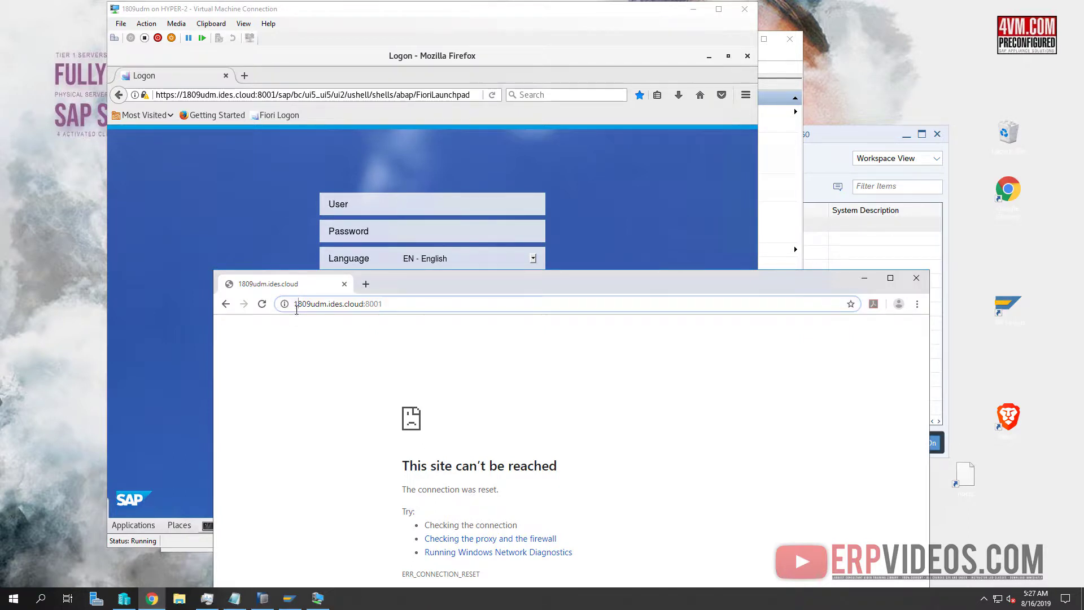
type("https:/")
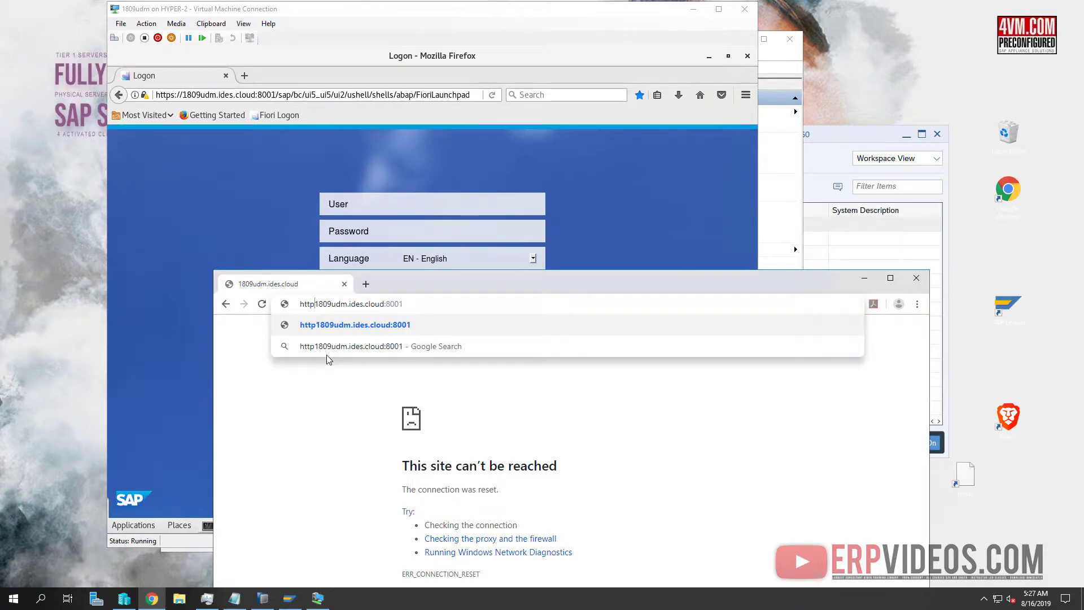
key("BackSpace")
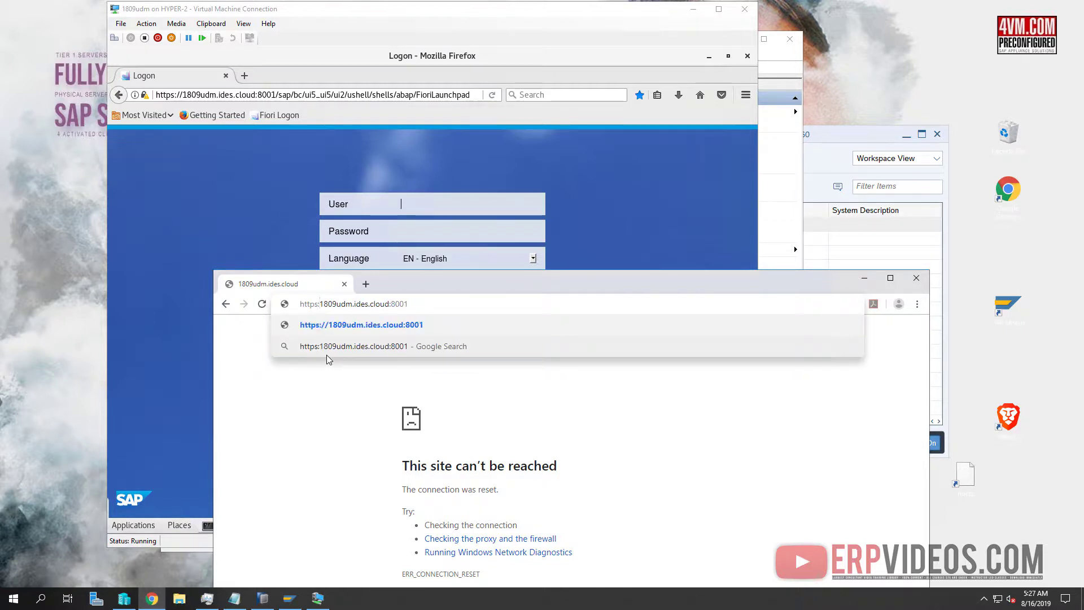
type("//")
key("Return")
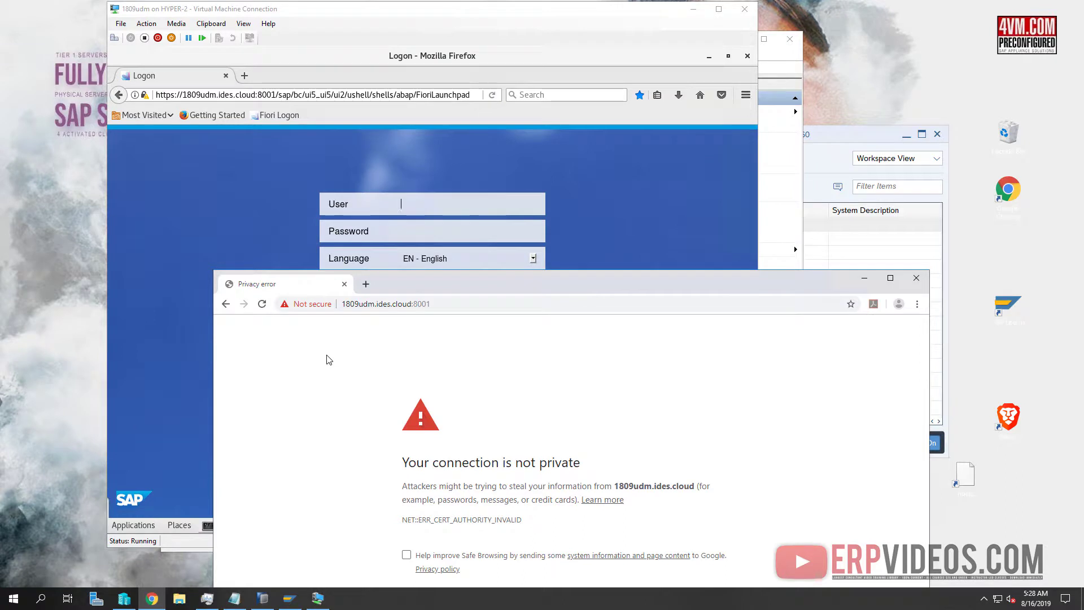
Proceed past the certificate warning and start appending /sap.bc. to the address
left_click_drag(528, 280, 595, 76)
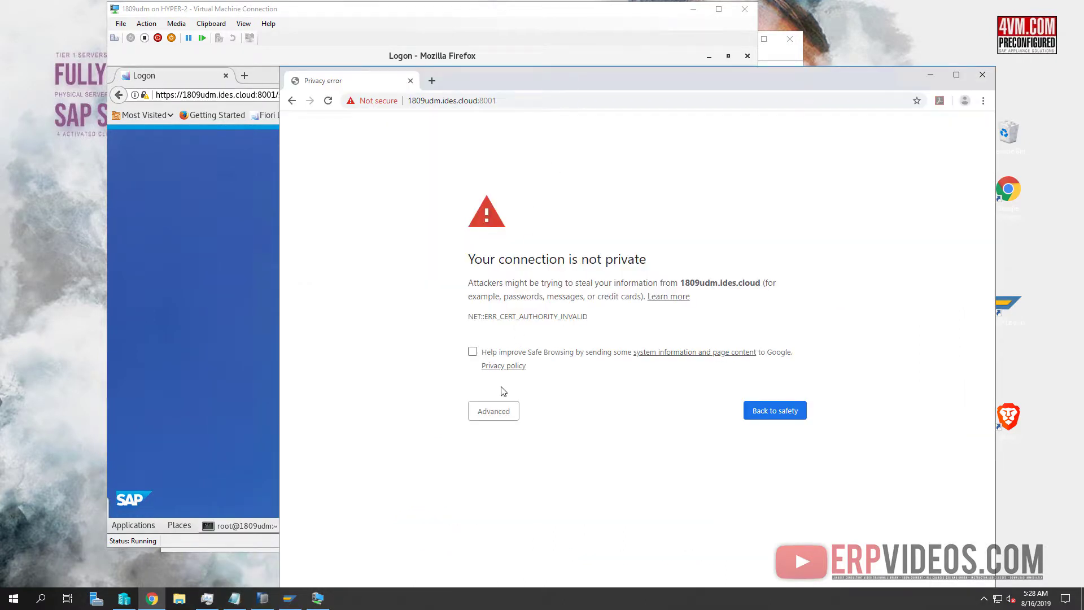
left_click(500, 411)
left_click(523, 498)
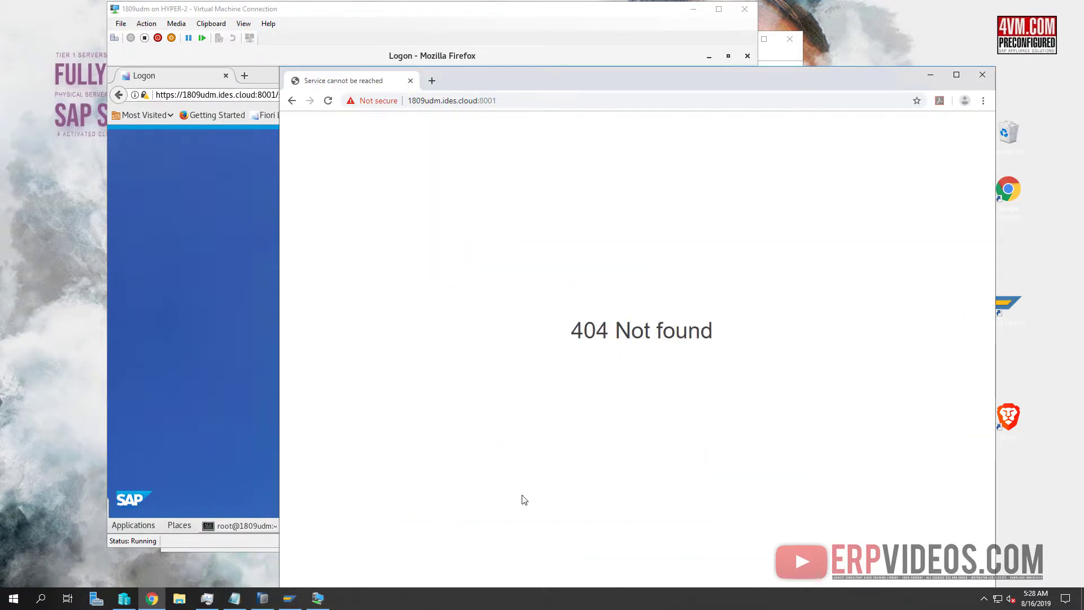
left_click(531, 101)
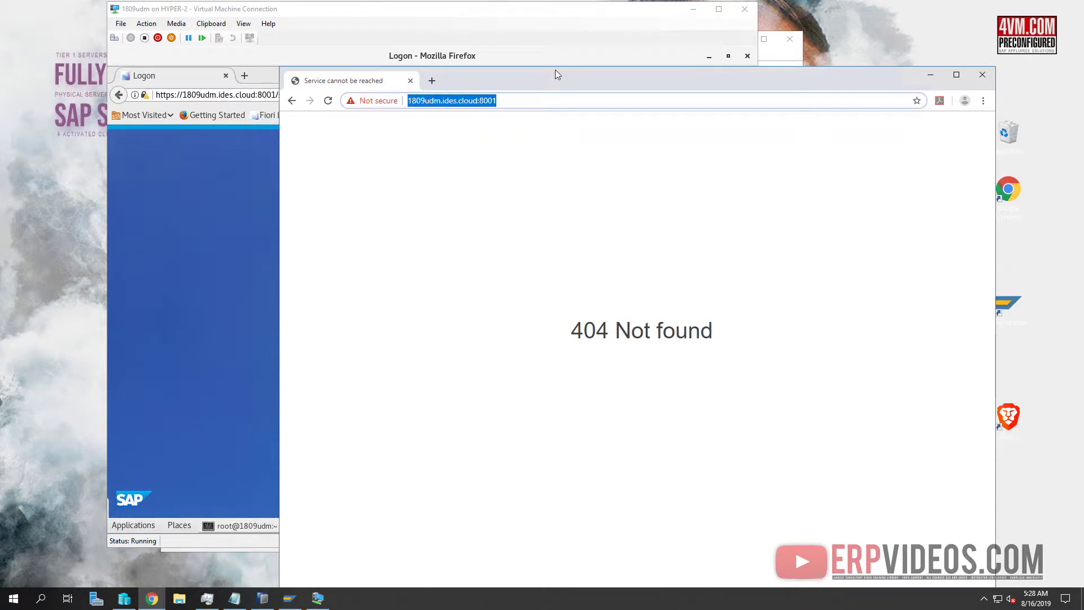
left_click_drag(555, 72, 659, 161)
left_click(634, 189)
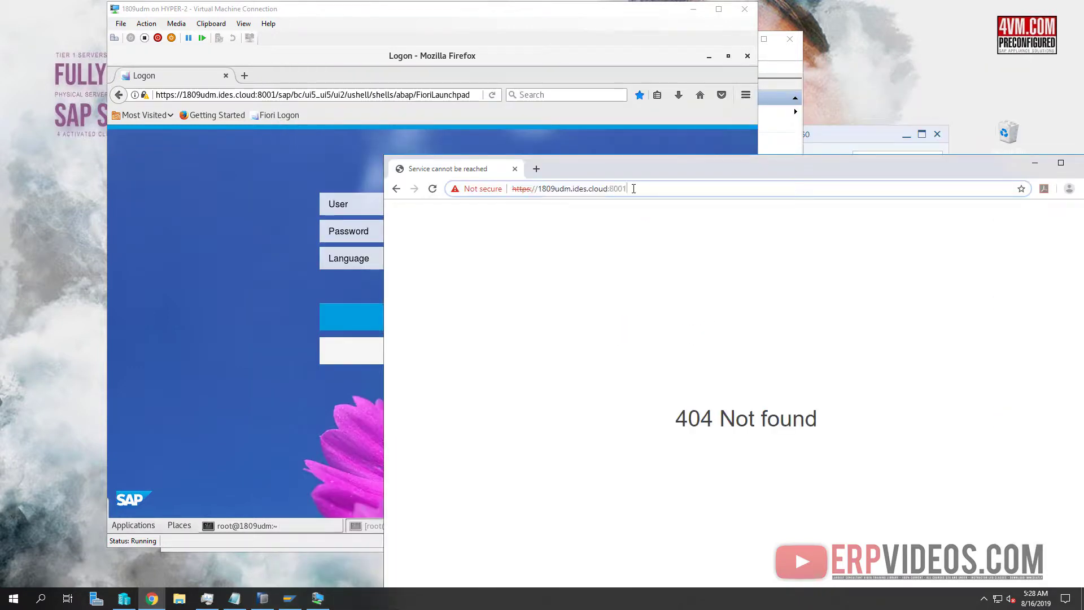
type("/")
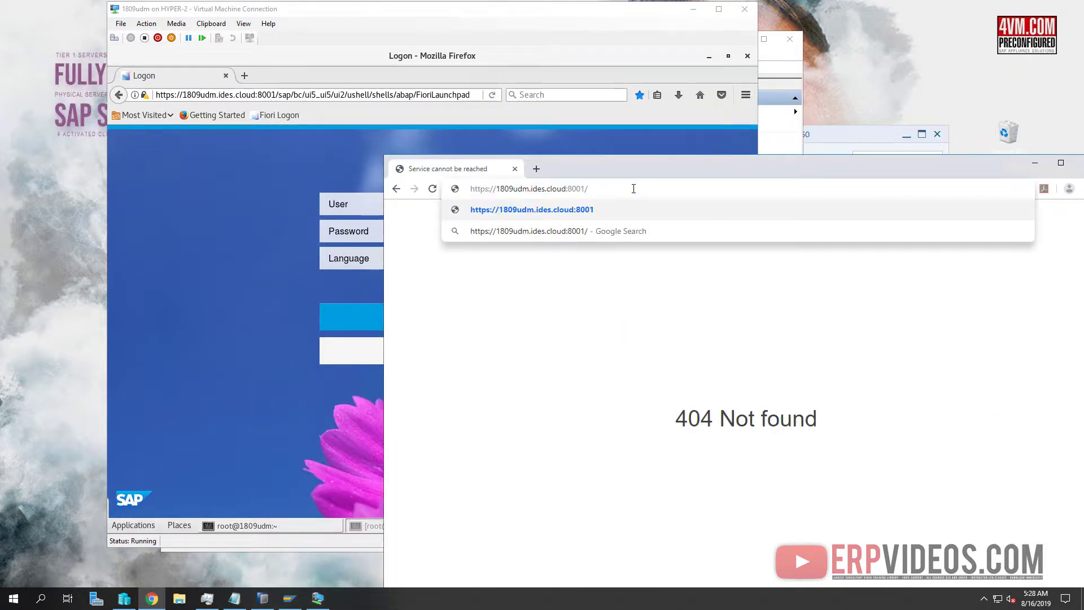
type("sap.bc.")
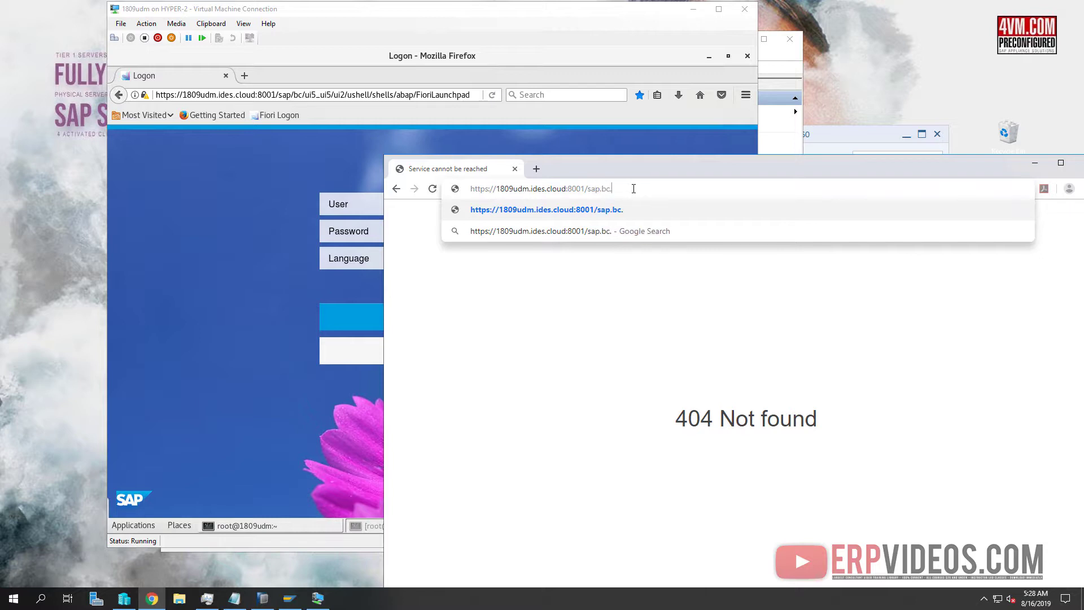
Log on to the 1809 FSR02 system from SAP Logon with the user's credentials
left_click(787, 59)
left_click(851, 131)
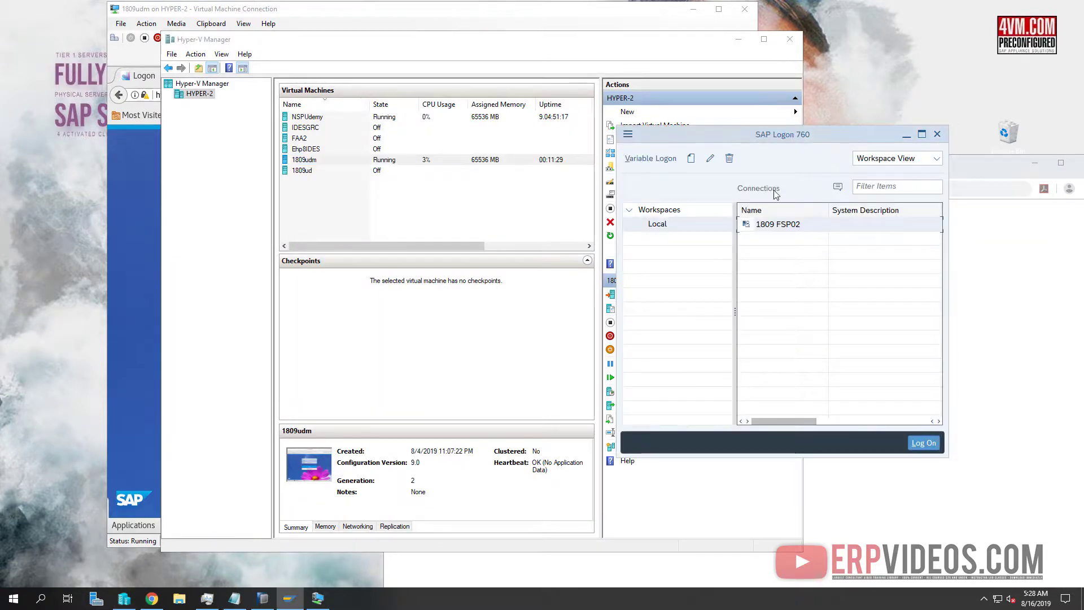
double_click(788, 224)
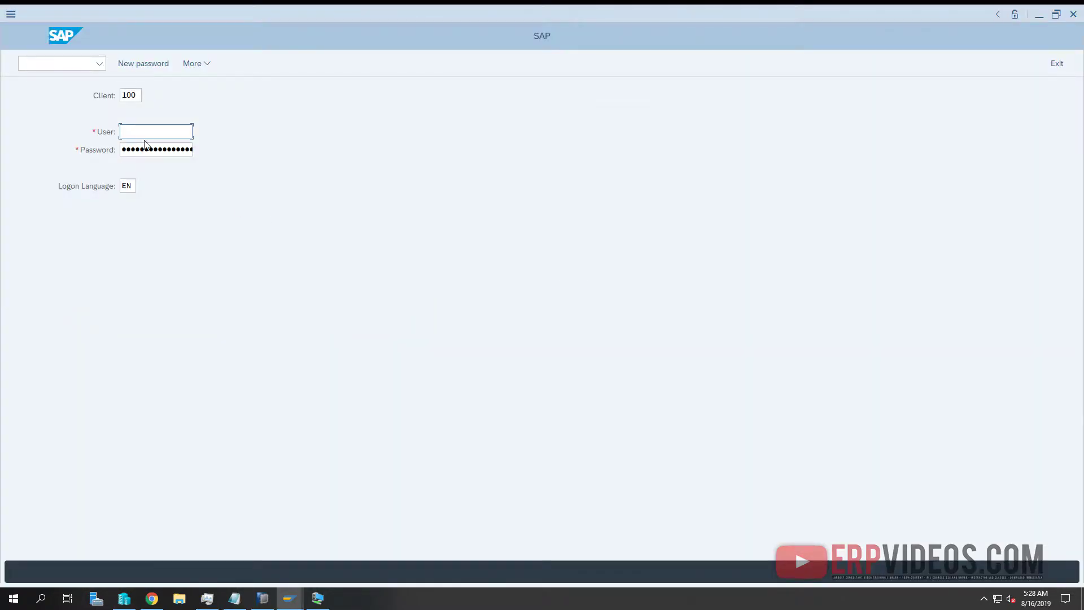
type("basis")
key("Tab")
key("Return")
Open the SAP Fiori Launchpad favourite, mark /sap/bc/ui2/ in its URL, and close Internet Explorer
left_click(114, 280)
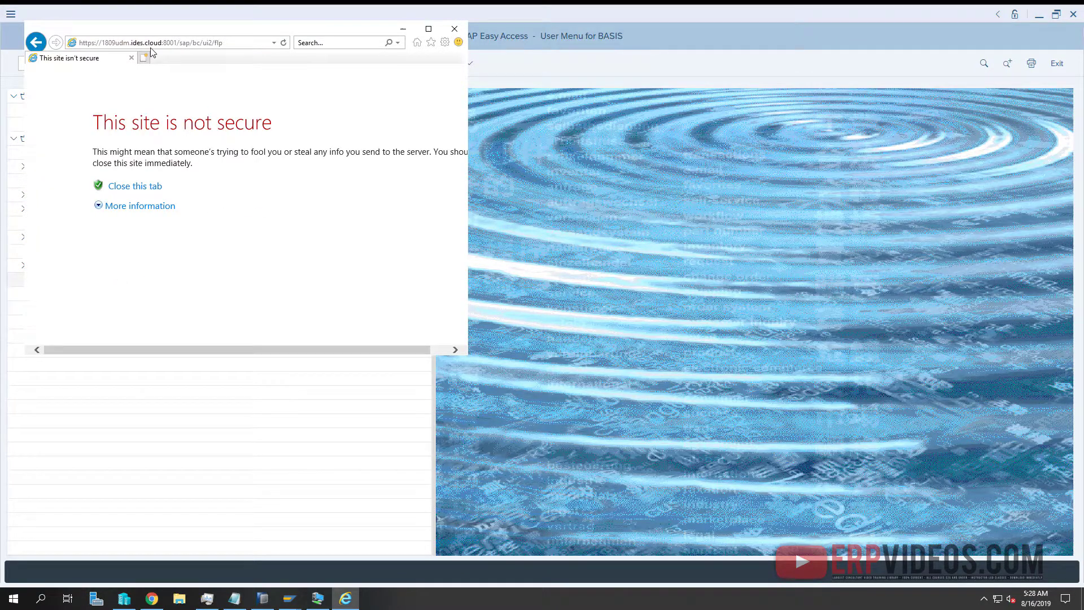
left_click(196, 44)
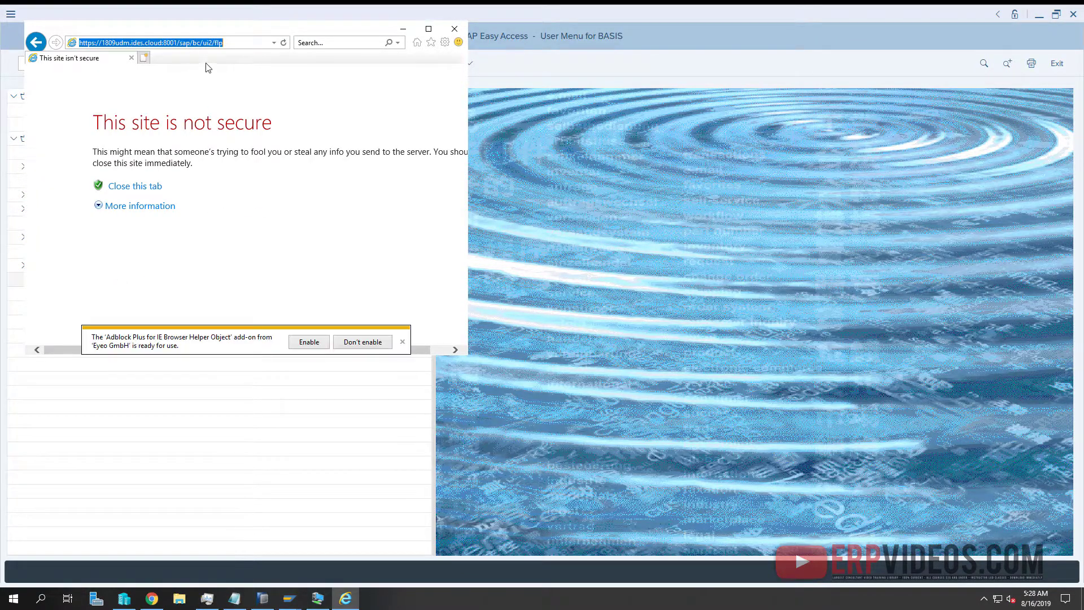
left_click(202, 43)
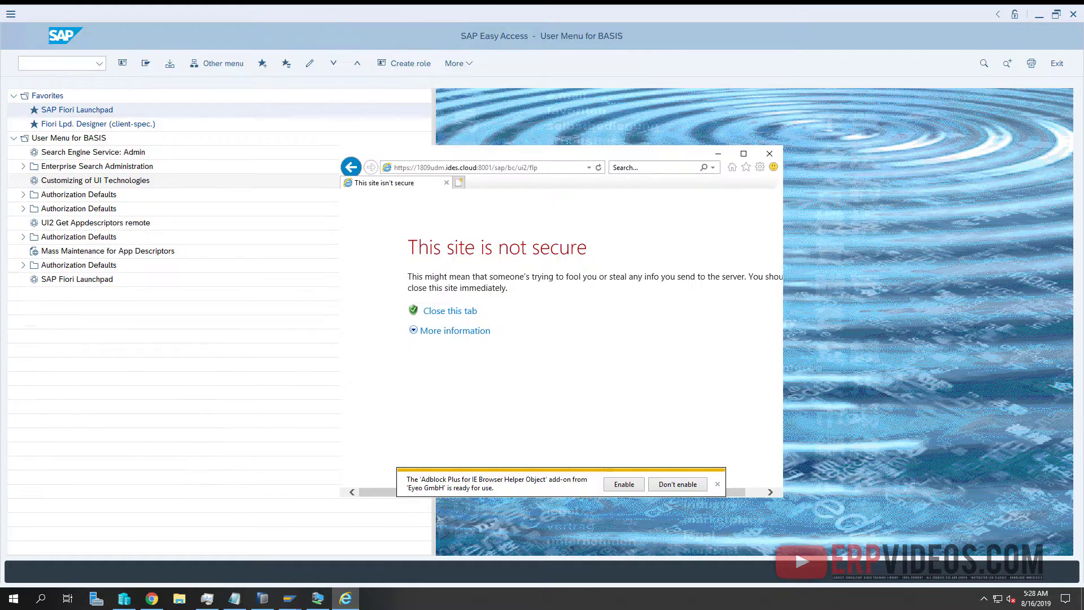
left_click(550, 169)
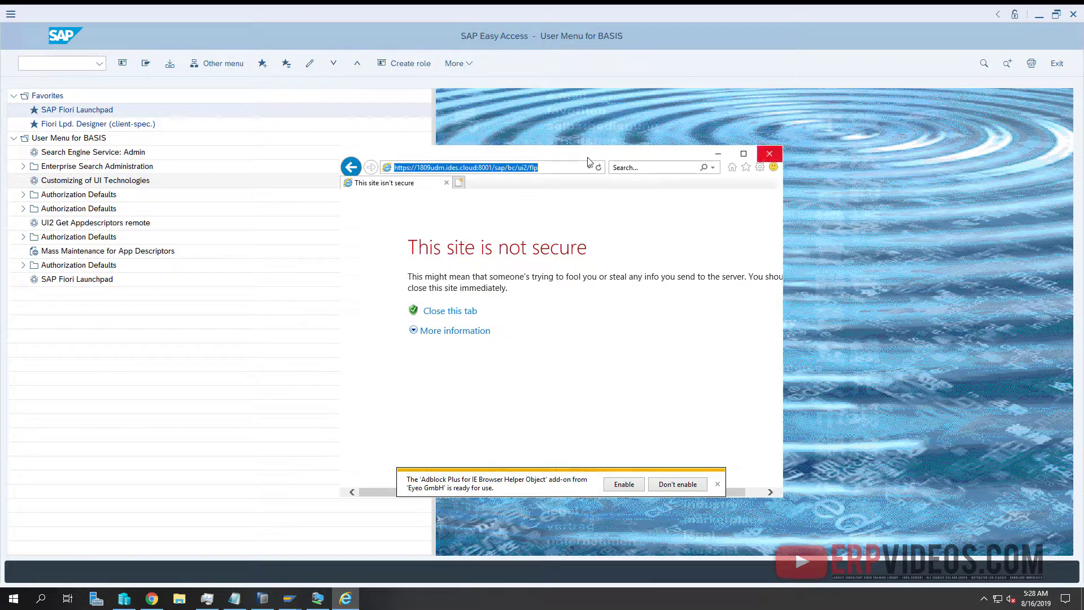
left_click(492, 168)
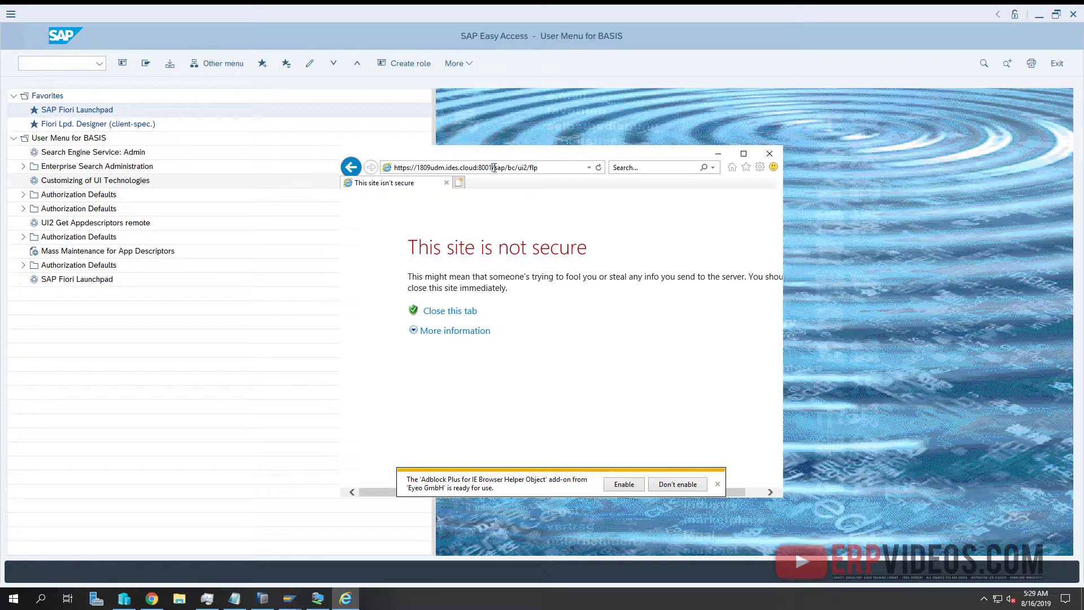
left_click_drag(494, 168, 532, 178)
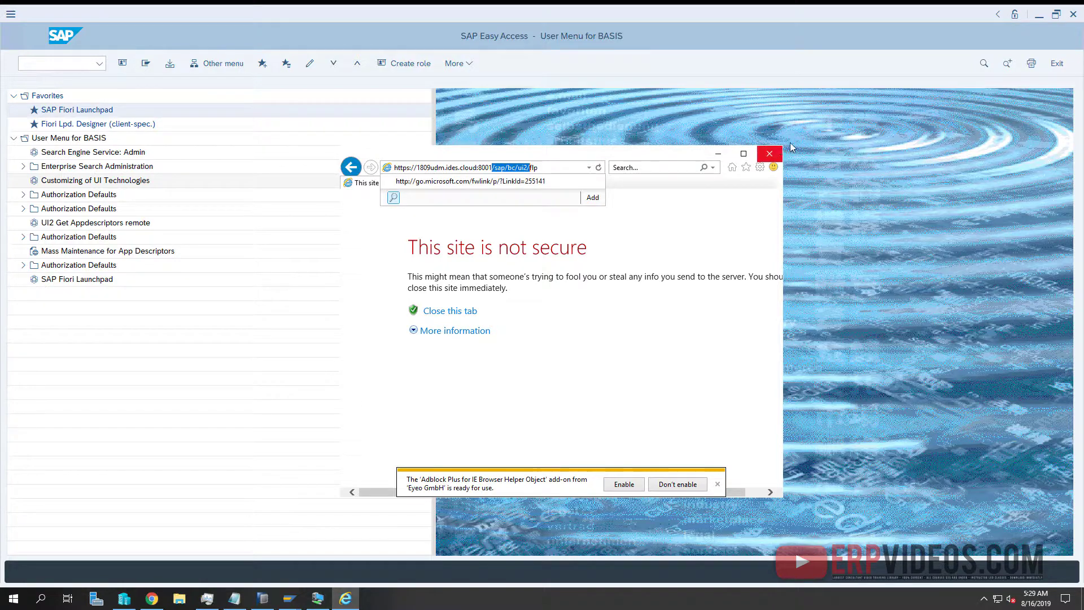
left_click(770, 153)
left_click(770, 154)
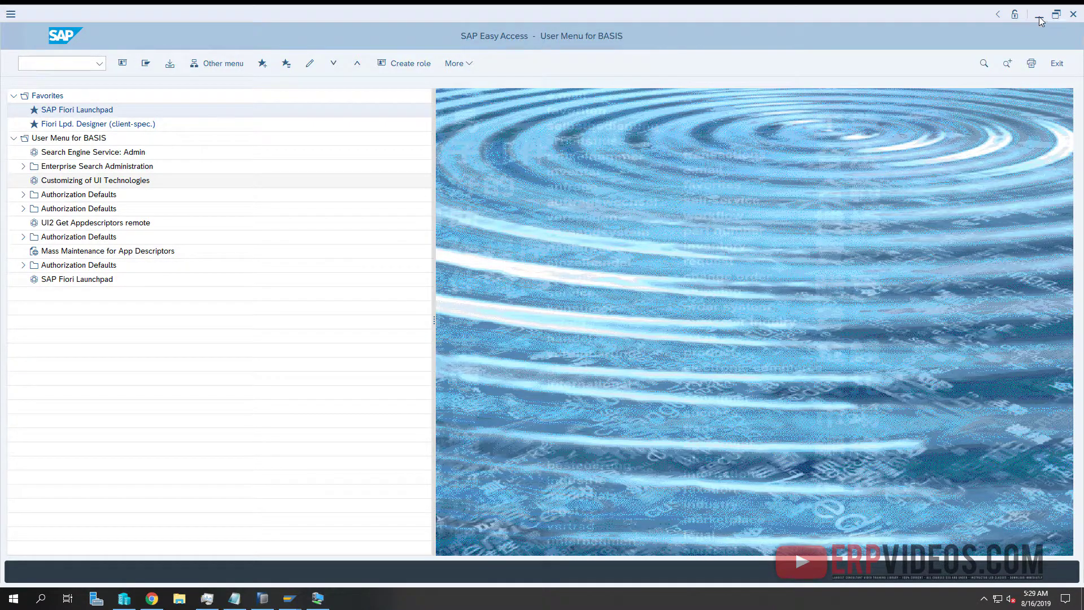
Select all VMs in Hyper-V Manager and reload the Fiori Logon page in the VM's Firefox
left_click(1056, 14)
left_click(424, 232)
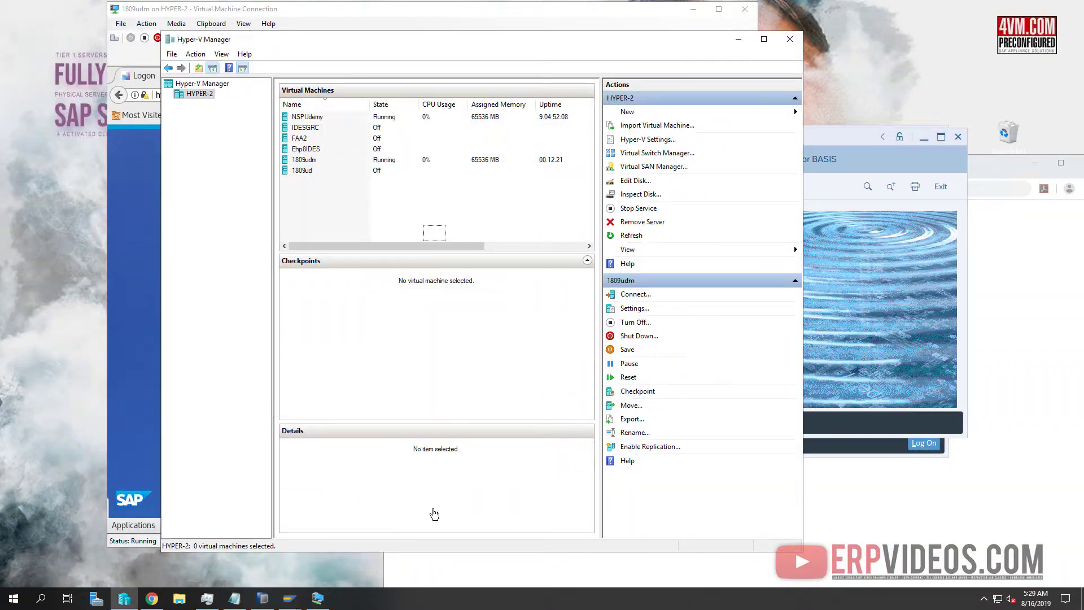
key("ctrl+a")
left_click(156, 276)
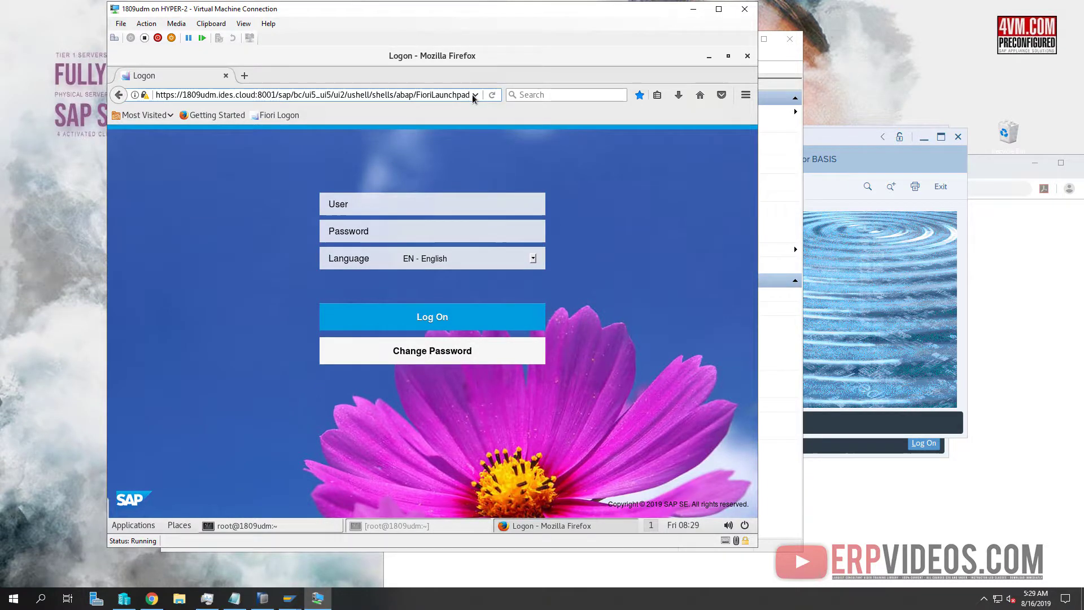
left_click(475, 94)
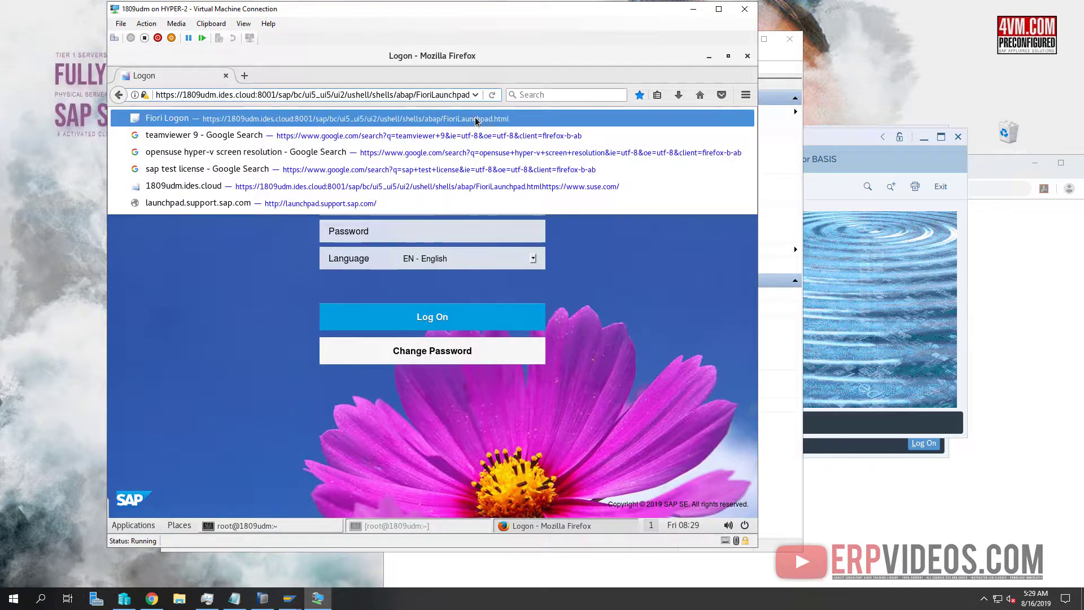
left_click(475, 119)
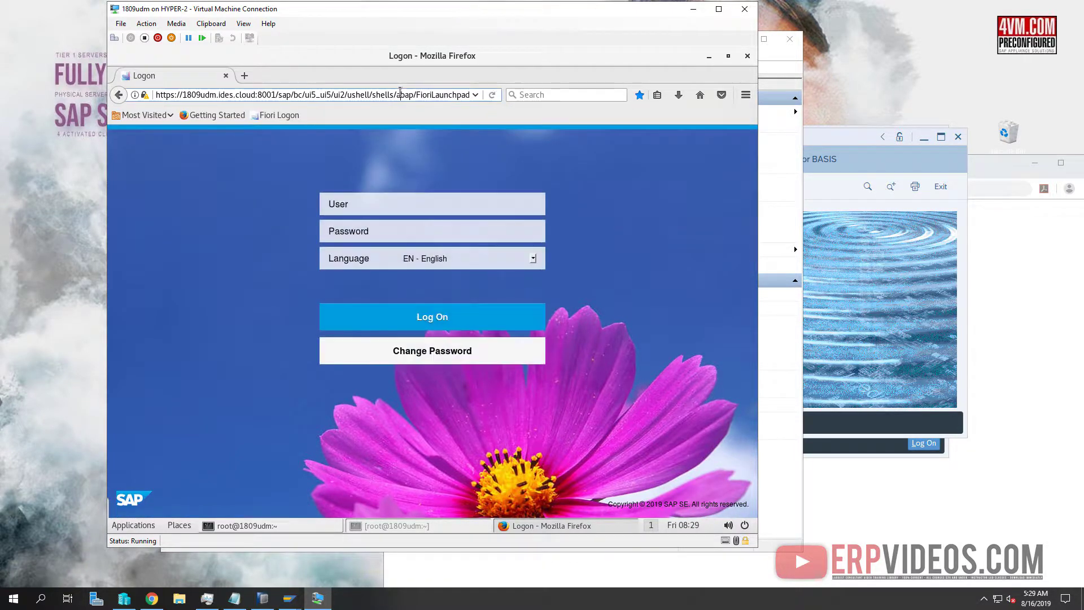
left_click(400, 94)
key("BackSpace")
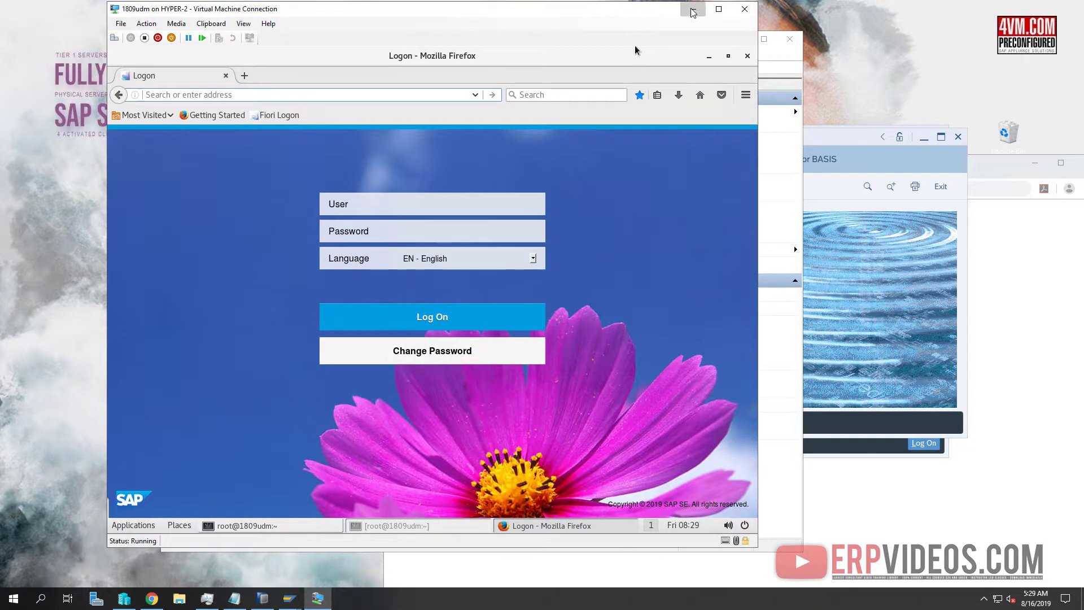
left_click(694, 10)
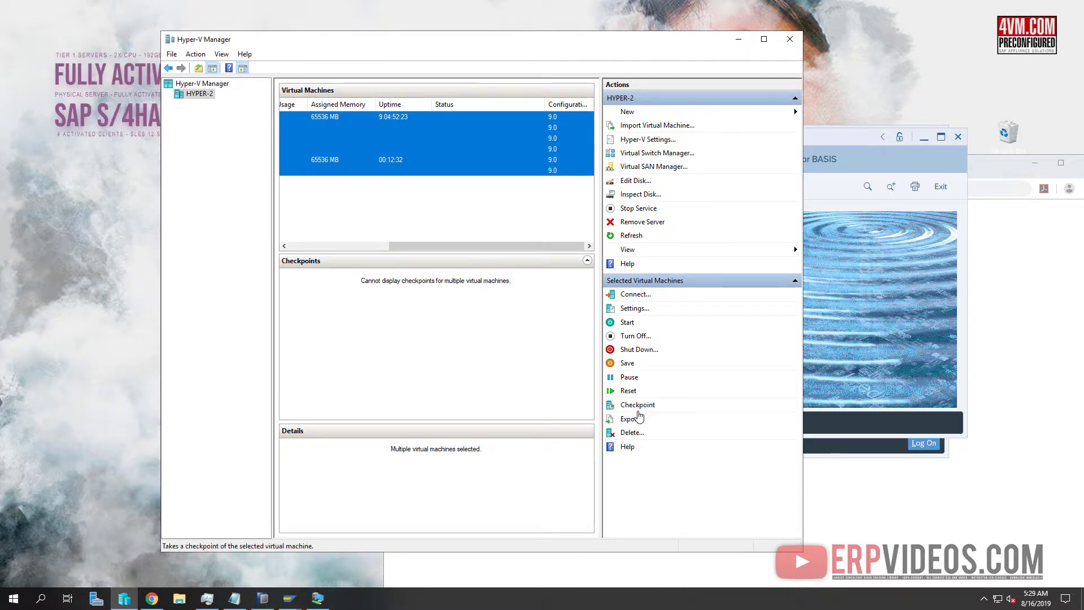
Review the settings of NSPUdemy, 1809ud, IDESGRC and the other VMs, closing each unchanged
left_click(634, 308)
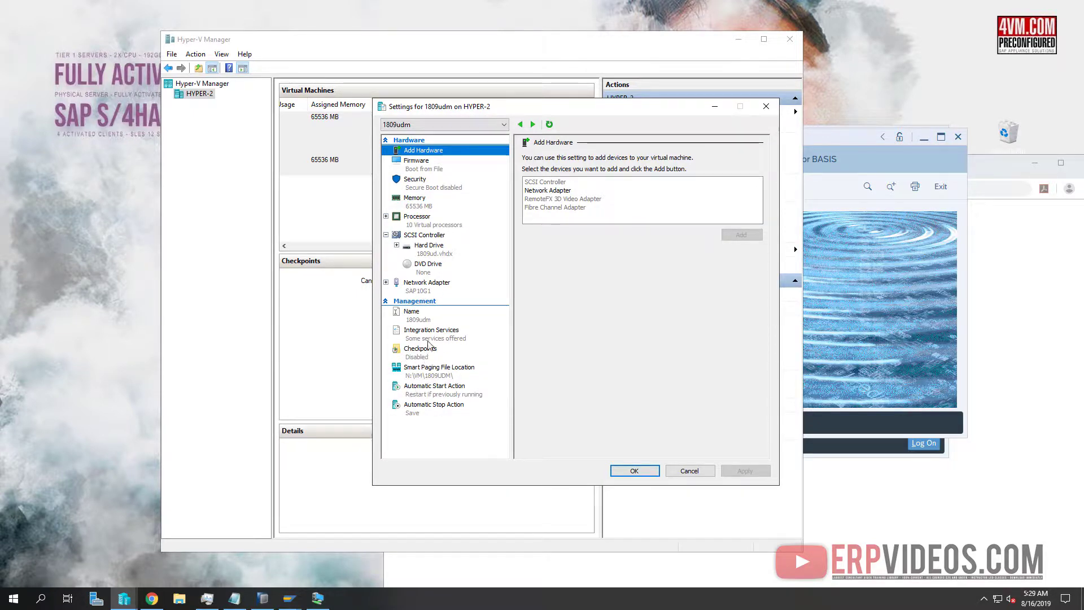
left_click(771, 110)
left_click(770, 110)
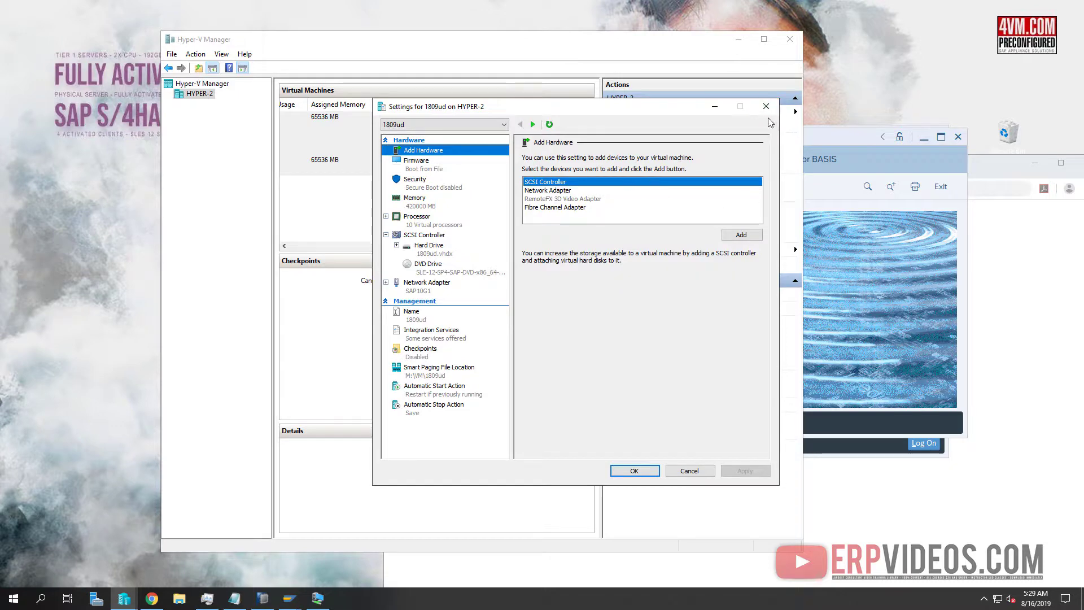
left_click(690, 471)
left_click(690, 471)
left_click(690, 471)
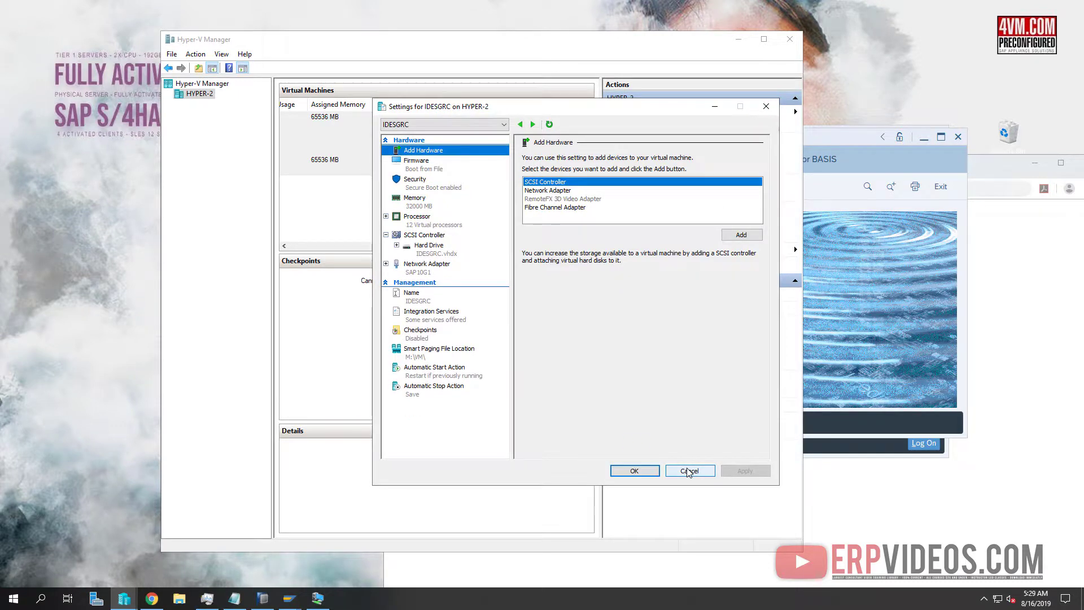
left_click(689, 471)
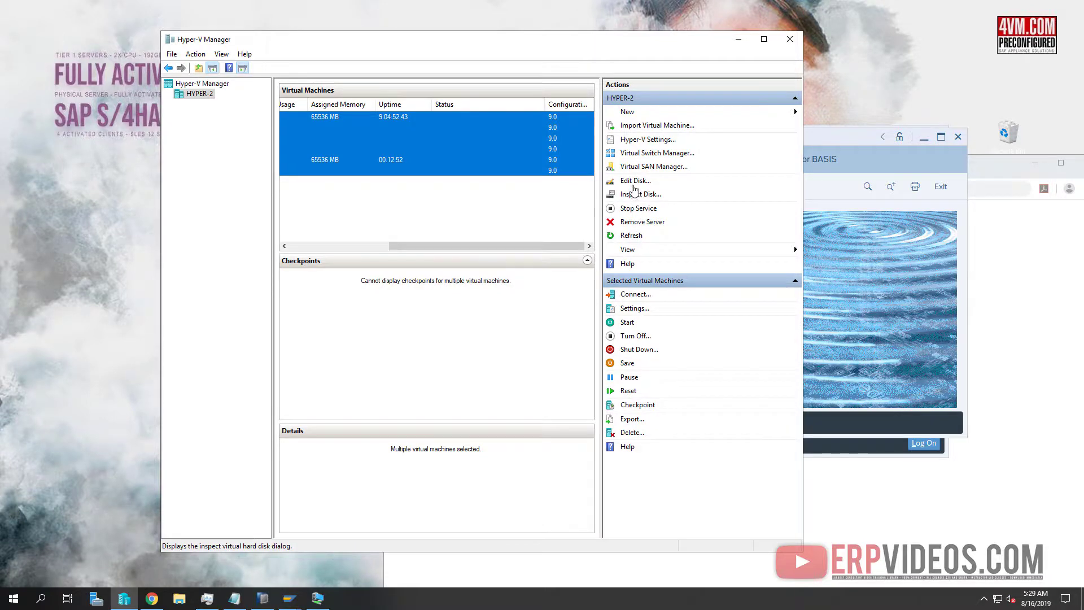
Check the host's Enhanced Session Mode option in Hyper-V Settings and close it
left_click(646, 143)
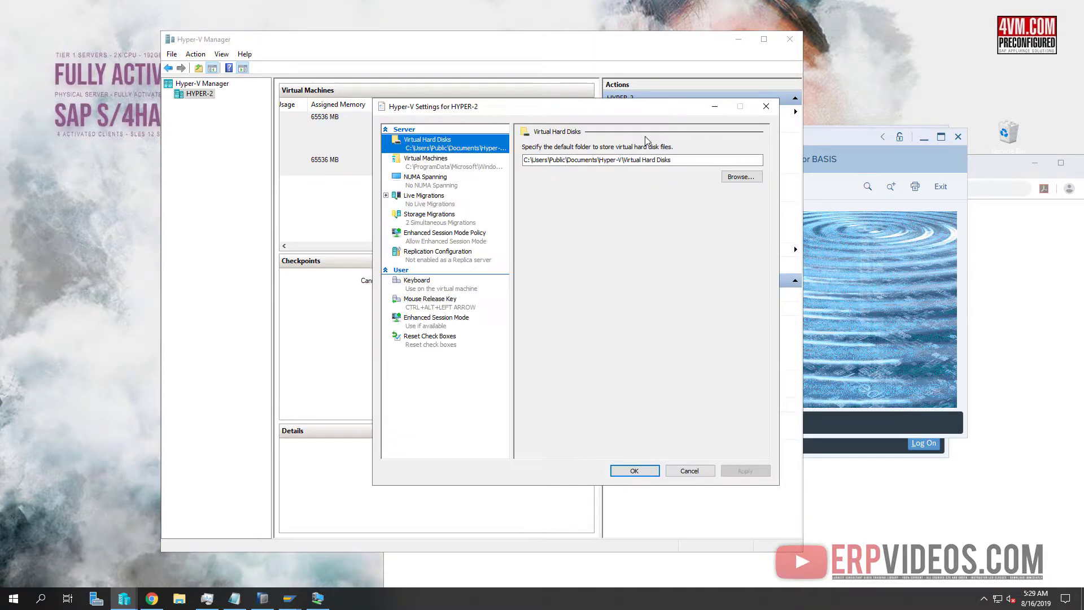
left_click(439, 323)
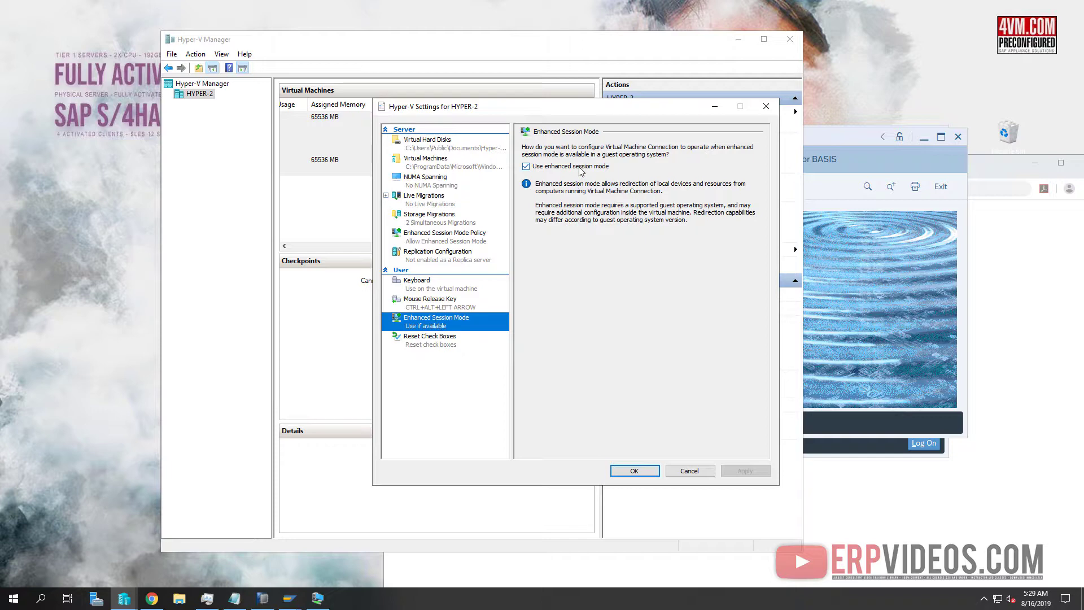
left_click(634, 471)
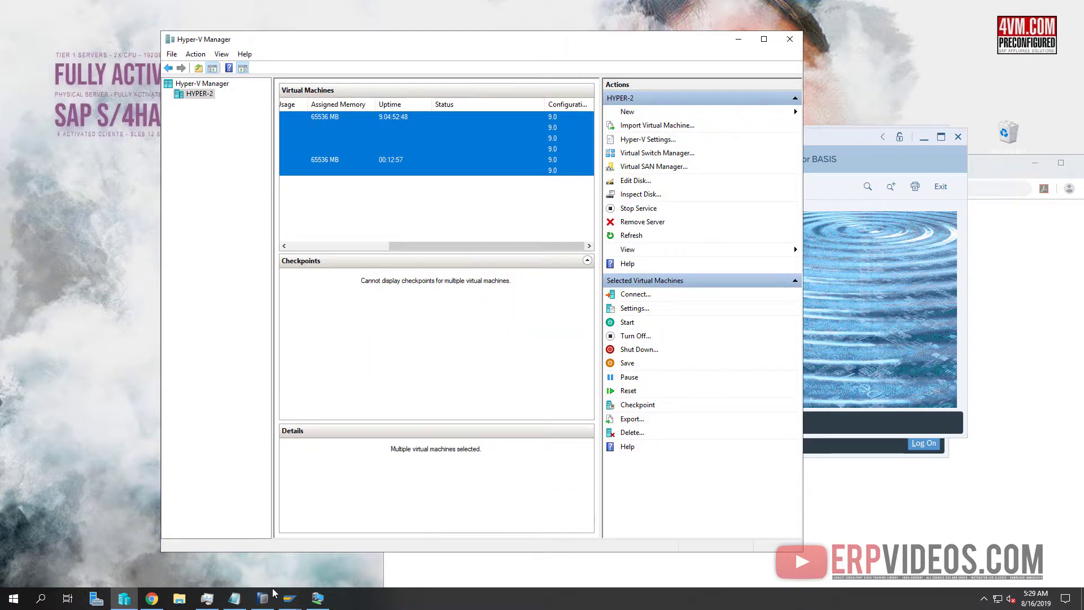
Launch Notepad and paste, then undo, the copied /sap/bc/ui2/ path
left_click(17, 601)
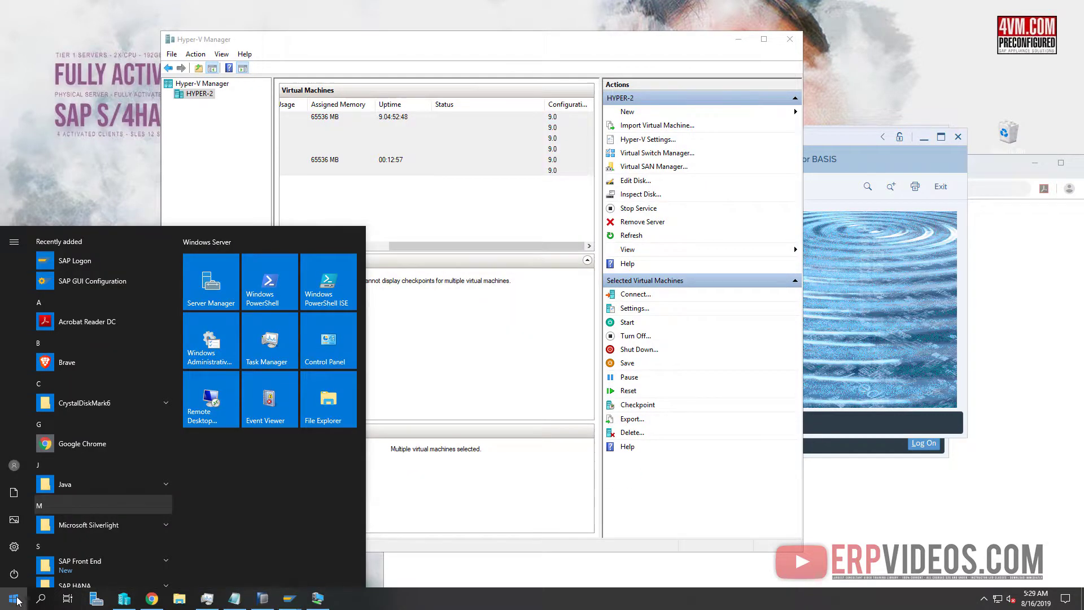
type("note")
key("Return")
type("/sap/bc/ui2/")
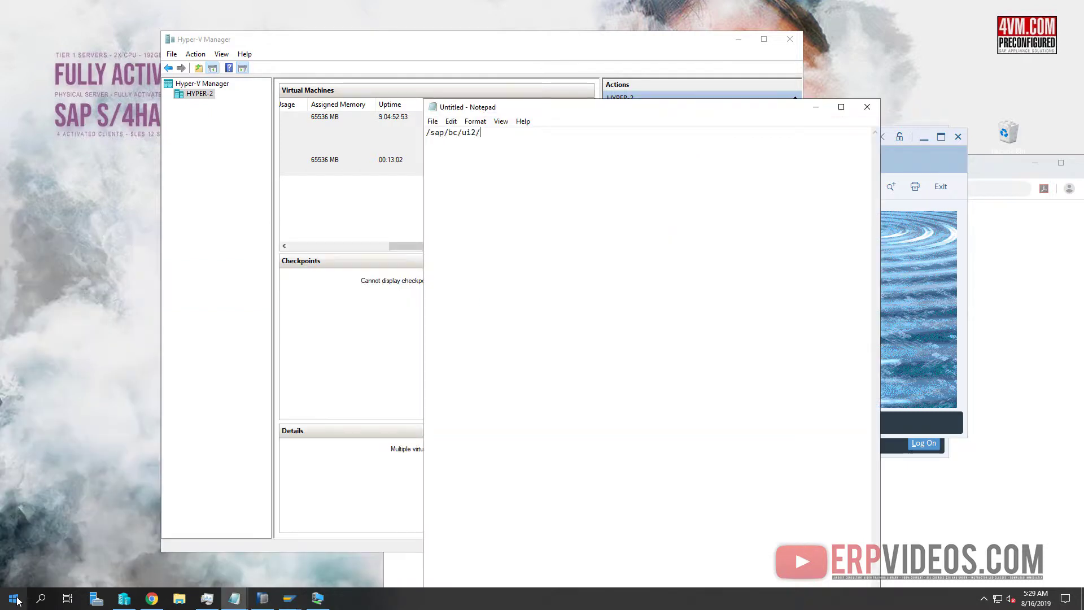
key("ctrl+z")
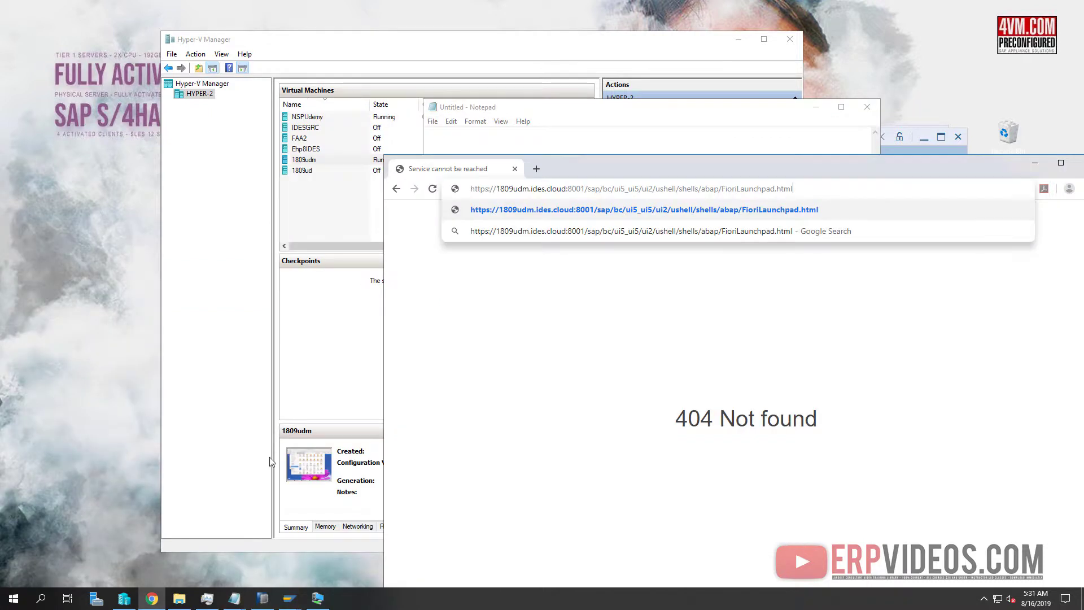
key("Return")
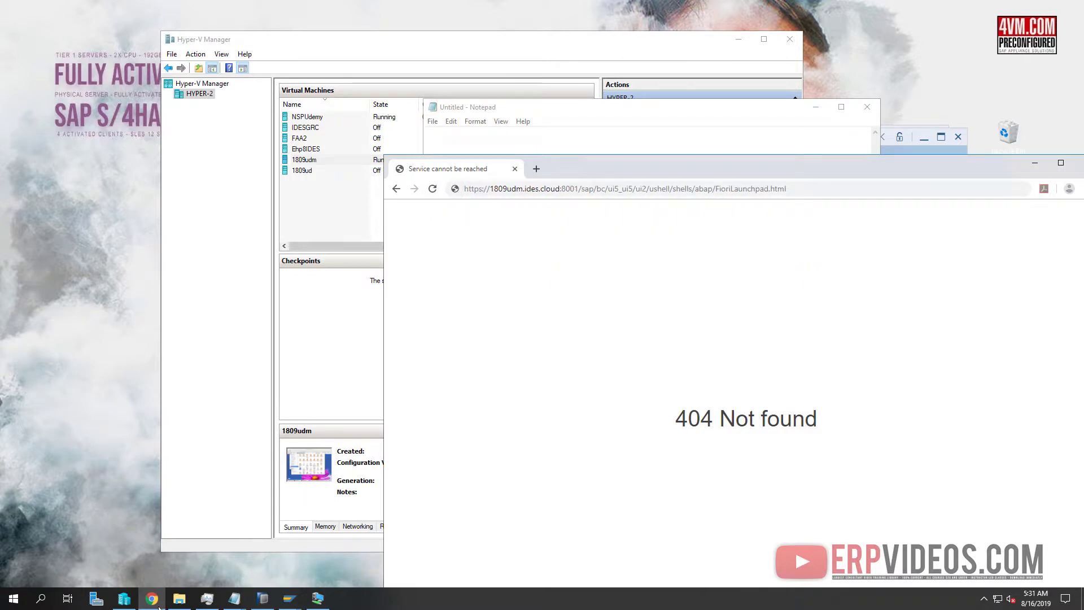
Check the VM's Fiori logon page, then reload the FioriLaunchpad.html address in Chrome
left_click(290, 599)
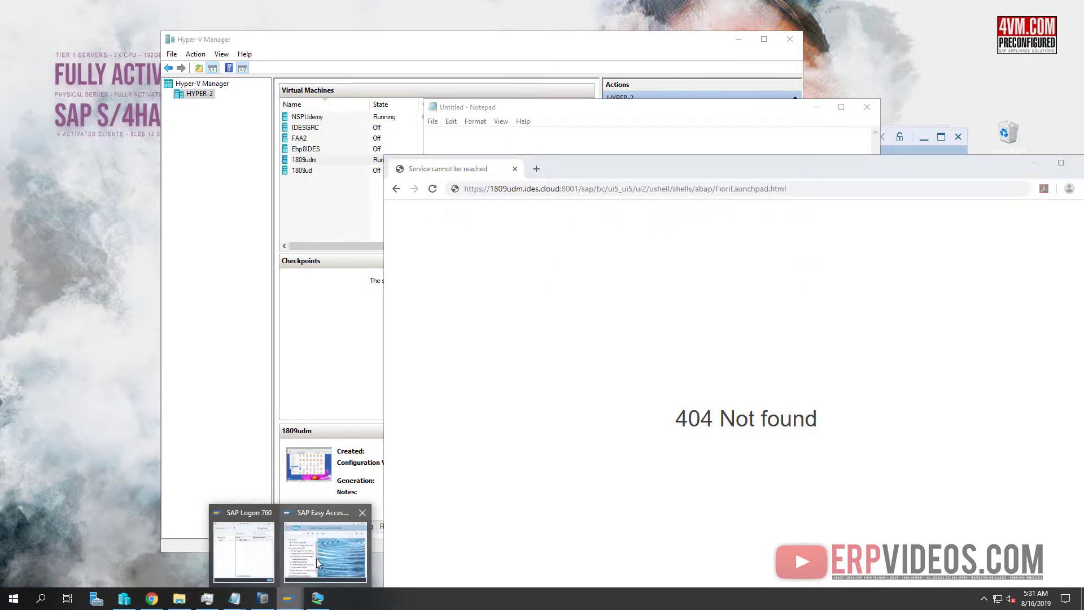
left_click(318, 599)
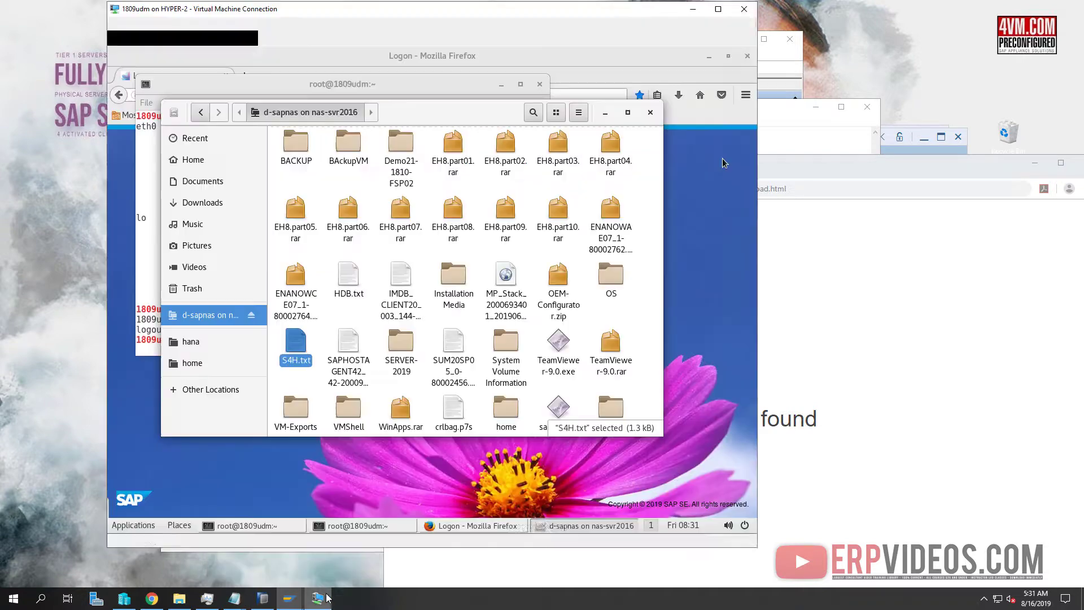
mouse_move(289, 599)
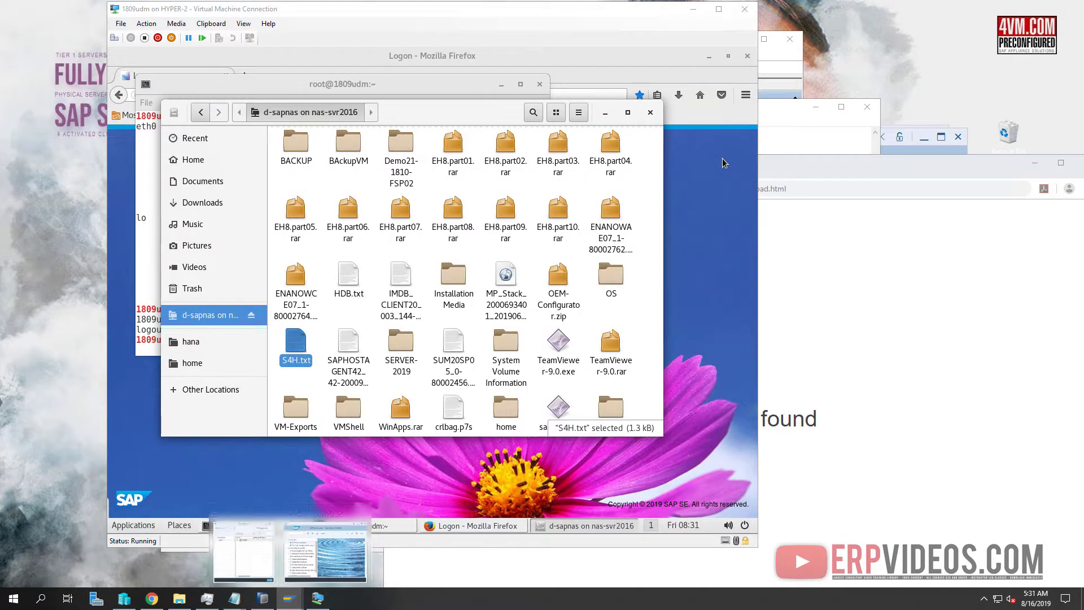
left_click(723, 160)
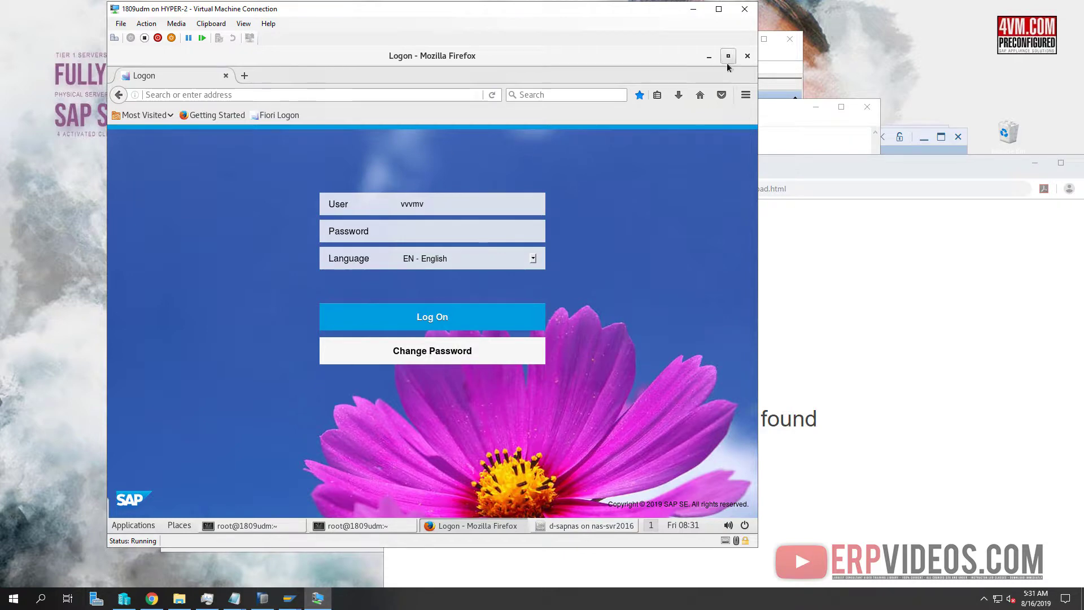
left_click(855, 222)
left_click(772, 191)
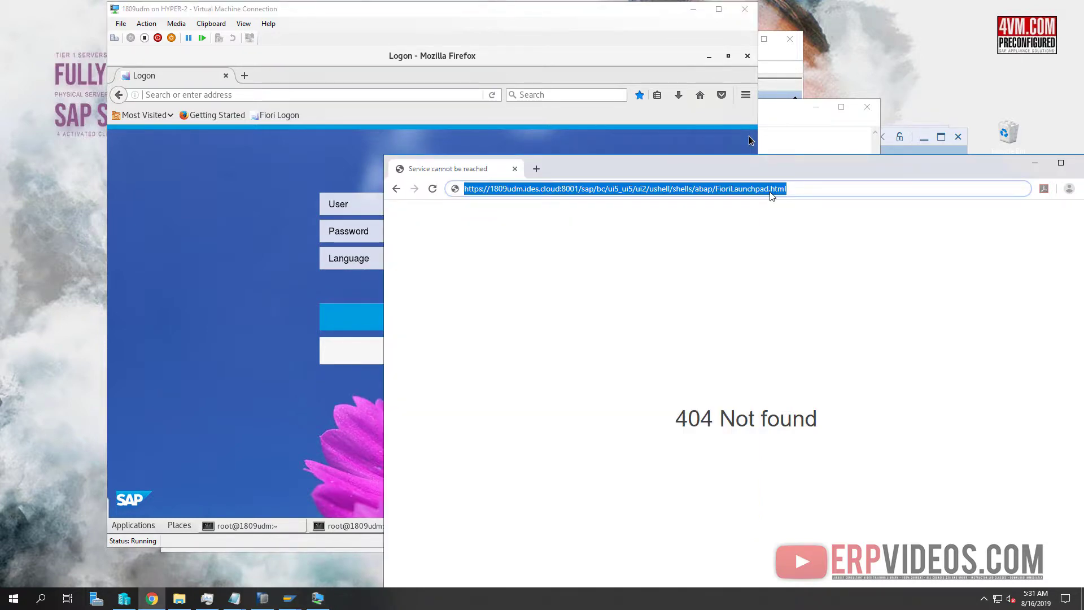
key("Return")
left_click_drag(754, 162, 530, 39)
Maximize Chrome and bookmark the Fiori logon page under the name Fiori
left_click(745, 8)
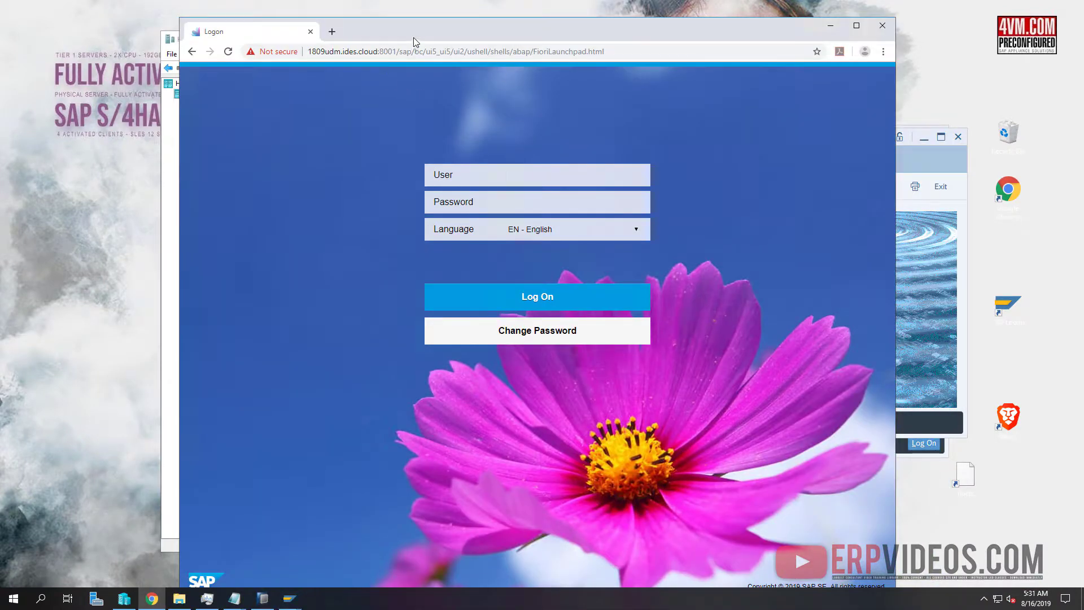
double_click(447, 25)
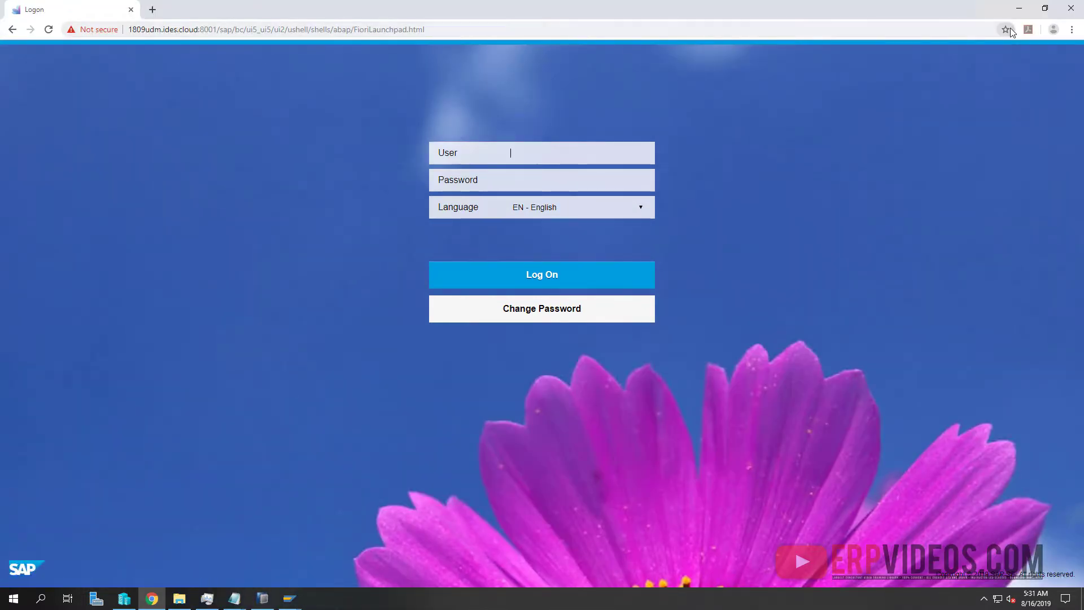
left_click(1006, 29)
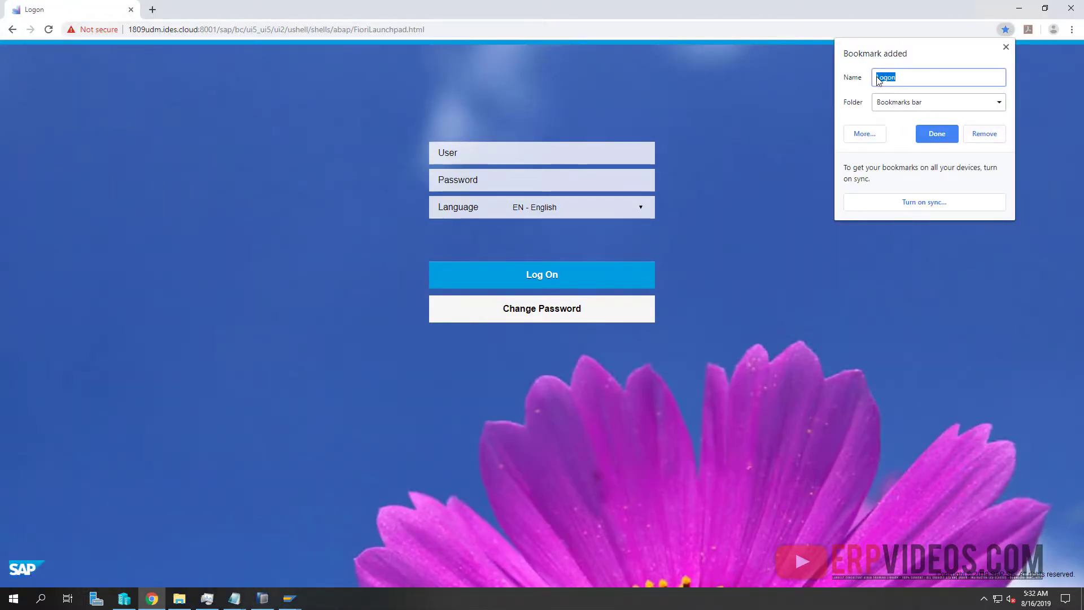
key("BackSpace")
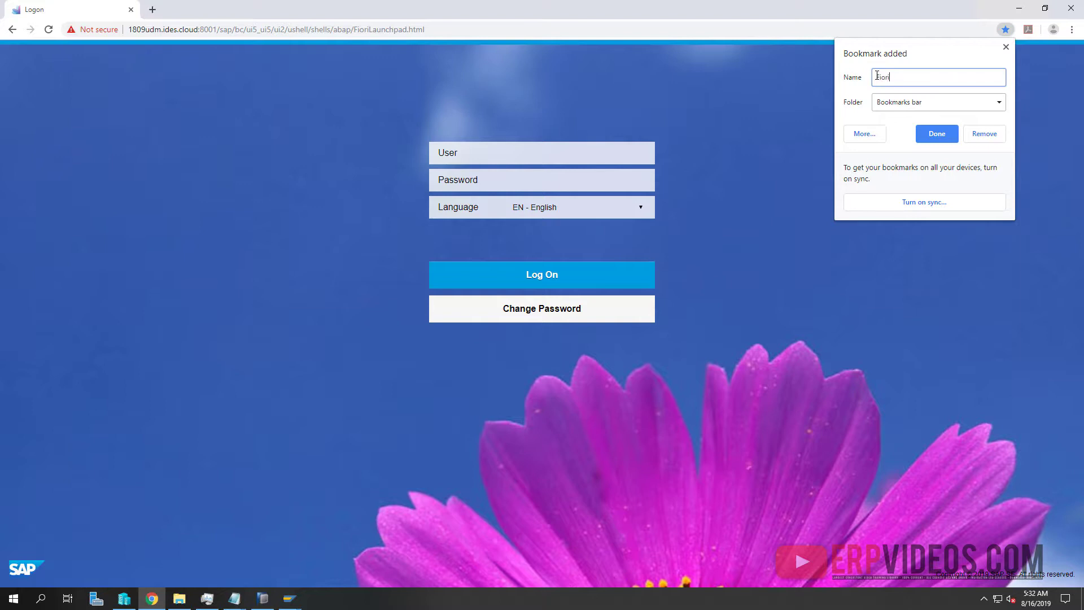
key("Return")
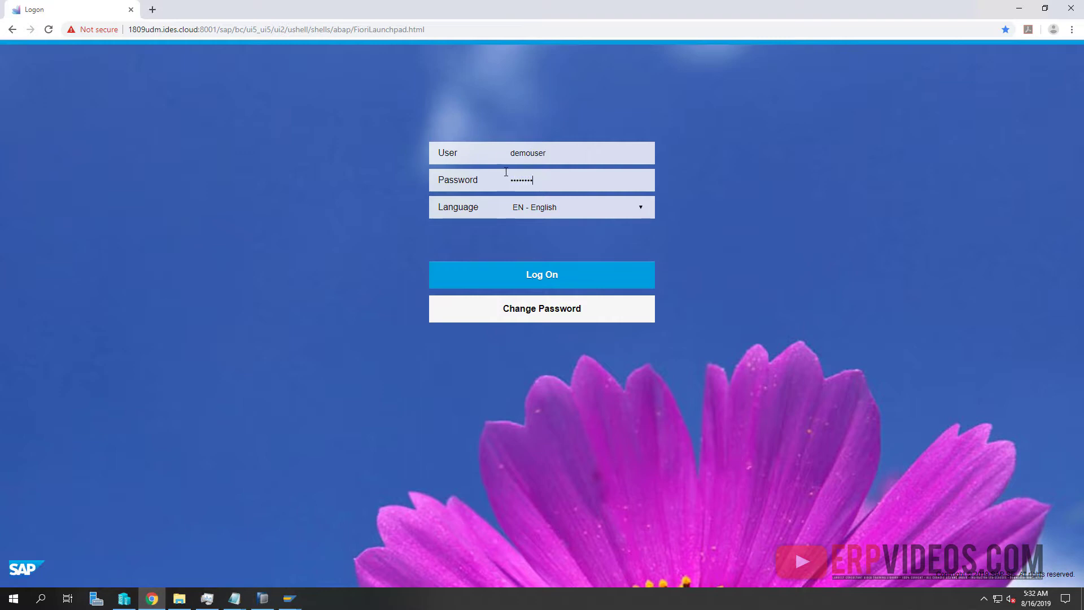
Log on to the Fiori Launchpad and look over the home page tile groups
left_click(546, 267)
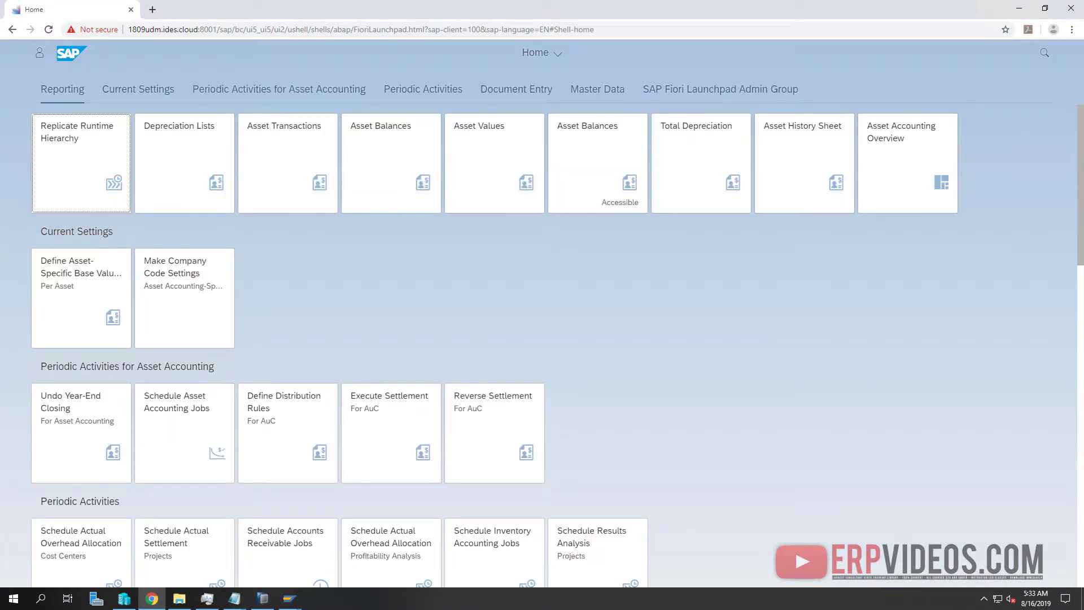
scroll(533, 337, "down", 3)
scroll(227, 317, "up", 3)
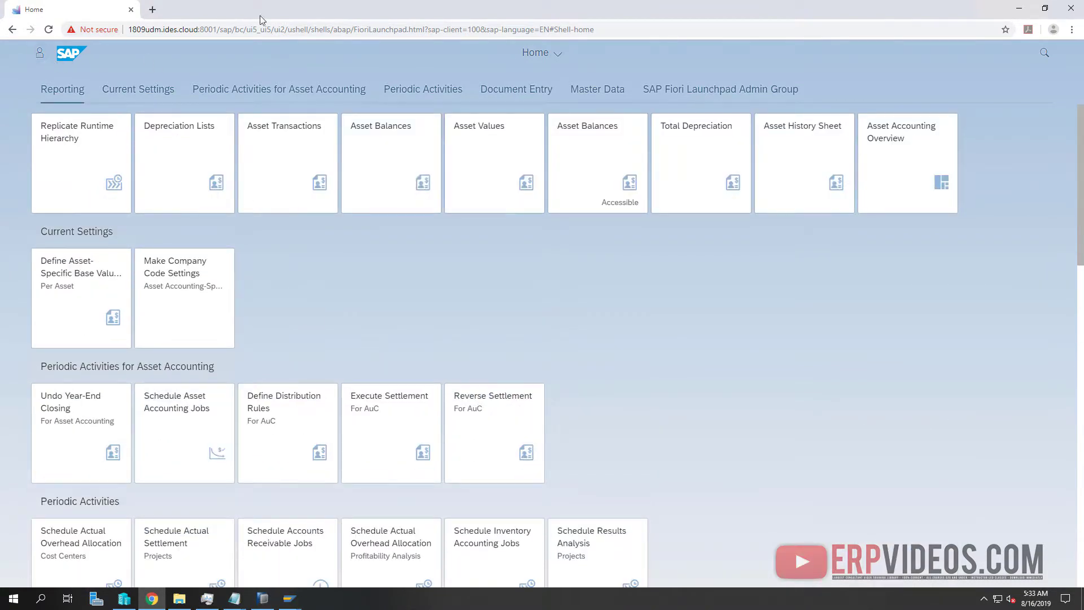
Minimize Chrome, briefly connect to the 1809udm VM, and maximize SAP Easy Access
left_click(1020, 9)
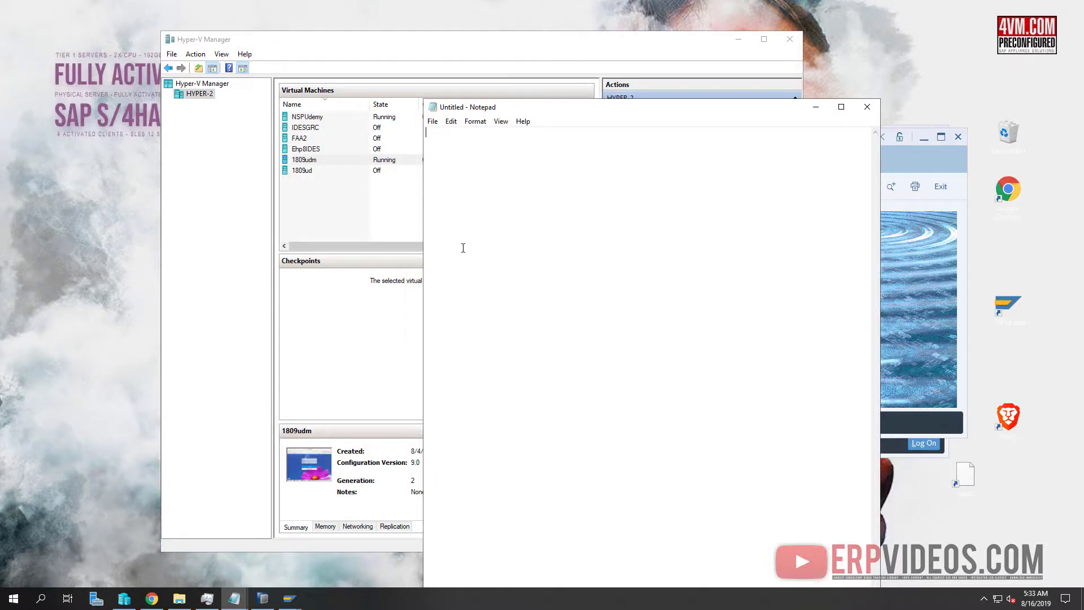
left_click(355, 192)
double_click(360, 161)
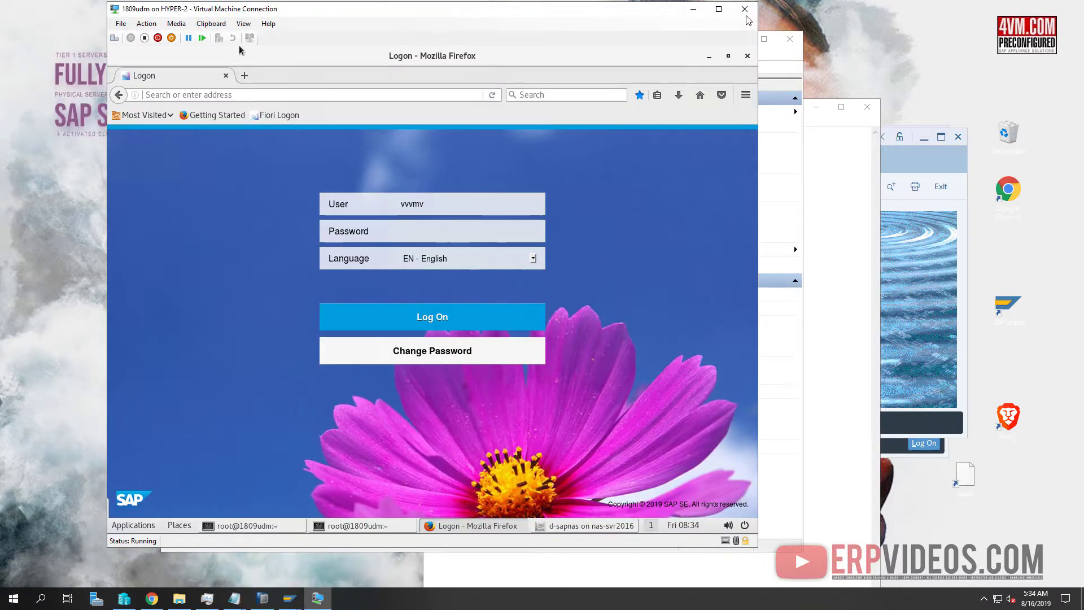
left_click(745, 9)
left_click(1008, 309)
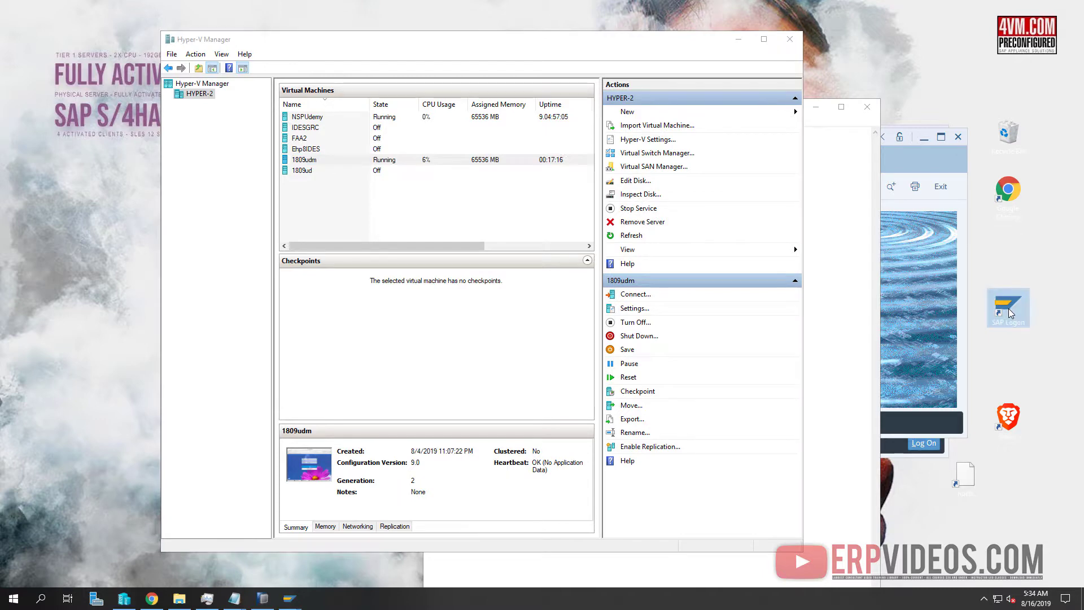
left_click(930, 281)
double_click(673, 141)
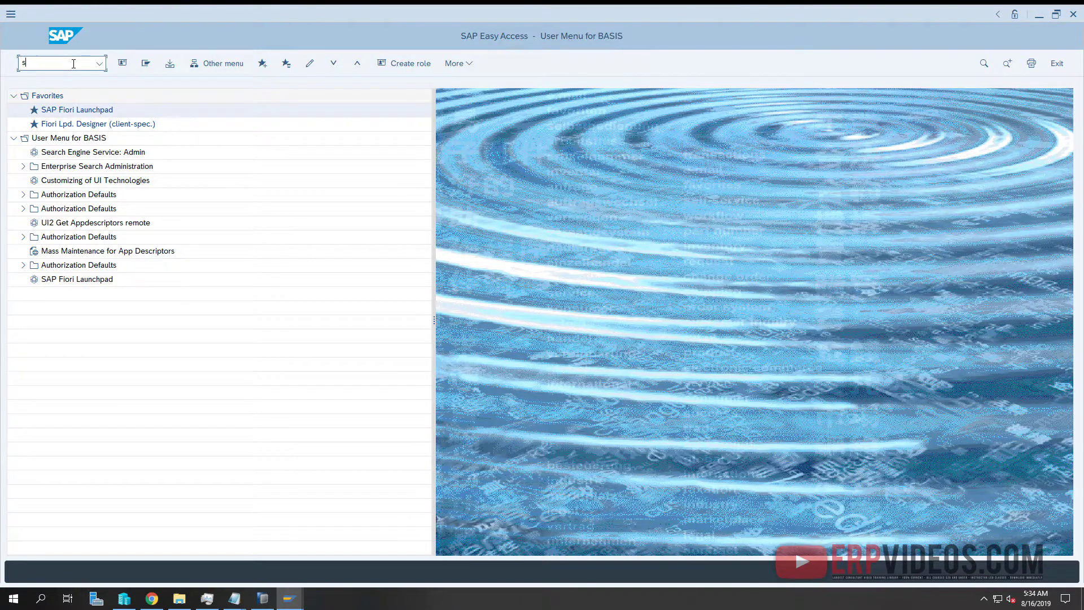
Run SU01 and search user names with * to list all 12 users
left_click(73, 63)
type("su01")
key("Return")
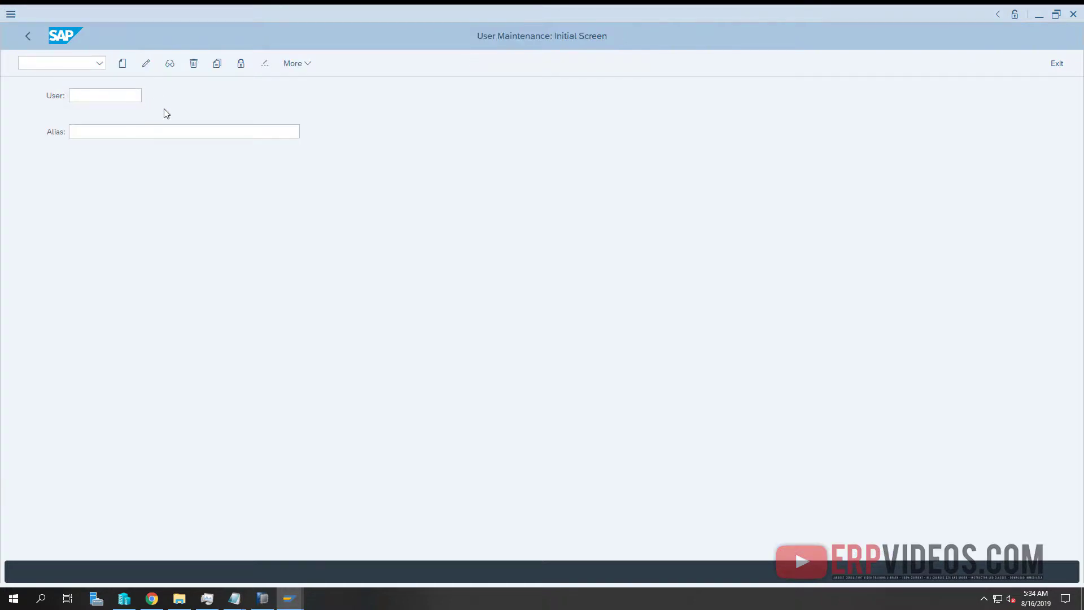
key("F4")
type("*")
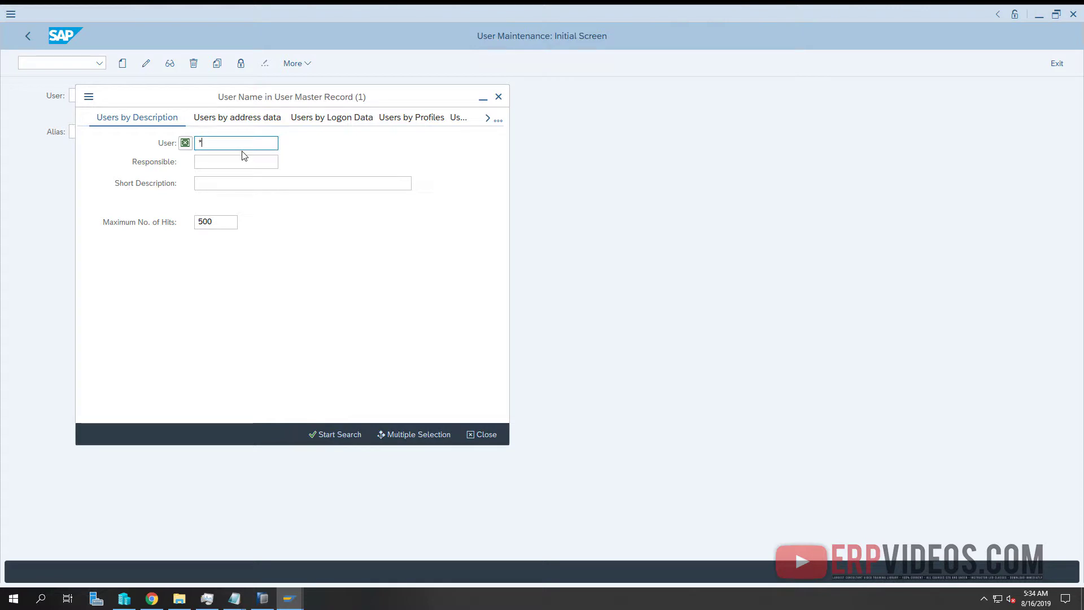
key("Return")
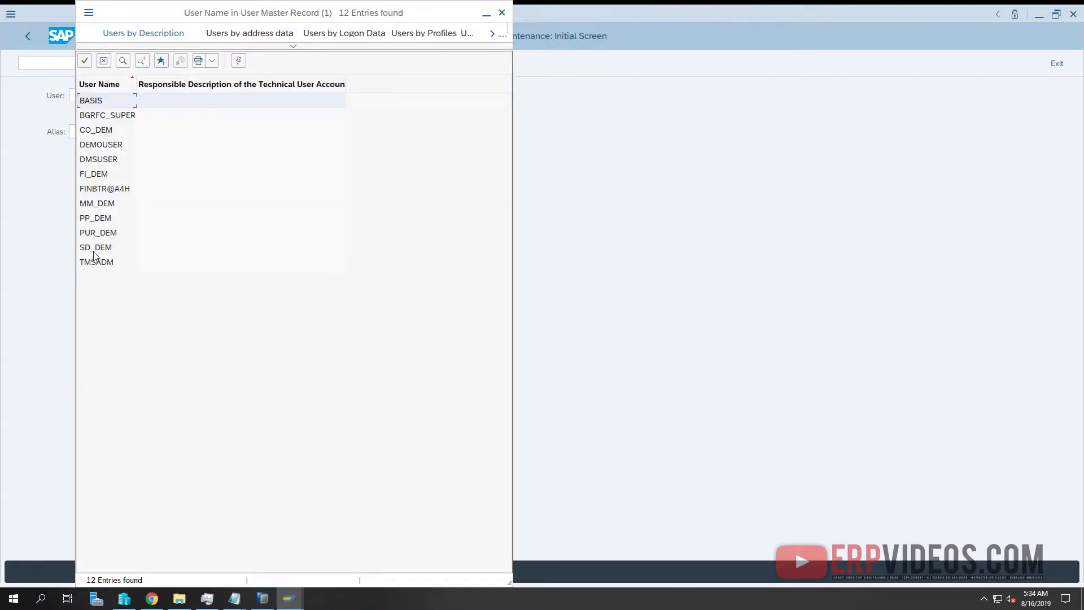
Point out several demo users in the list, then return to the Fiori Launchpad in Chrome
left_click(105, 221)
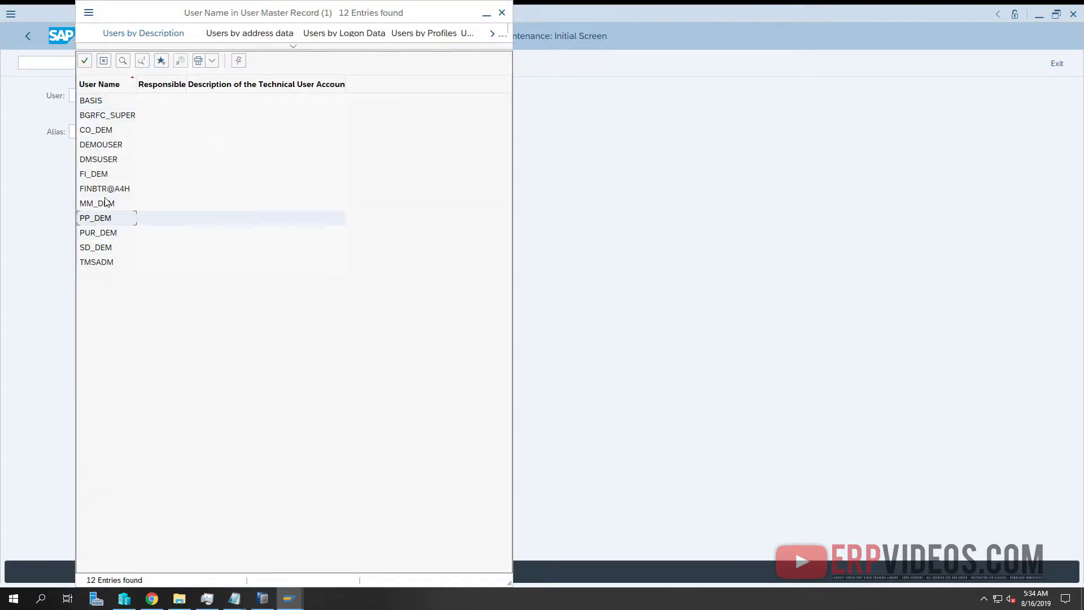
left_click(106, 202)
left_click(105, 176)
left_click(112, 131)
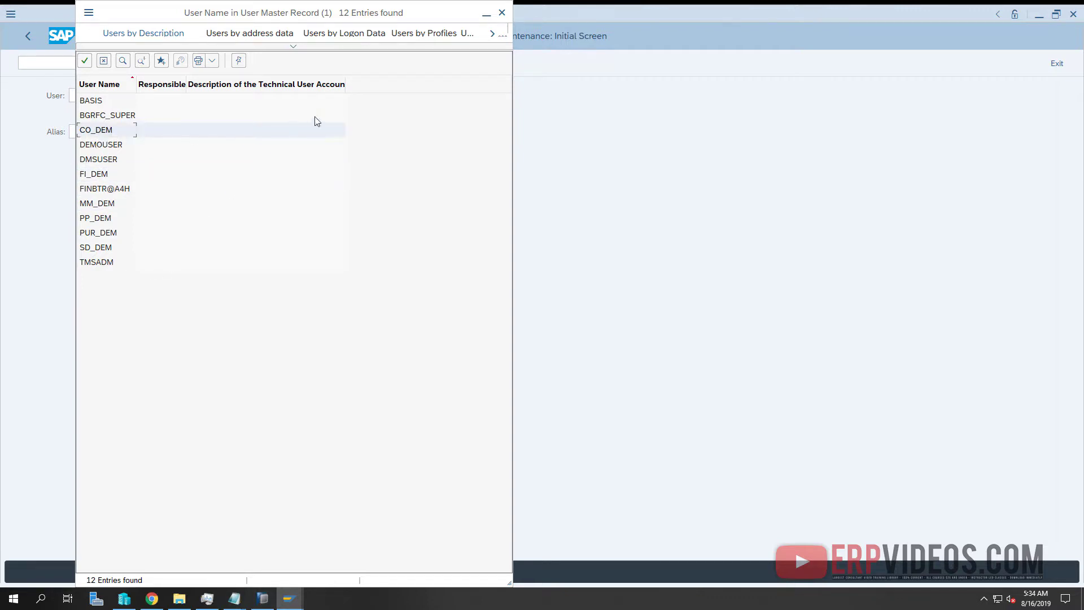
left_click(681, 148)
left_click(151, 599)
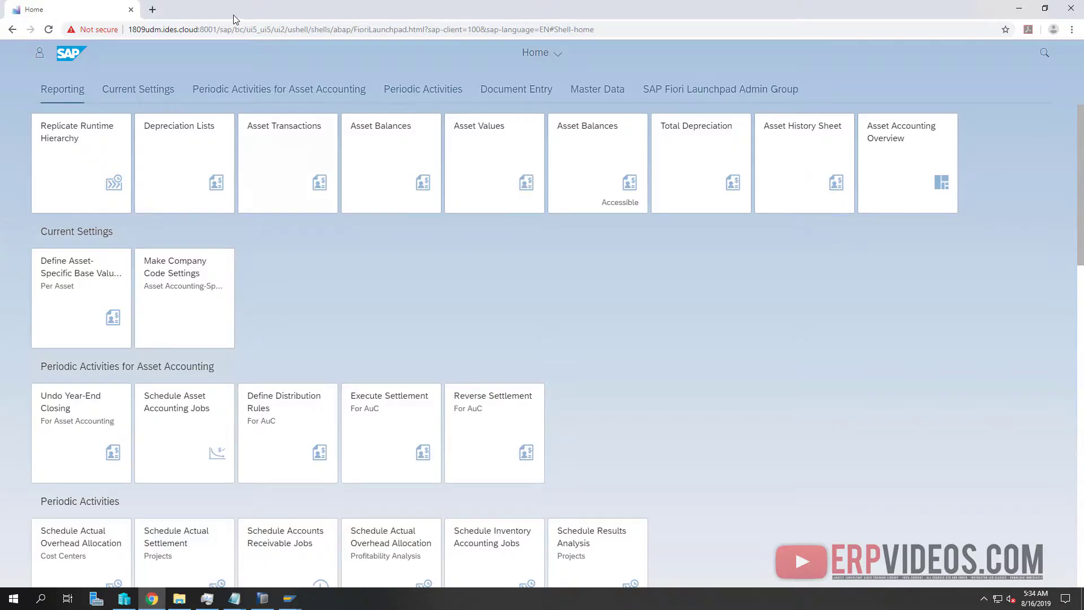
Search Google for 'fiori demo' in a new Chrome tab and scan the results
left_click(152, 9)
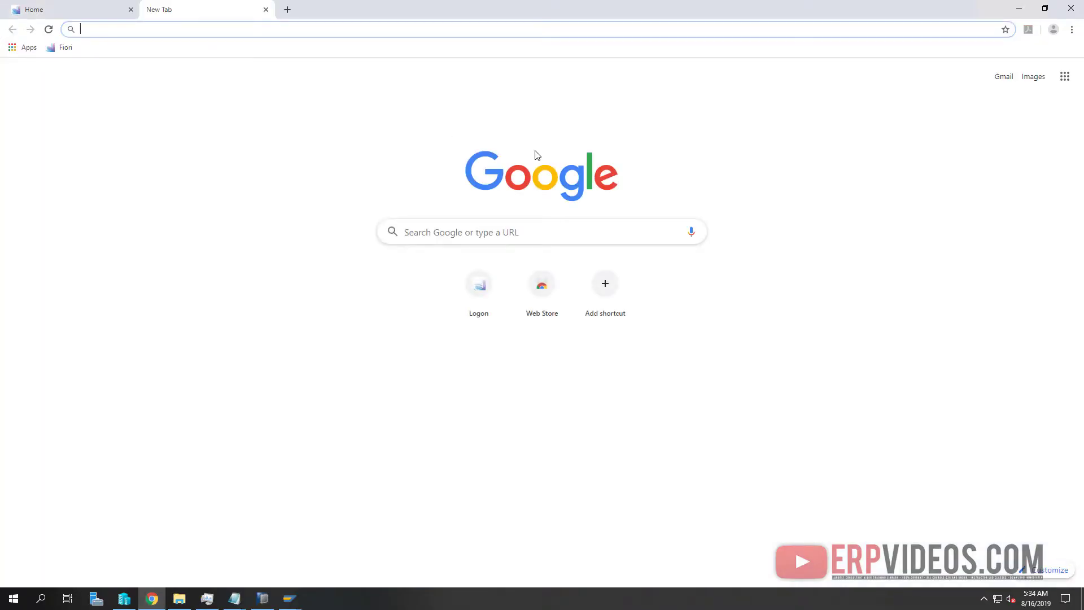
type("fiori de")
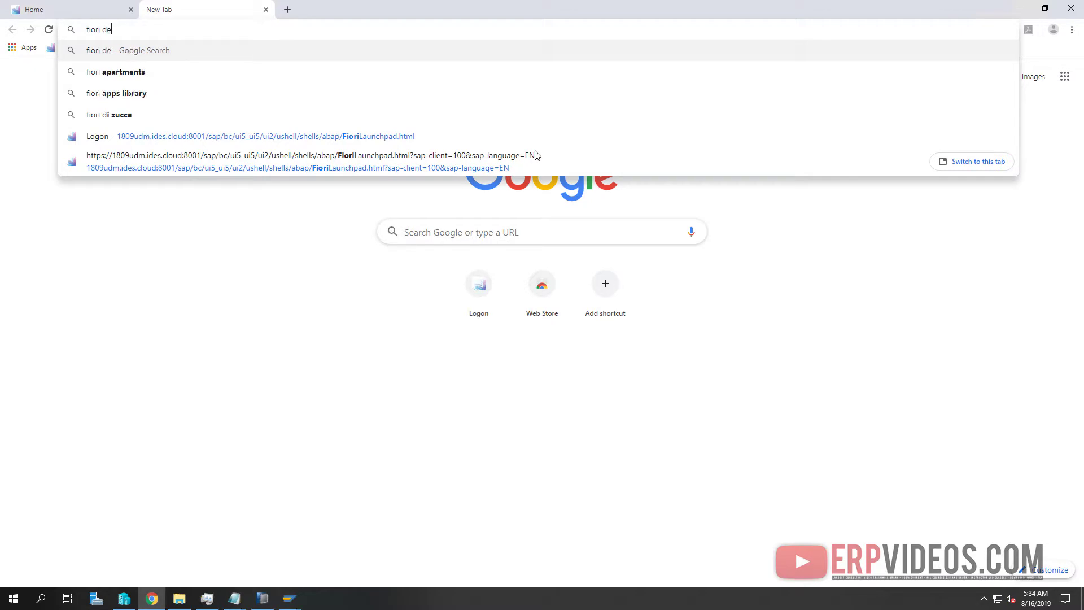
type("mo")
key("Return")
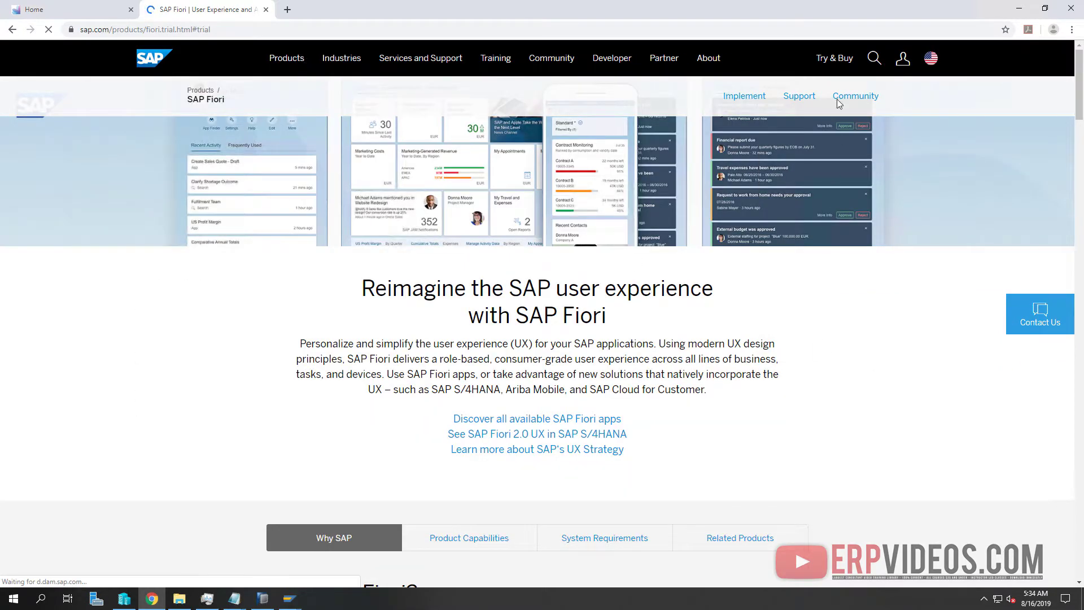
scroll(339, 430, "down", 2)
scroll(371, 432, "up", 2)
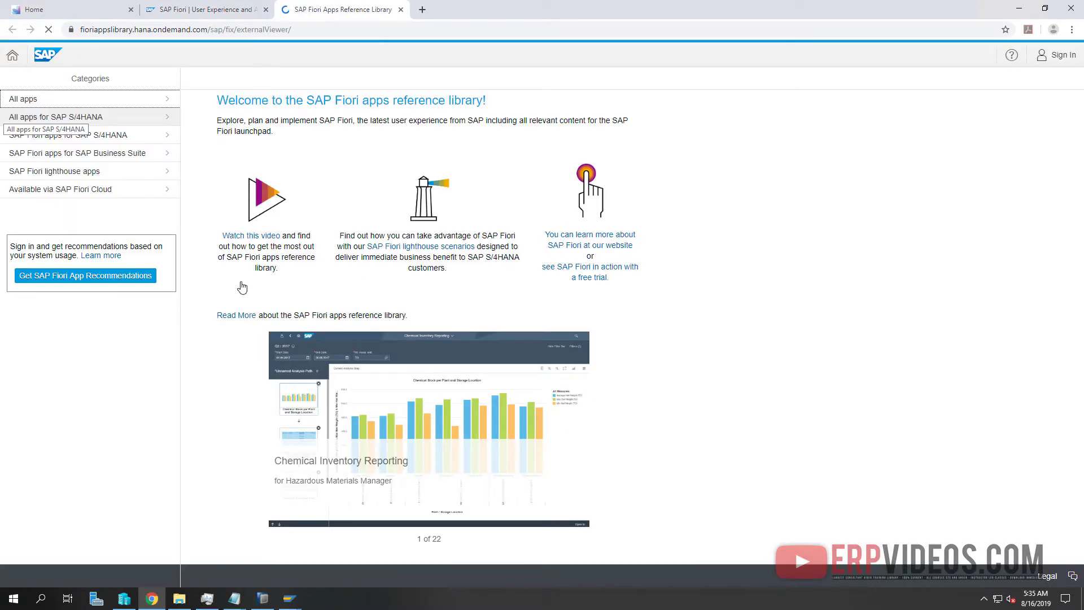
Browse all SAP S/4HANA apps and open Chemical Inventory Reporting's details
left_click(36, 102)
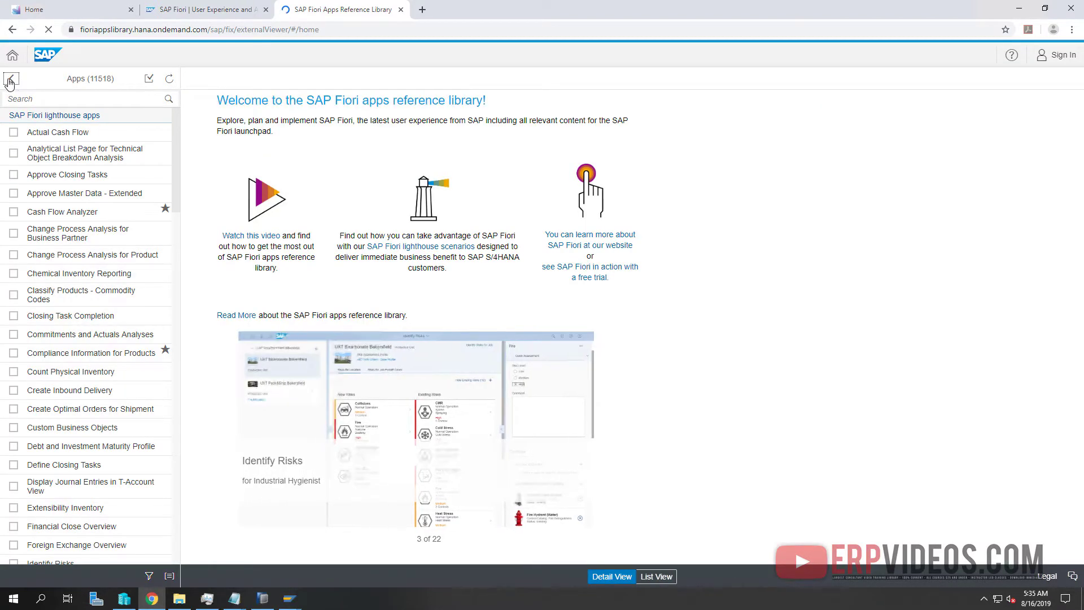
left_click(56, 117)
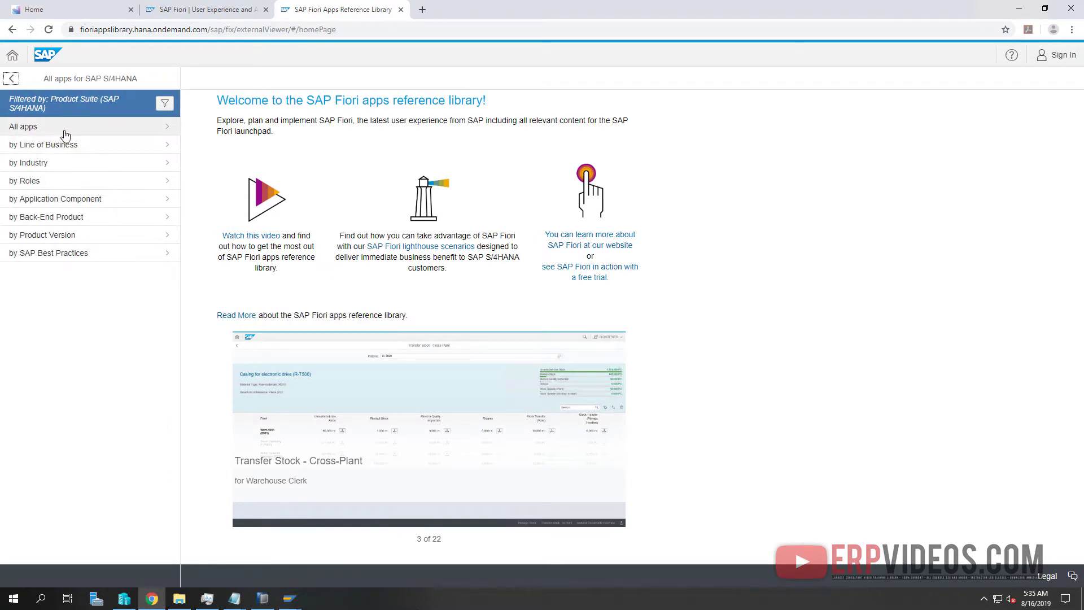
left_click(57, 132)
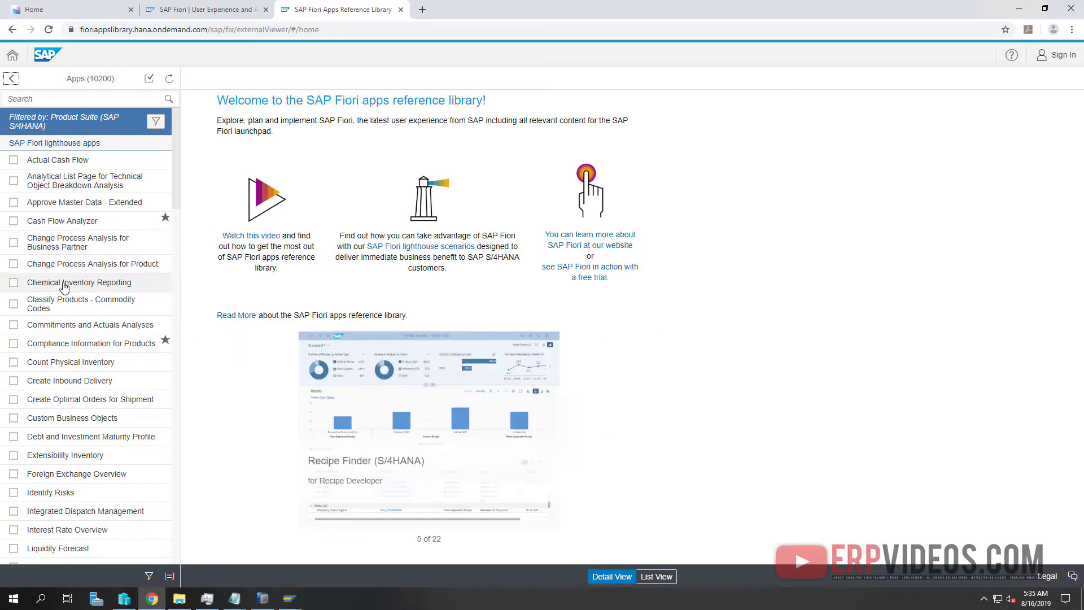
left_click(64, 286)
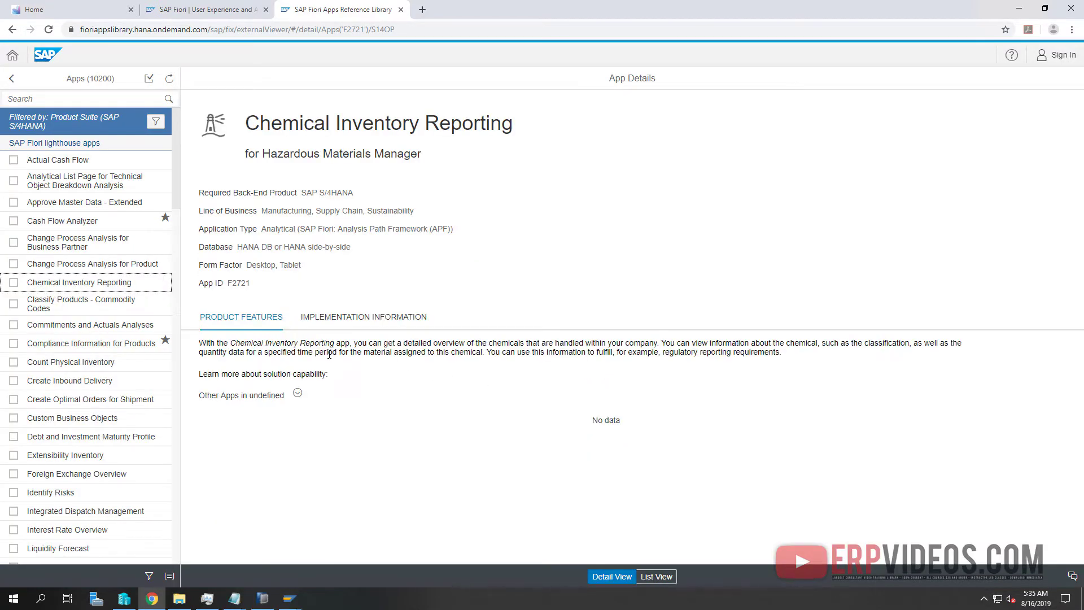
Show its Implementation Information with Installation and Configuration sections expanded
left_click(339, 319)
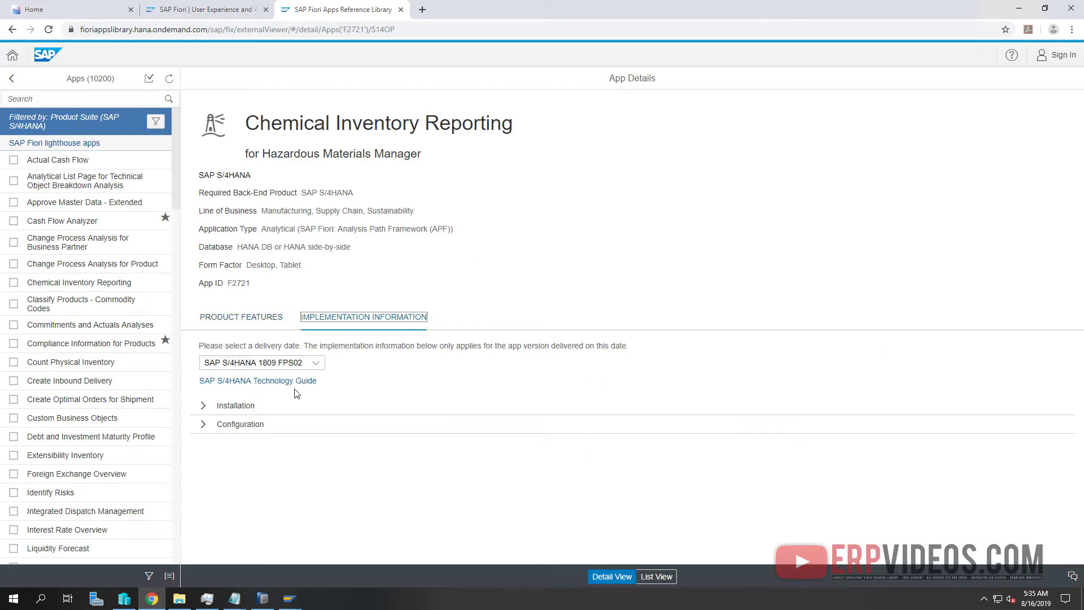
left_click(203, 428)
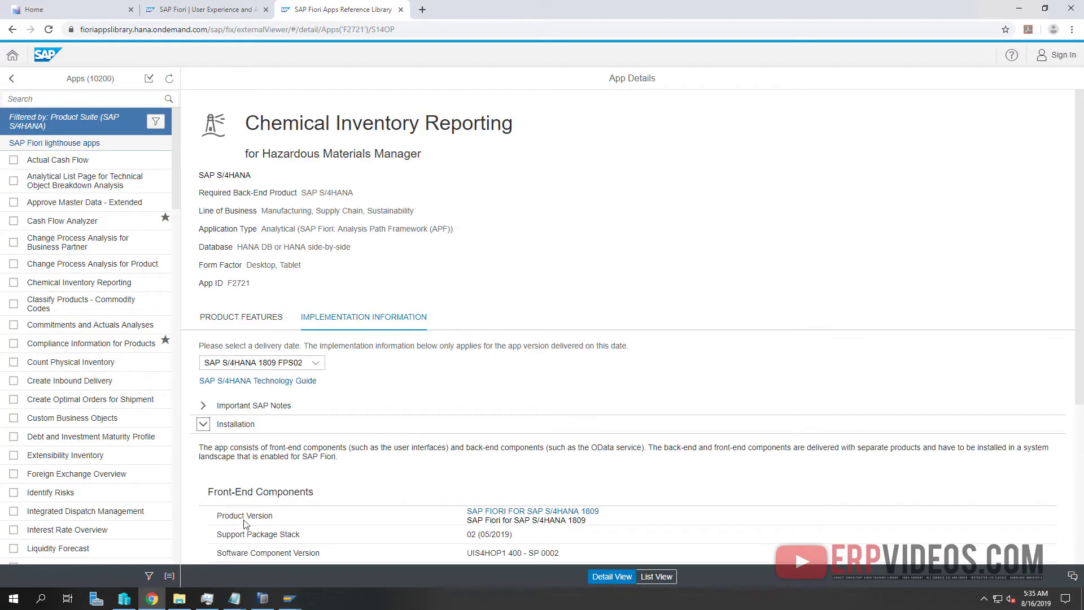
scroll(410, 483, "down", 4)
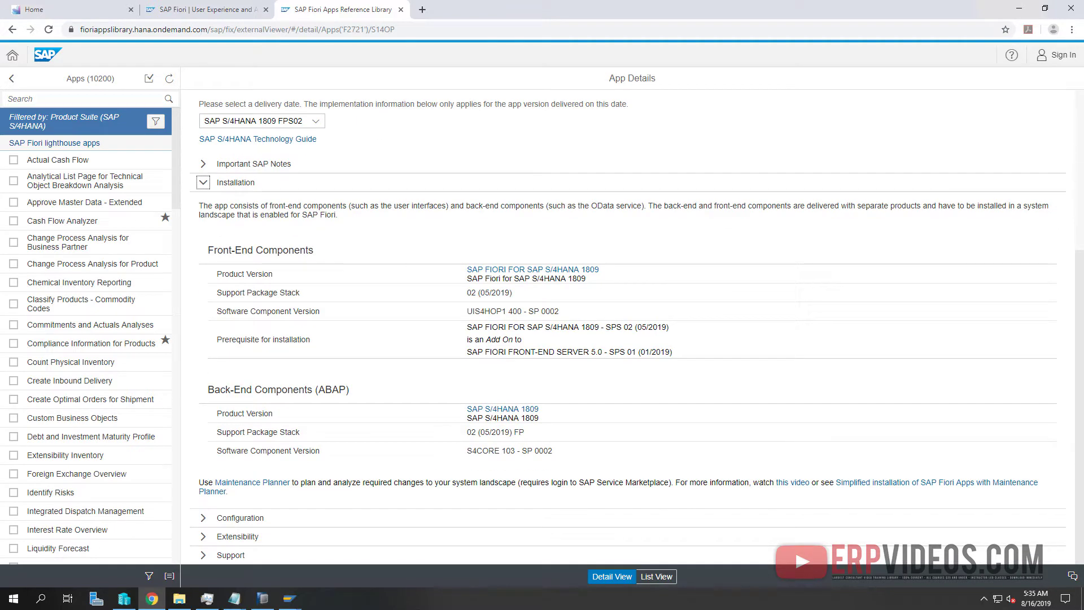
left_click(203, 518)
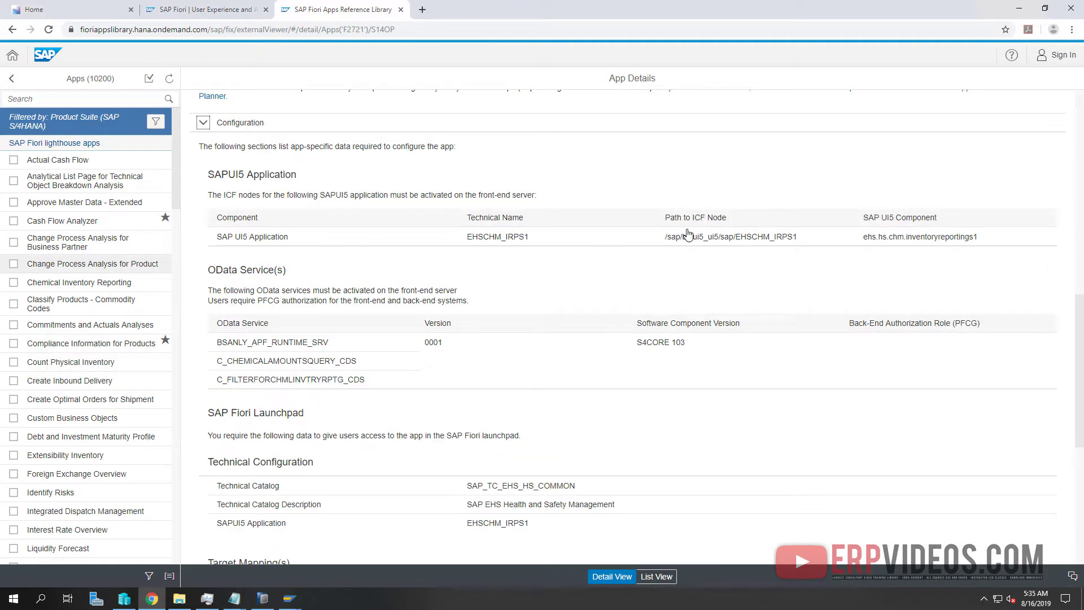
left_click(818, 240)
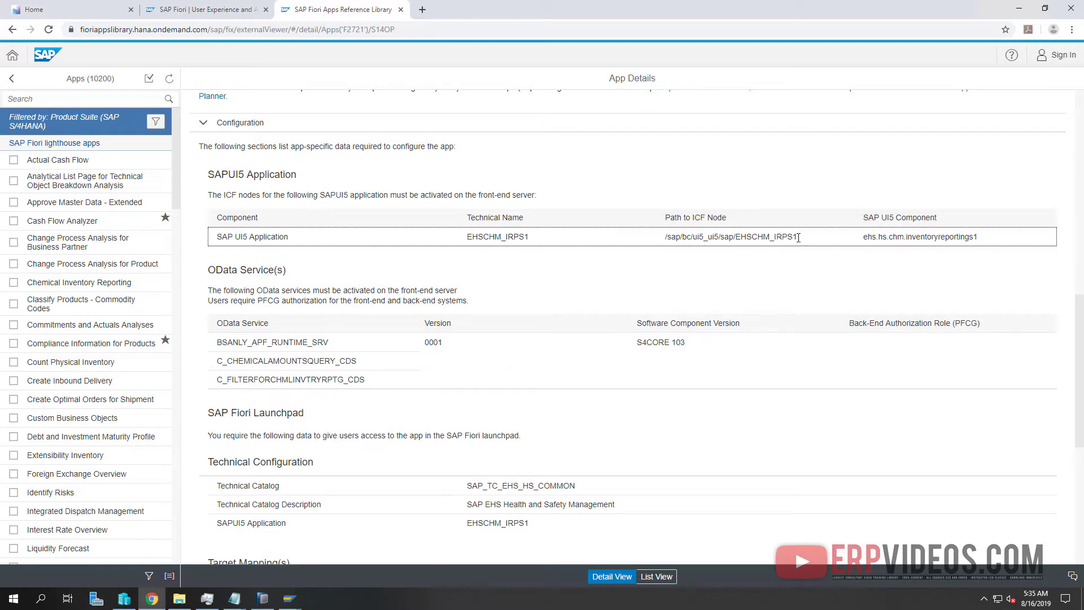
left_click_drag(799, 238, 705, 222)
left_click(469, 237)
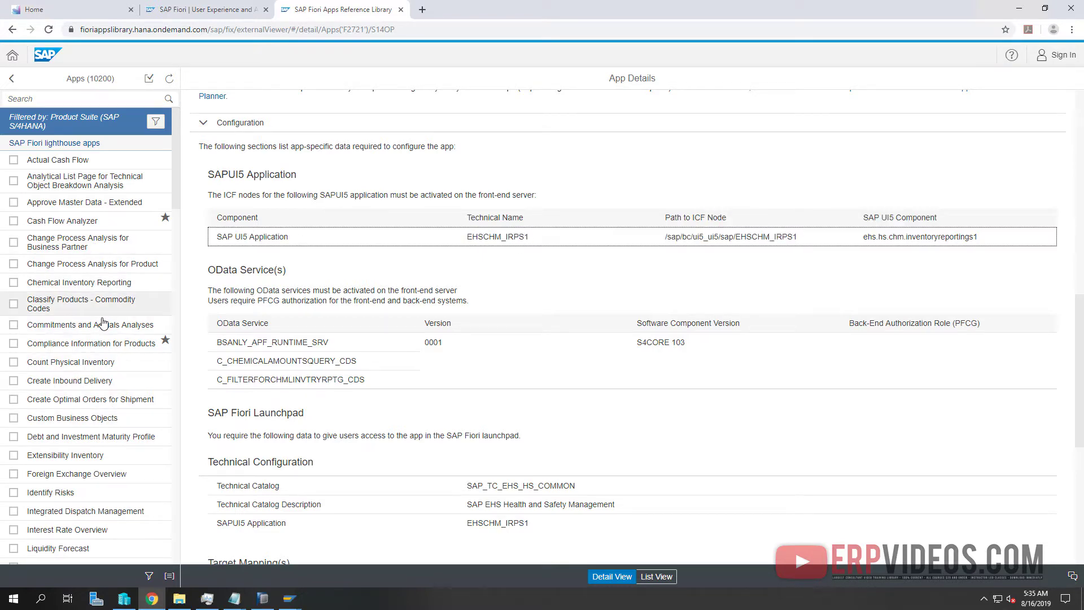
Select the ICF path /sap/bc/ui5_ui5/sap/EHSCHM_IRPS1, then close the library tab
scroll(102, 323, "down", 5)
scroll(102, 323, "down", 20)
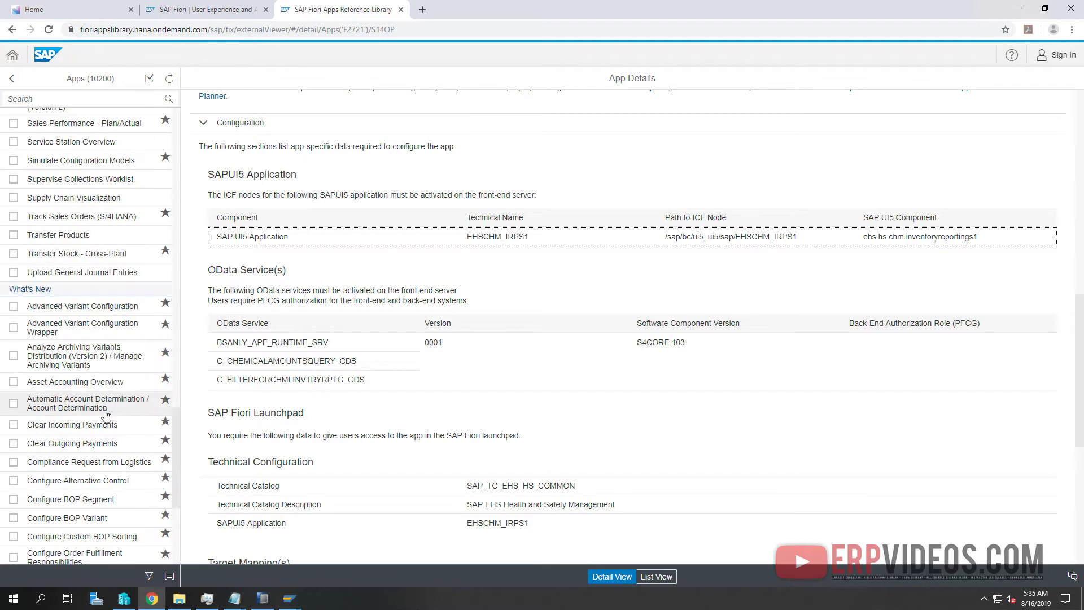
scroll(99, 401, "down", 1)
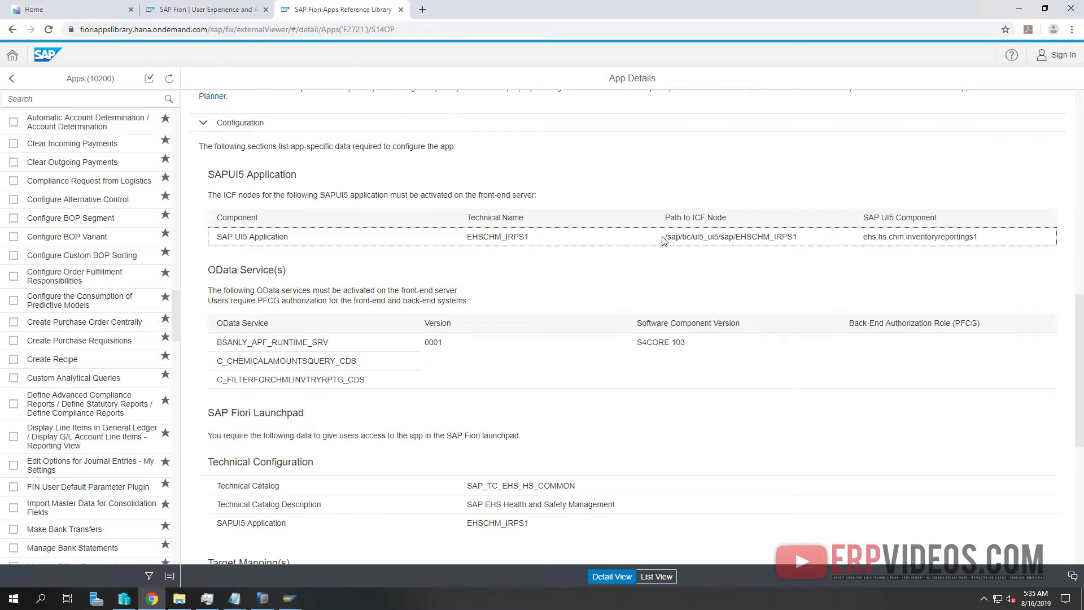
left_click_drag(663, 240, 828, 237)
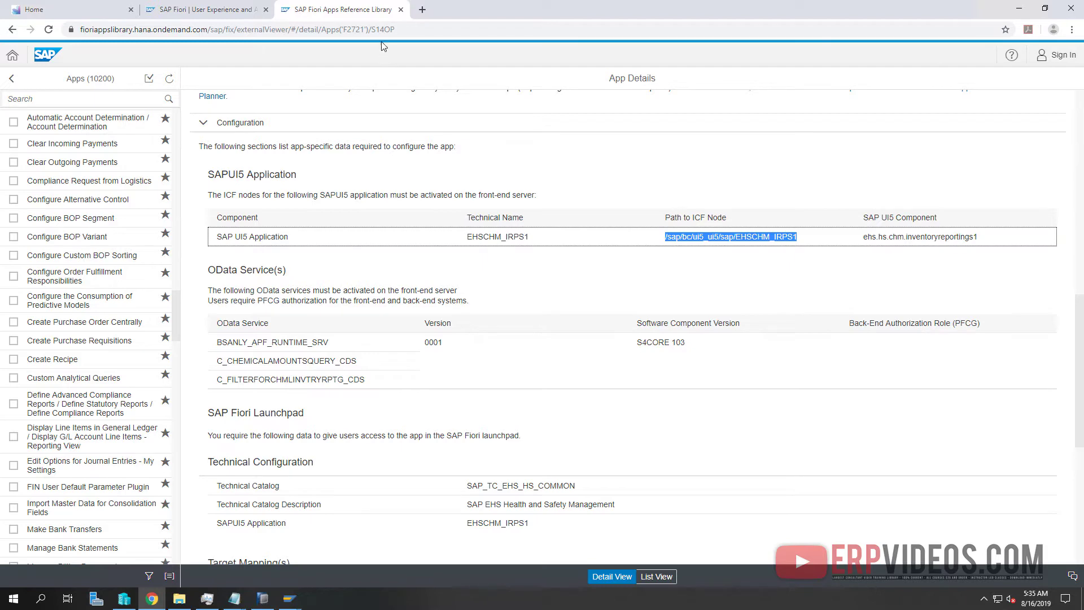
left_click(400, 11)
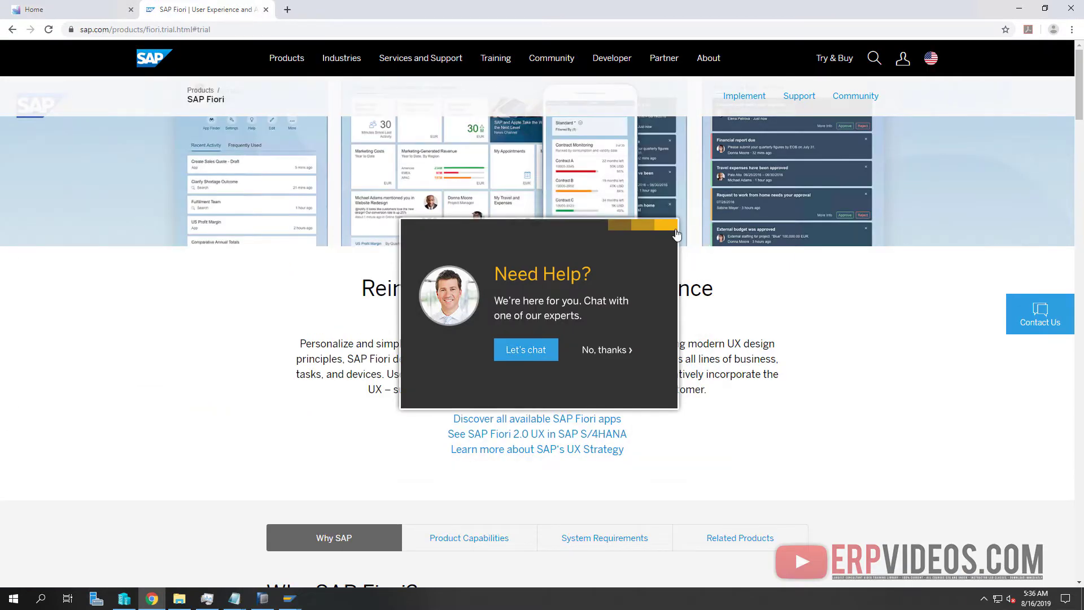
Sign out of the Fiori Launchpad from the avatar menu, confirm, and close the Logoff tab
left_click(102, 10)
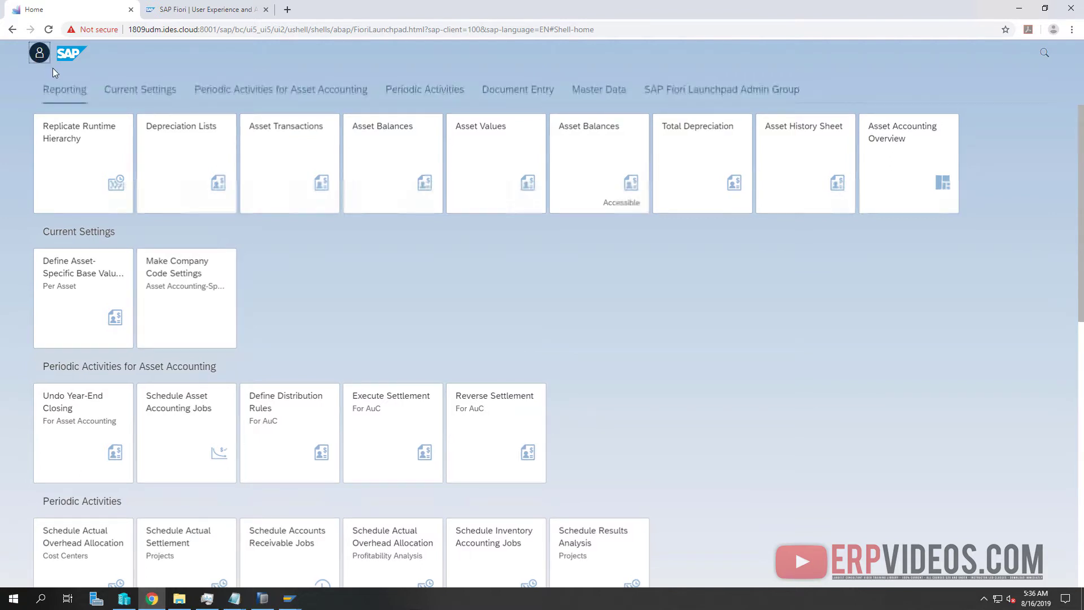
left_click(40, 55)
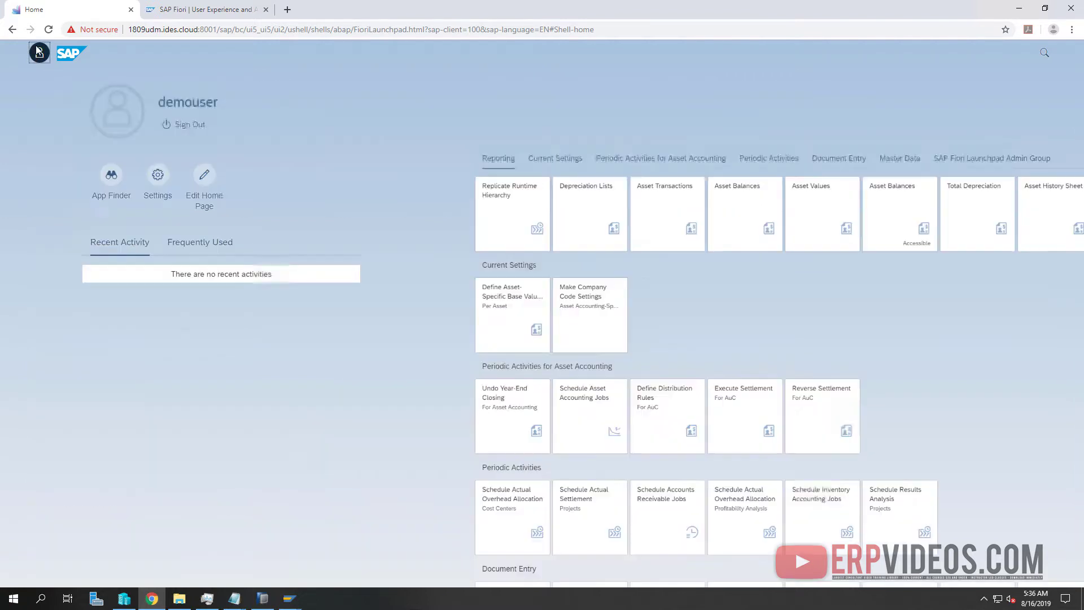
left_click(187, 125)
left_click(581, 340)
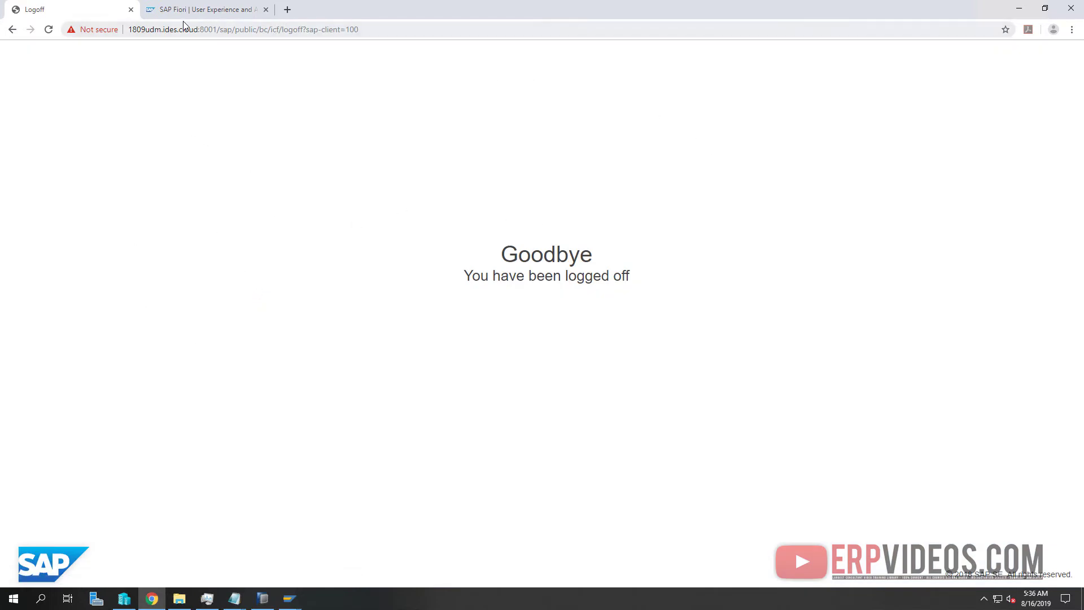
left_click(260, 32)
left_click(218, 10)
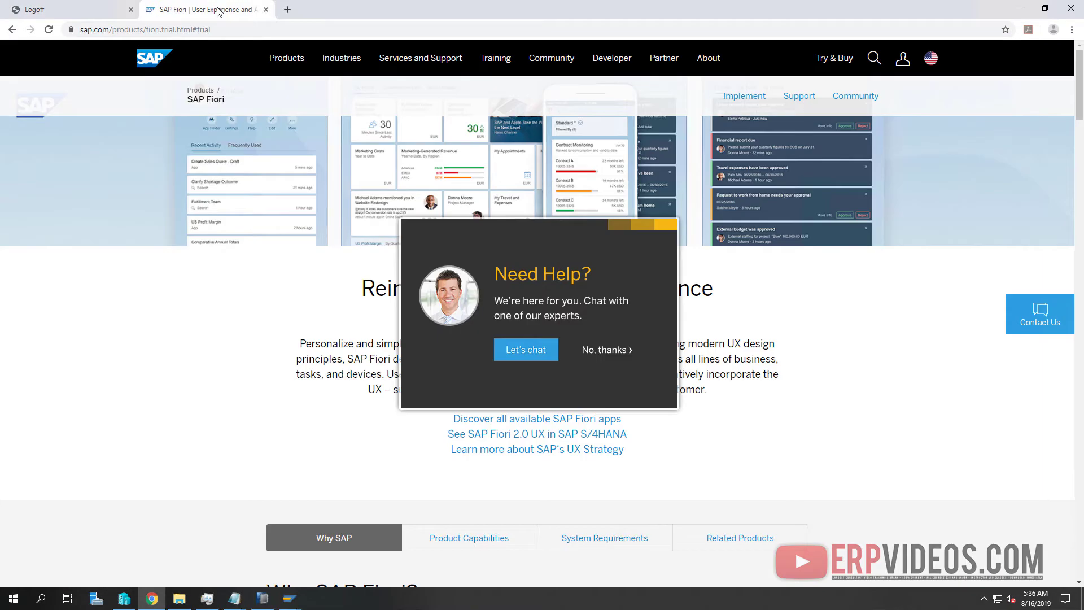
left_click(89, 13)
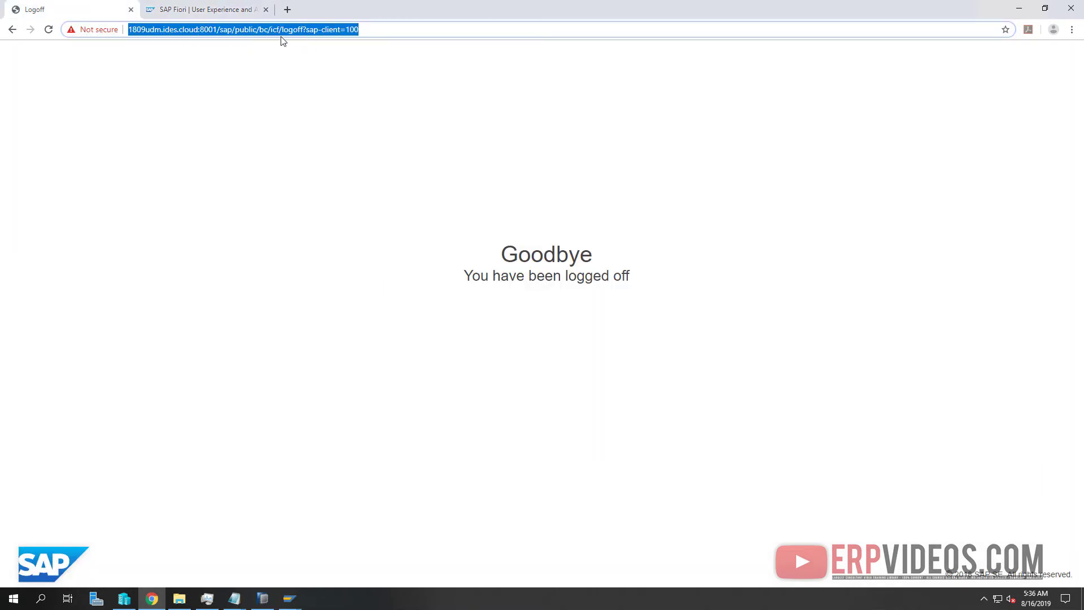
left_click(257, 35)
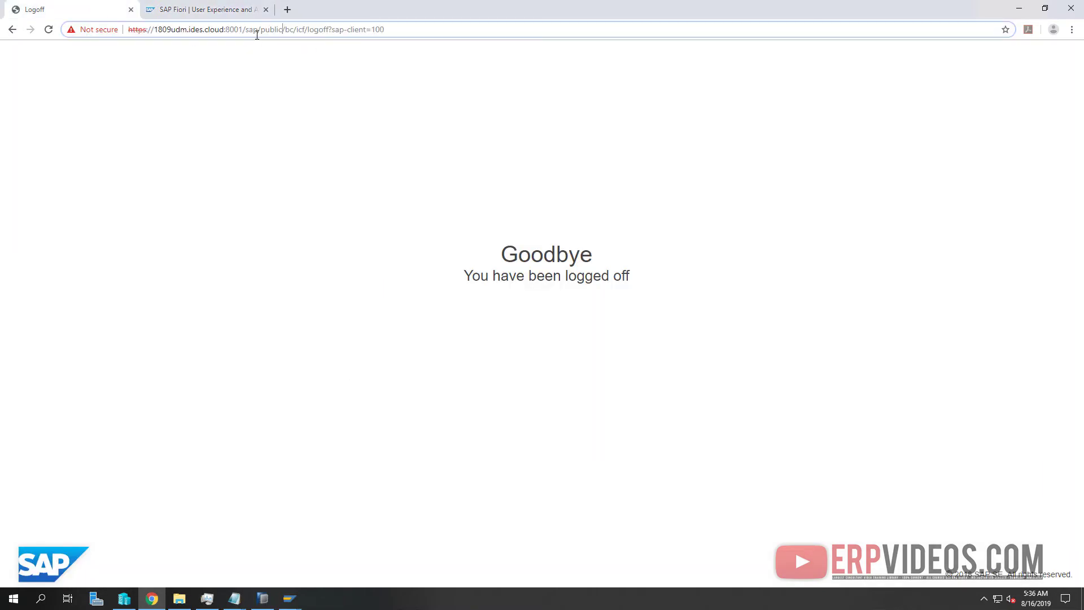
left_click(131, 10)
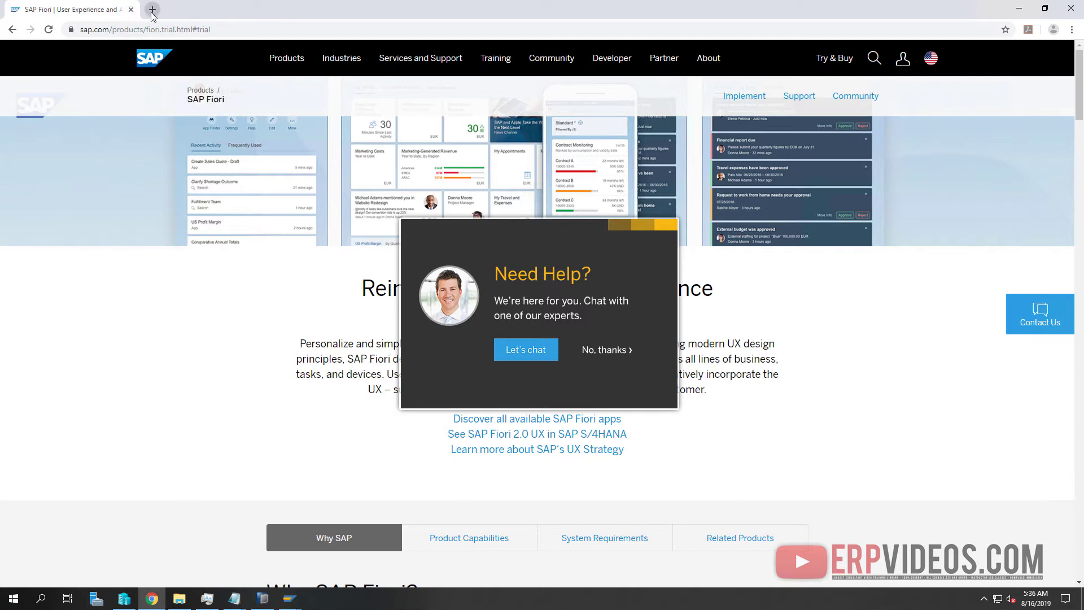
In a fresh browser tab, reopen the Fiori launchpad logon page and sign in with the SD user's credentials
left_click(152, 9)
left_click(130, 9)
left_click(63, 47)
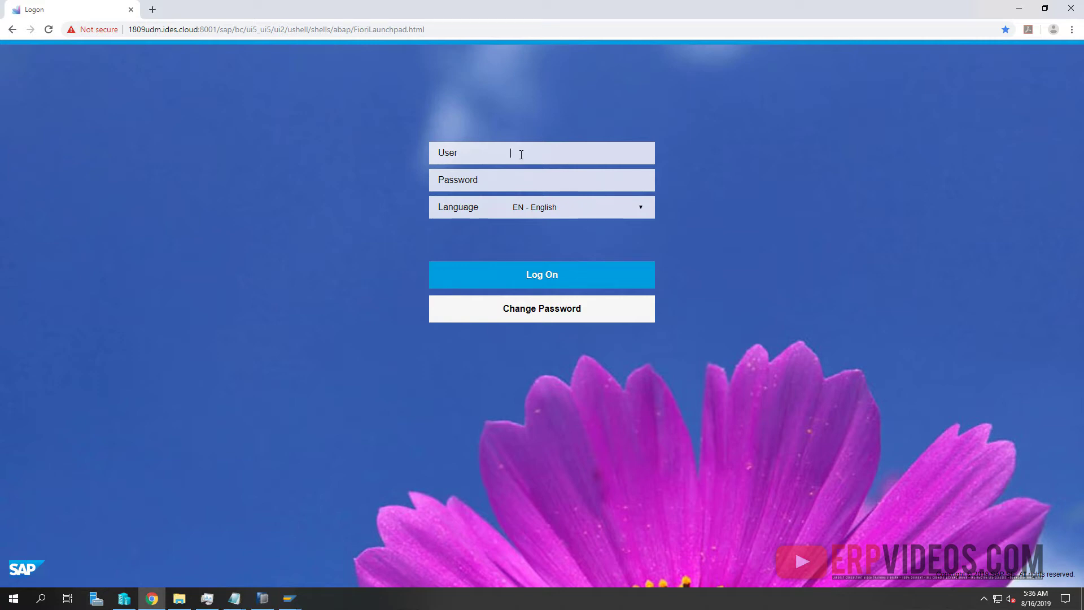
type("SD_••••")
key("Return")
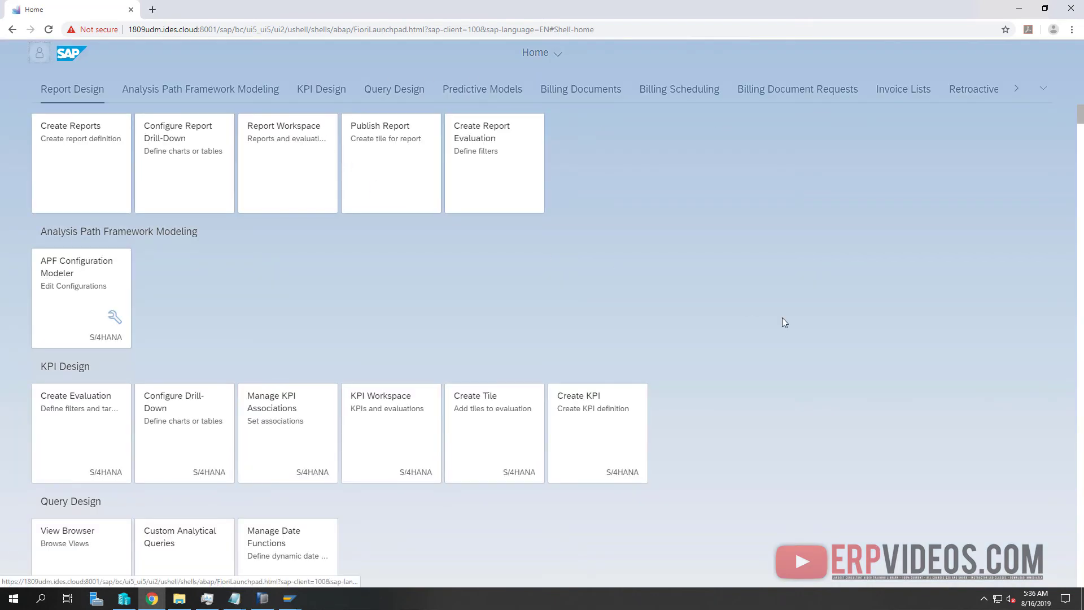
Browse the launchpad's full group list, including Billing Documents, Invoice Lists and Contract Account Governance
scroll(782, 318, "down", 5)
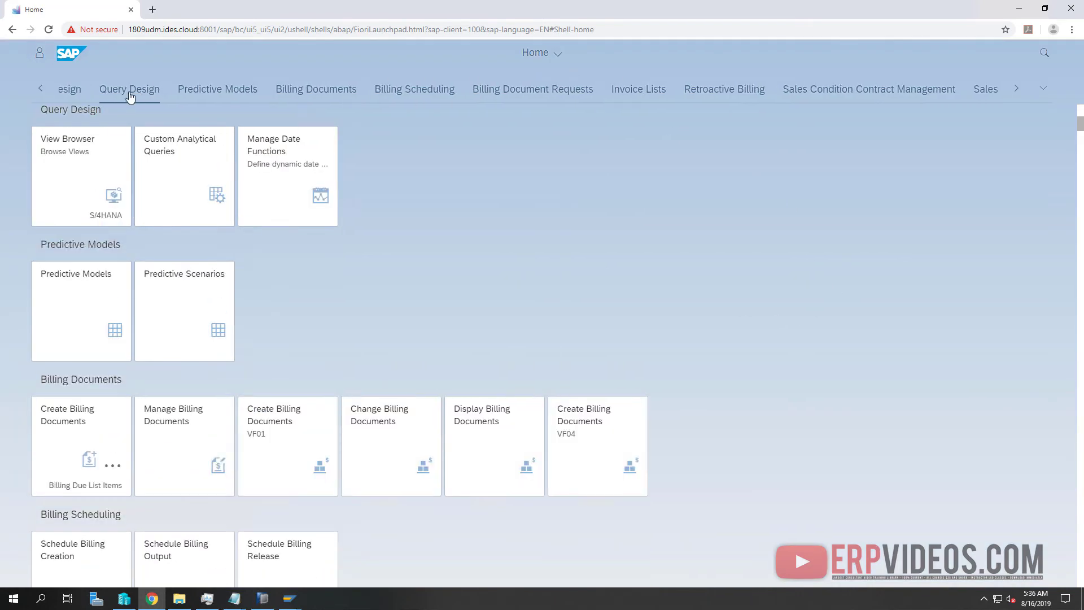
scroll(814, 111, "down", 4)
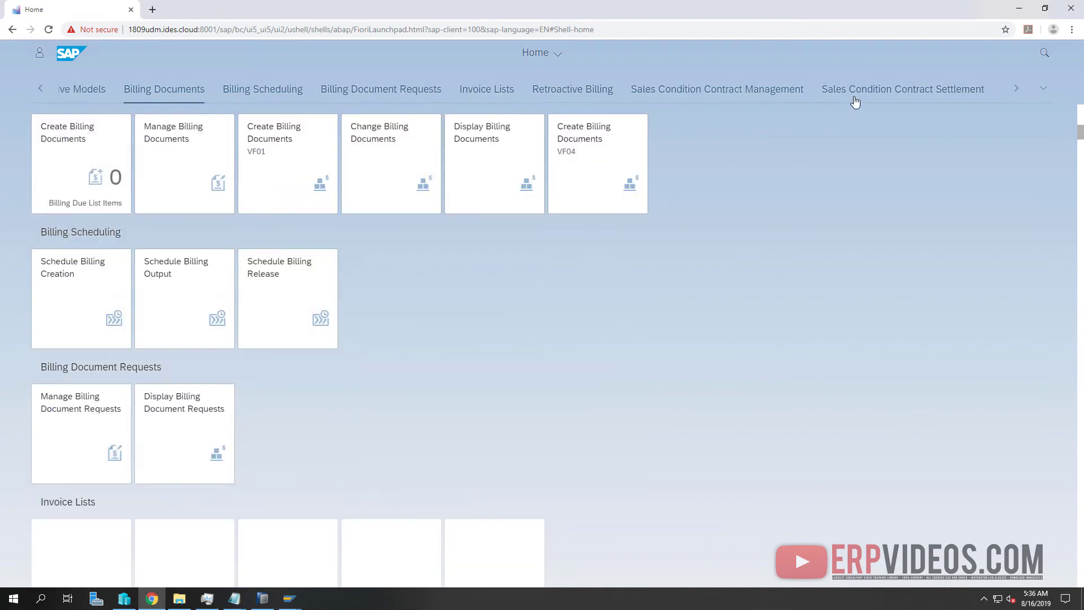
left_click(1045, 90)
scroll(915, 266, "down", 3)
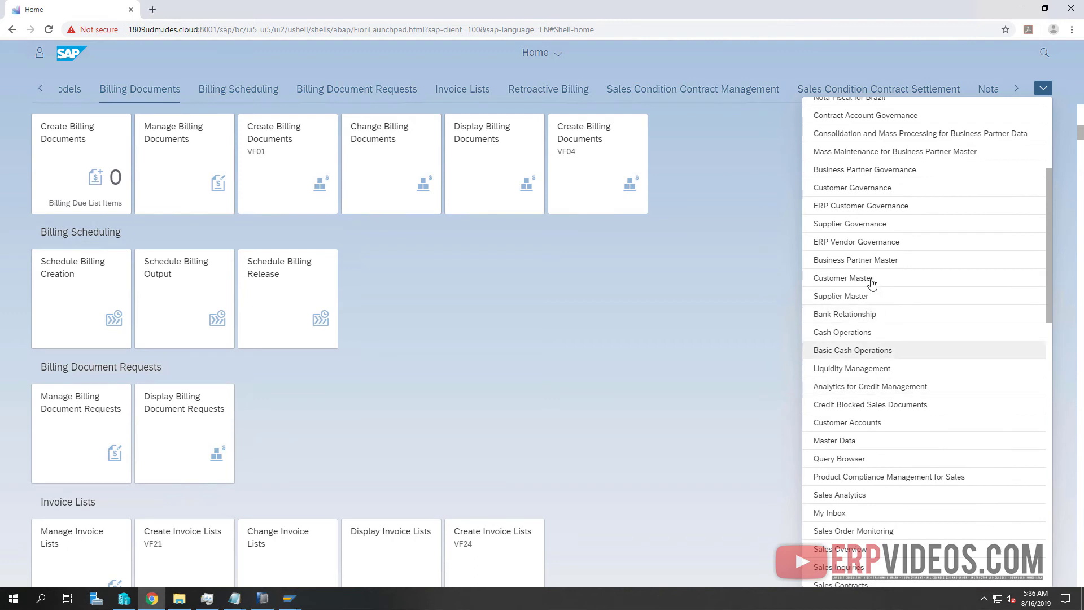
scroll(864, 410, "down", 9)
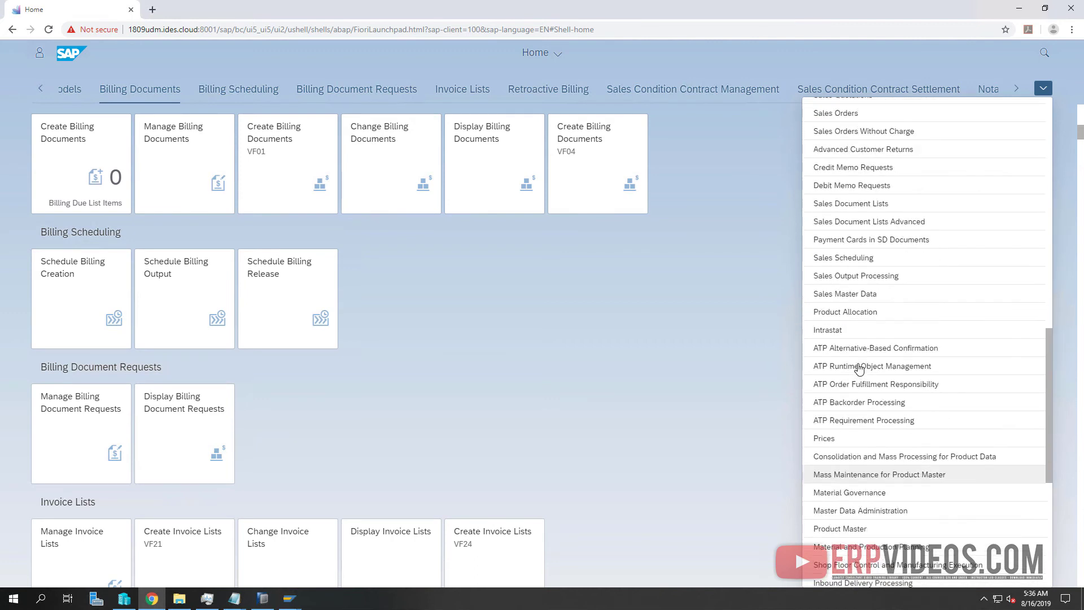
scroll(853, 339, "up", 2)
scroll(852, 299, "down", 8)
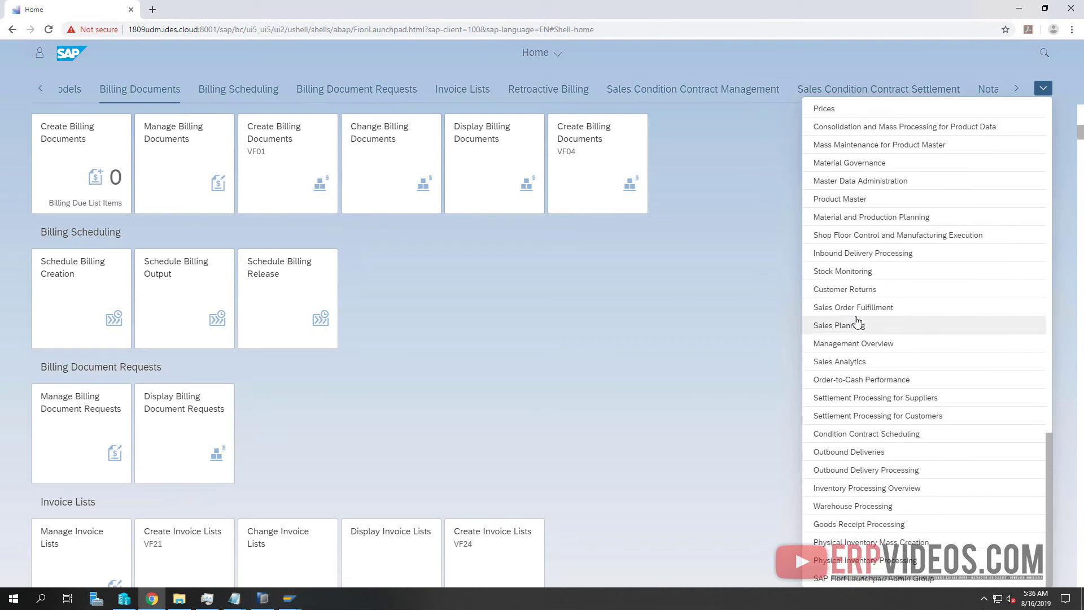
scroll(856, 325, "up", 6)
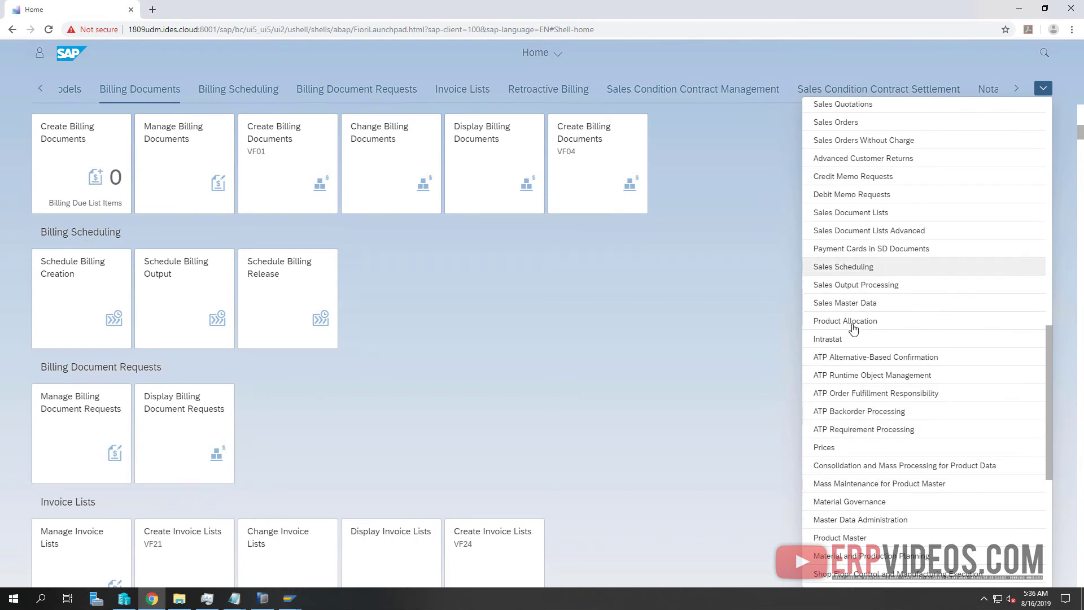
scroll(475, 333, "up", 2)
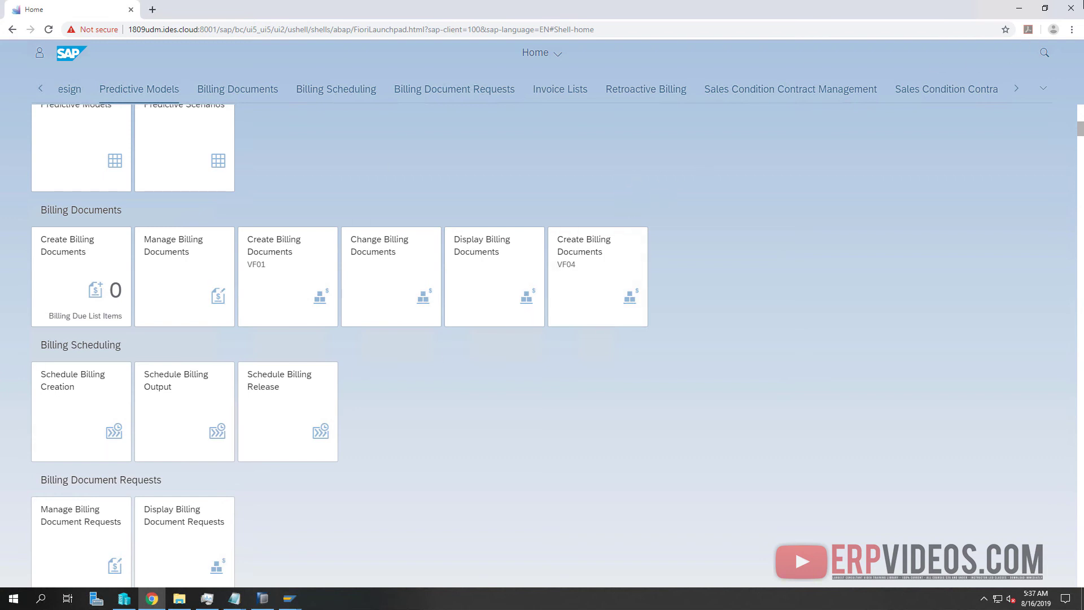
scroll(392, 392, "down", 6)
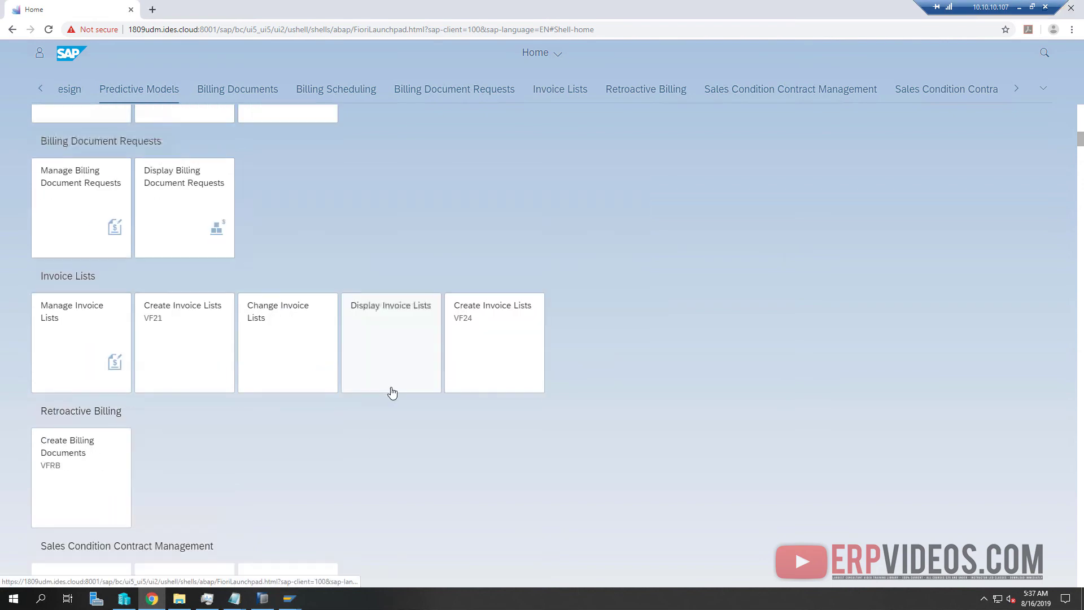
scroll(393, 392, "down", 10)
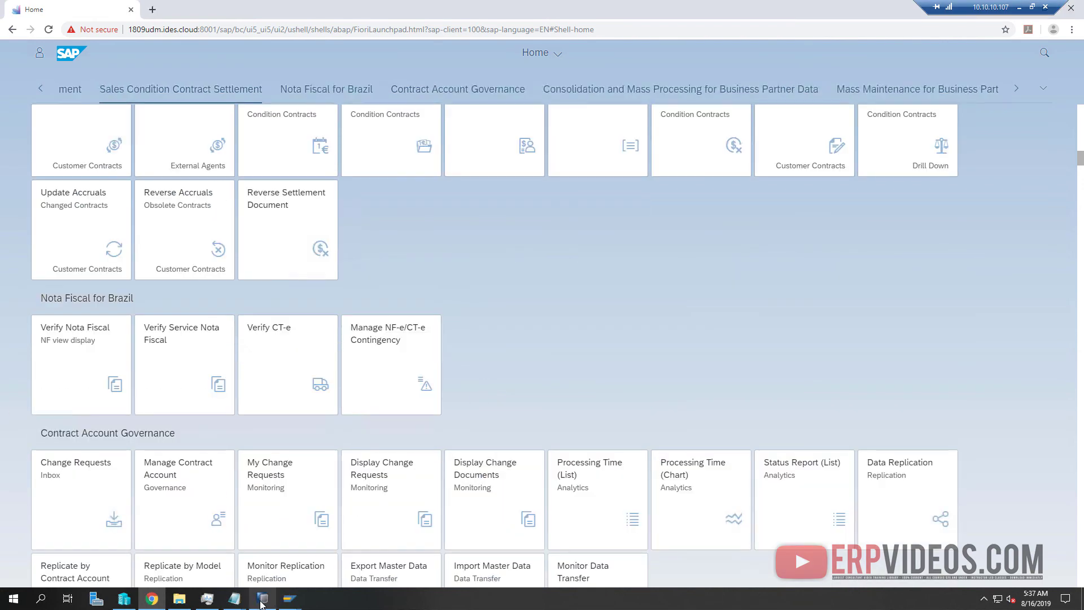
Switch to SAP HANA Studio to show the SYSTEMDB@HDB overview with all services started
left_click(261, 600)
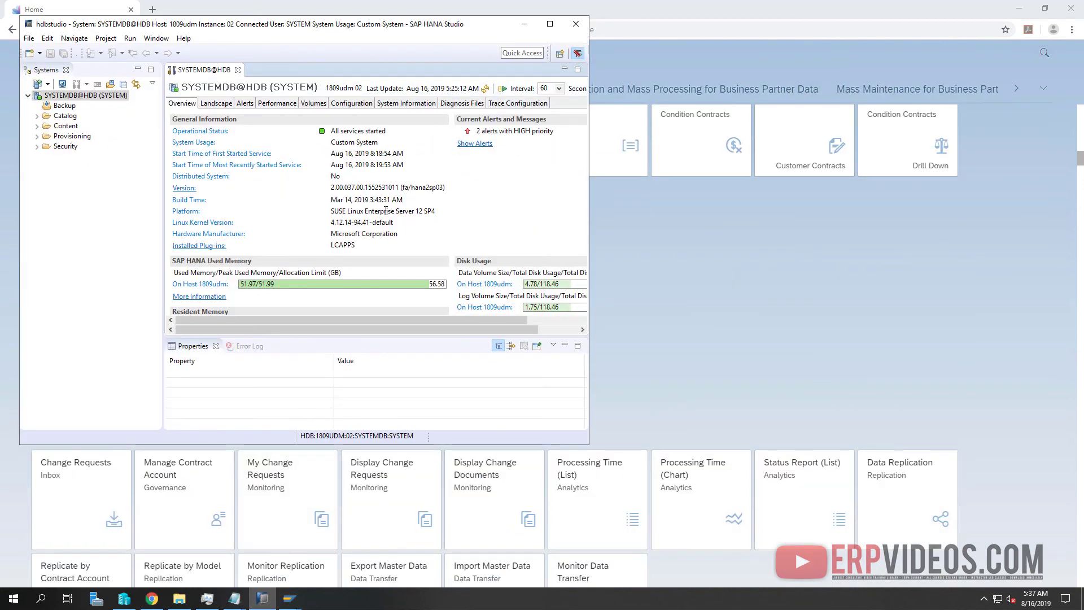